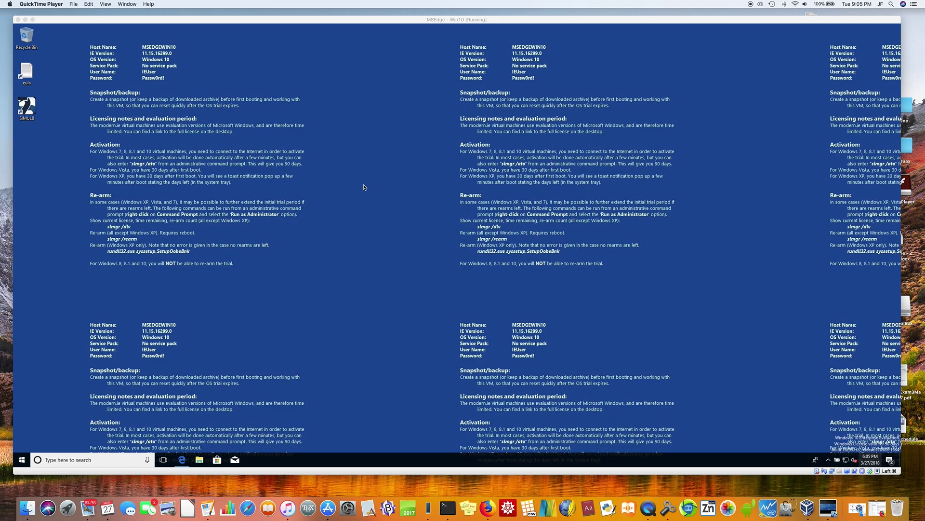
- Launch SIMUL8 in the virtual machine and dismiss its welcome window to reach the empty model
left_click(33, 105)
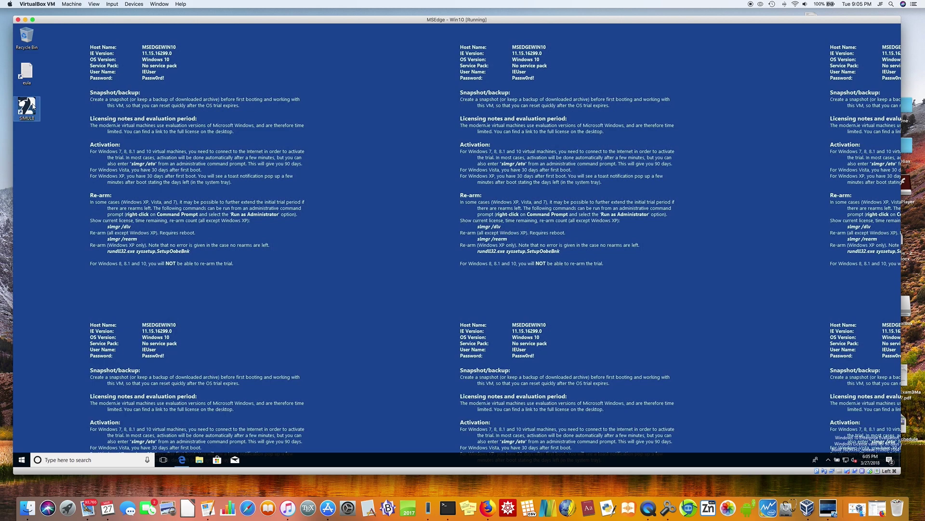
double_click(33, 106)
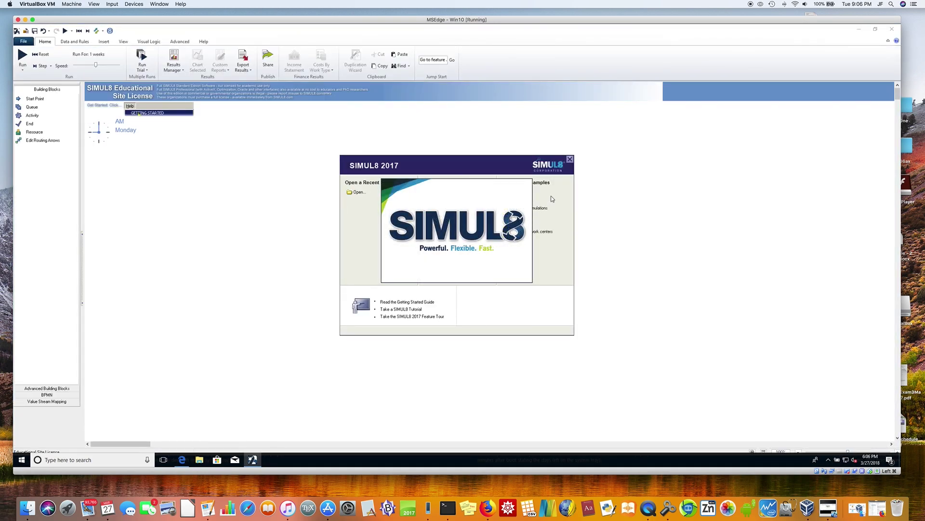
left_click(570, 160)
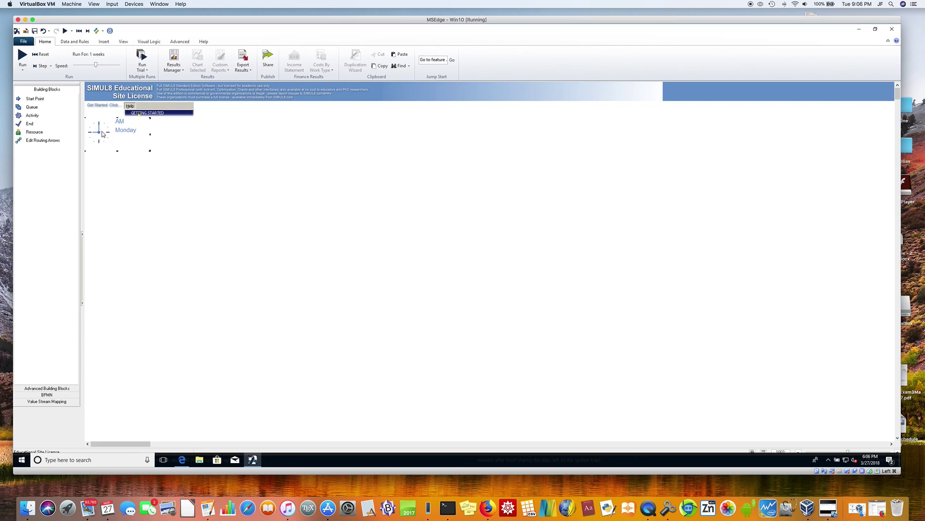
- Change the simulation clock's display format to digital
right_click(102, 134)
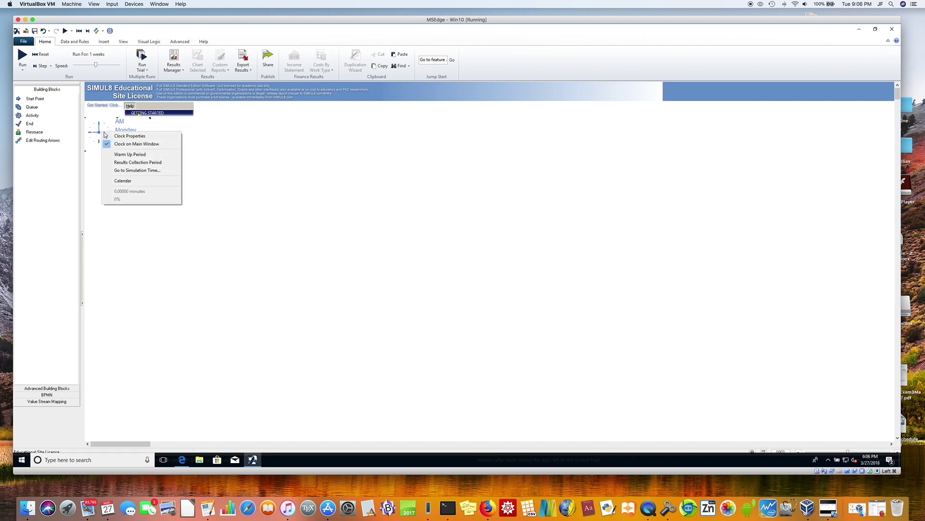
left_click(119, 136)
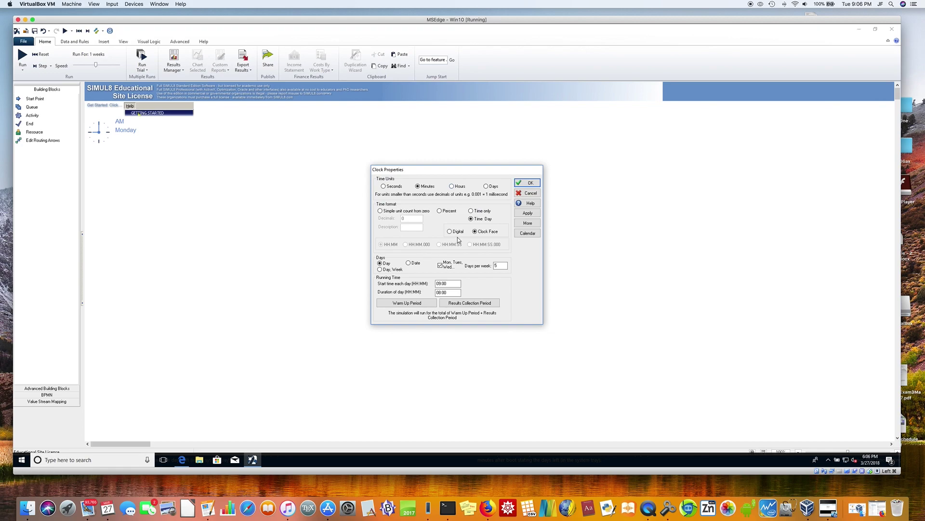
left_click(450, 232)
left_click(529, 184)
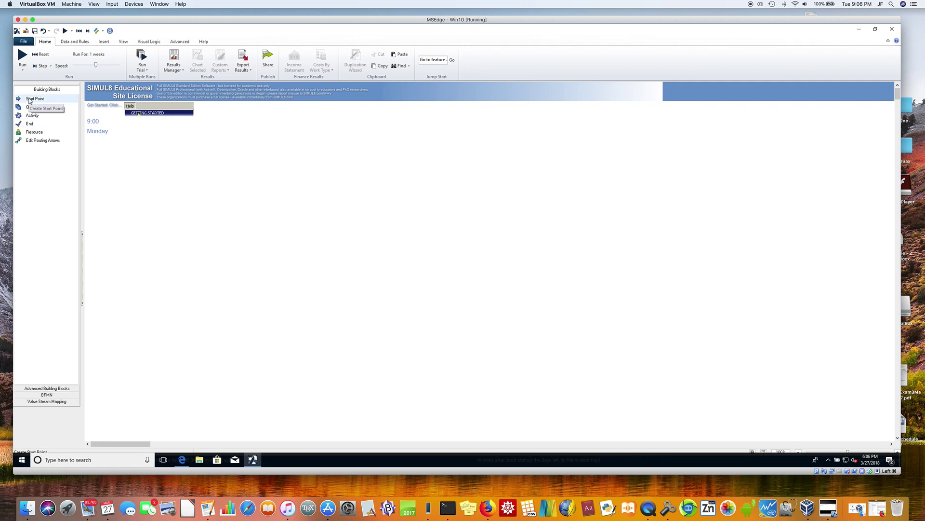
- Build a linked row of one start point, one queue, one activity and one end from left to right
left_click_drag(29, 100, 116, 180)
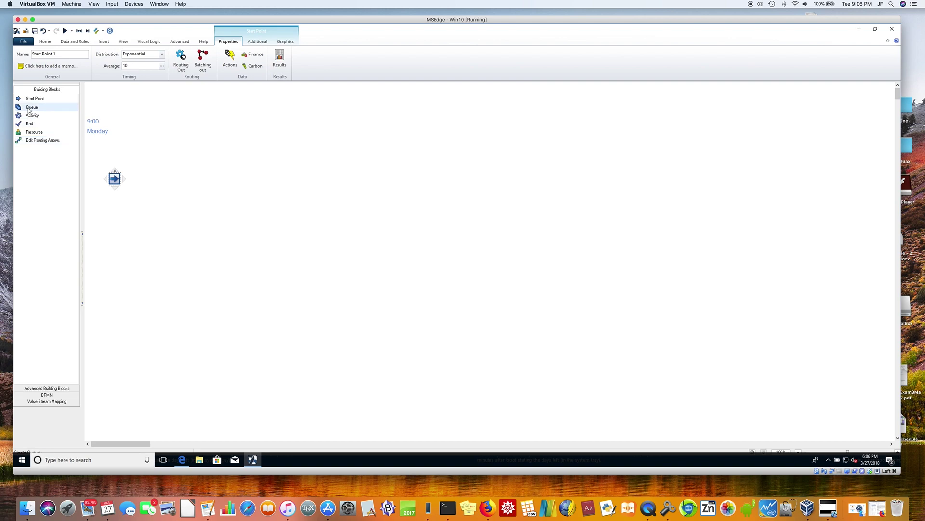
left_click(190, 179)
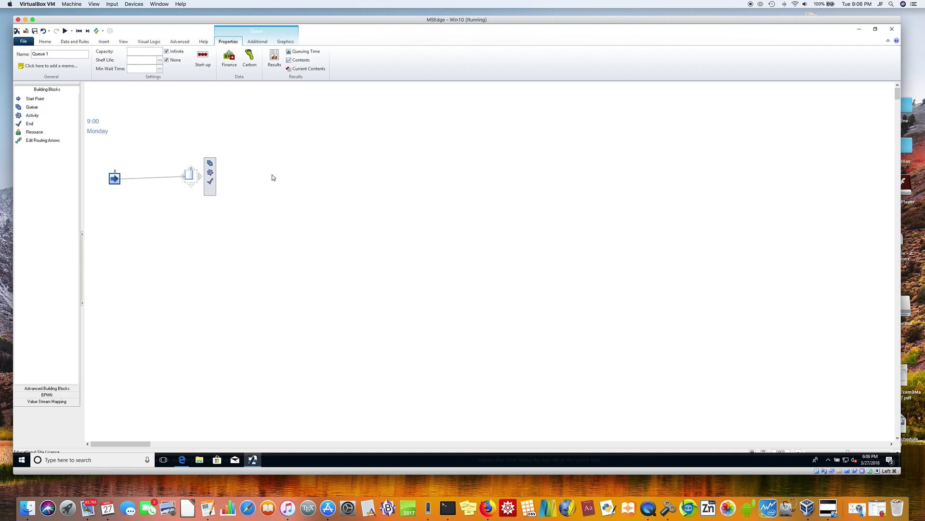
left_click(285, 174)
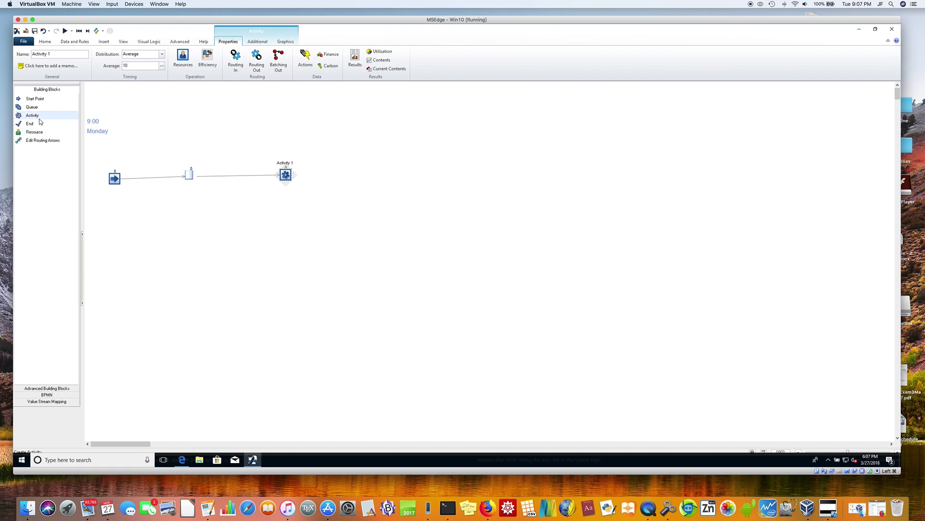
left_click(386, 174)
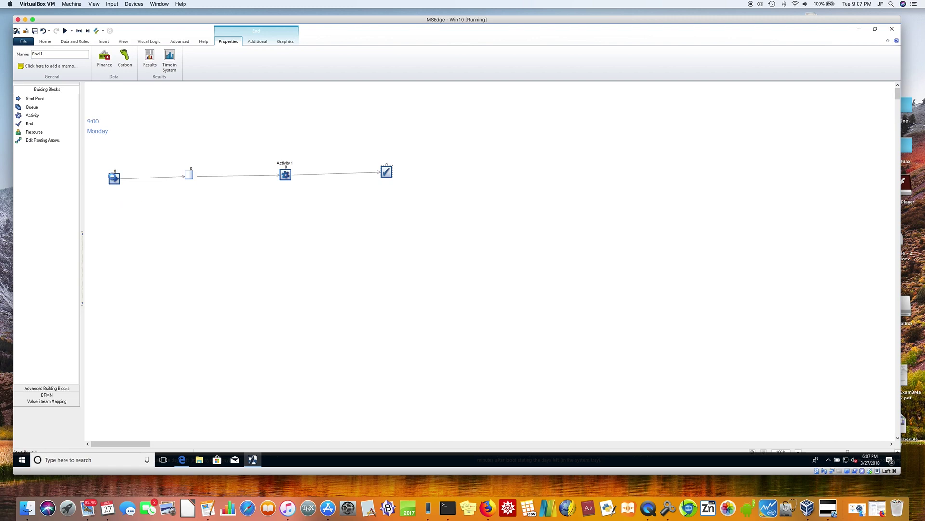
- Give the start point an exponential inter-arrival distribution with an average of 4
left_click(114, 179)
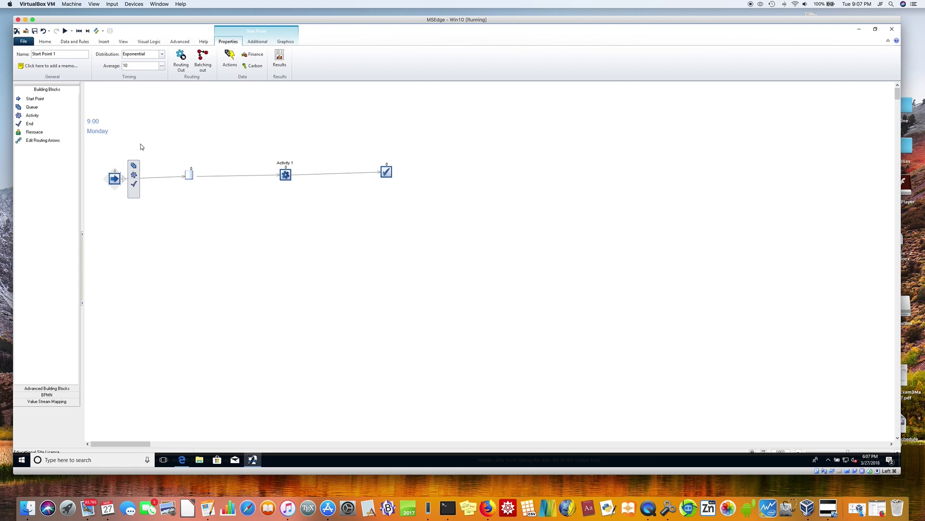
left_click(140, 146)
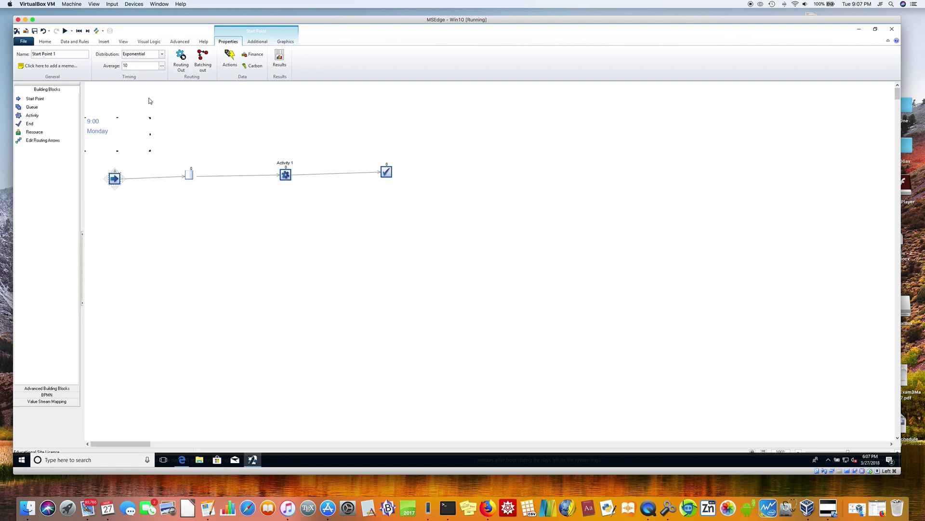
left_click(162, 54)
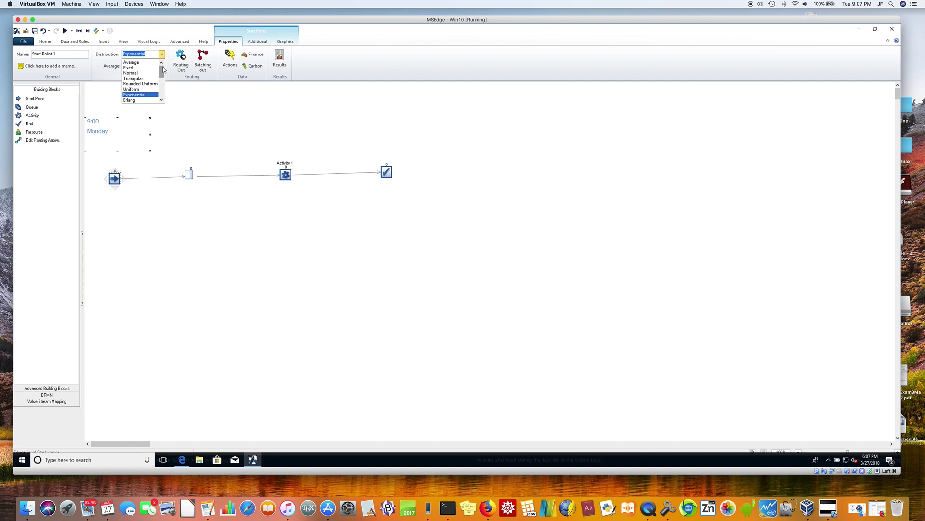
mouse_move(163, 75)
left_mouse_down()
mouse_move(162, 96)
mouse_move(163, 76)
left_mouse_up()
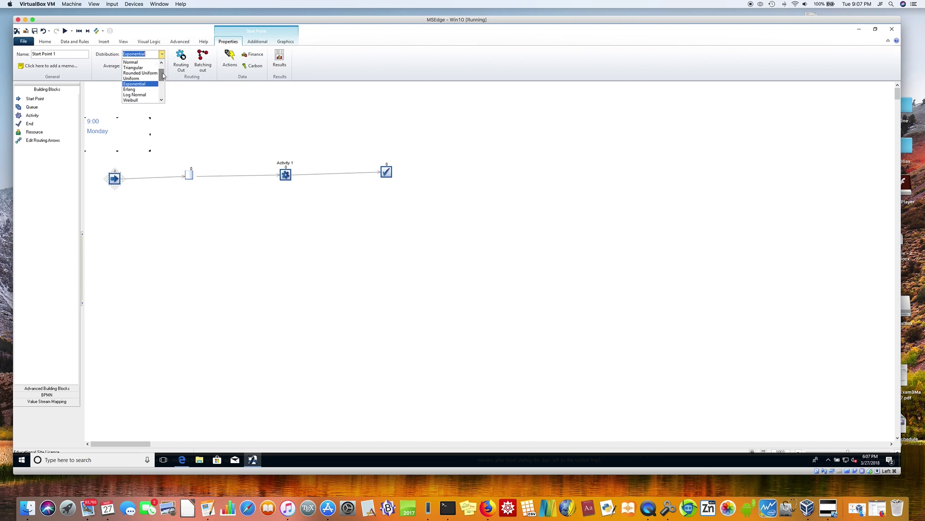
left_click(132, 86)
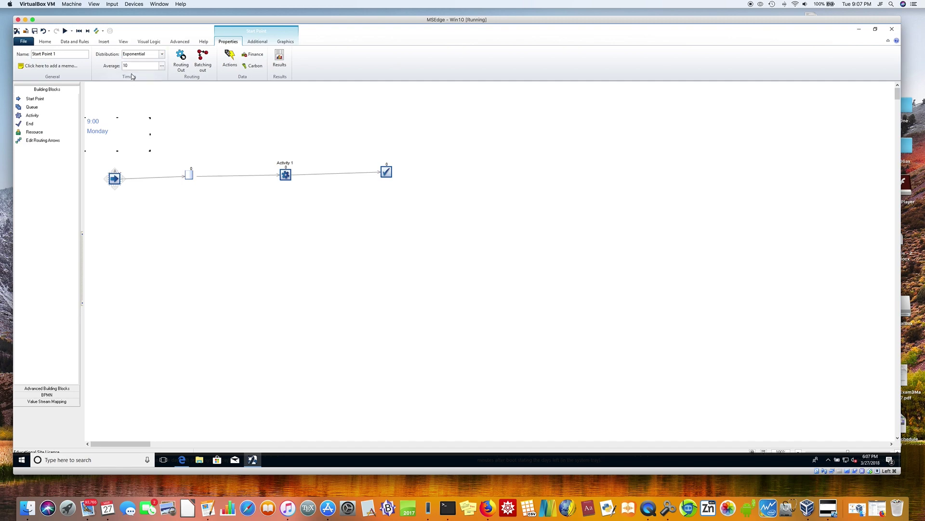
double_click(131, 66)
type("4")
left_click(169, 102)
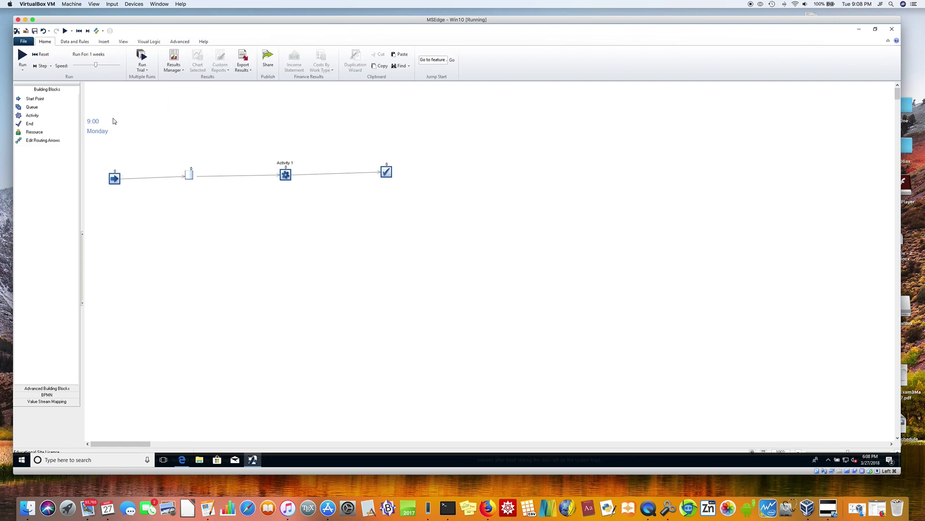
- Review the start point's timing and the time units in the clock properties
left_click(114, 179)
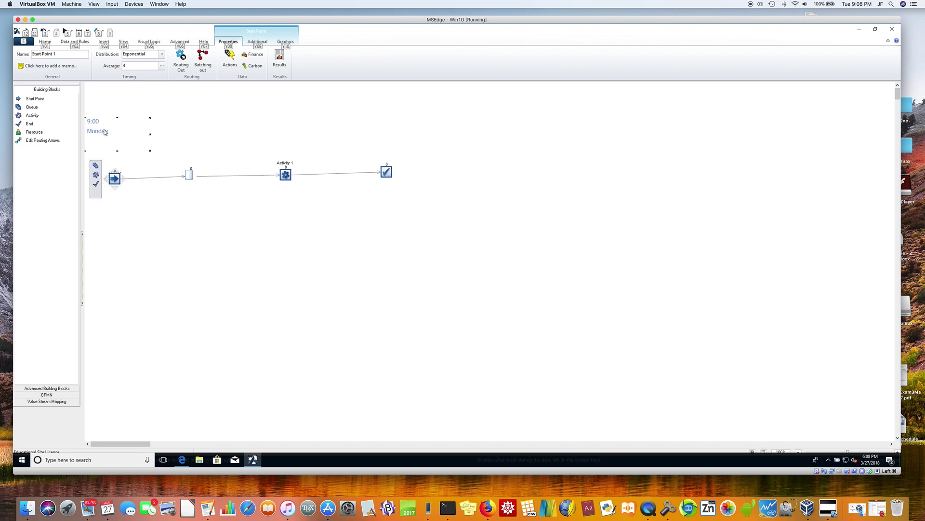
right_click(105, 132)
left_click(131, 134)
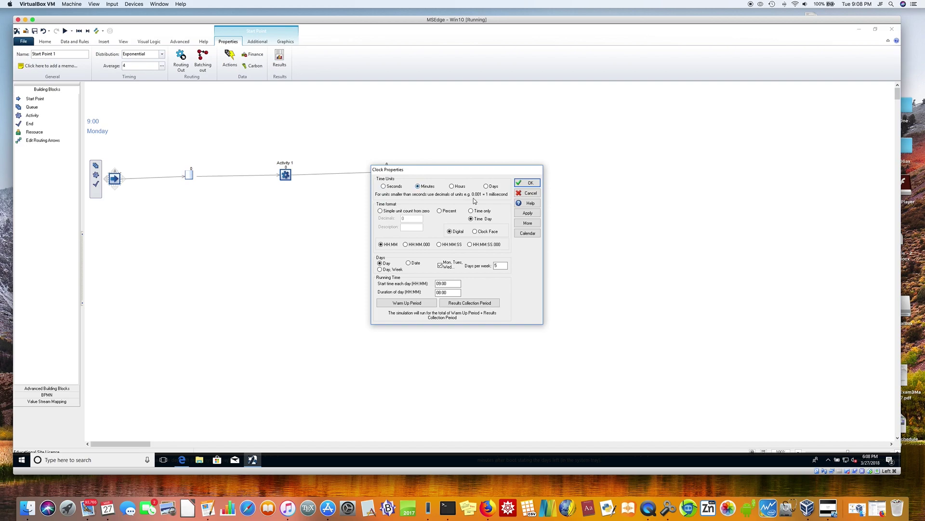
left_click(529, 183)
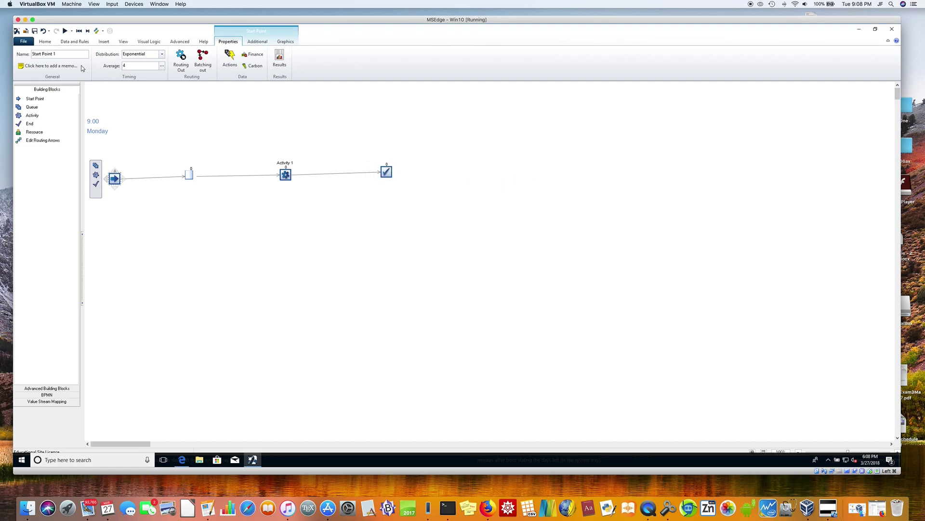
- Set all travel times to zero in the distance preferences and accept the change
left_click(24, 43)
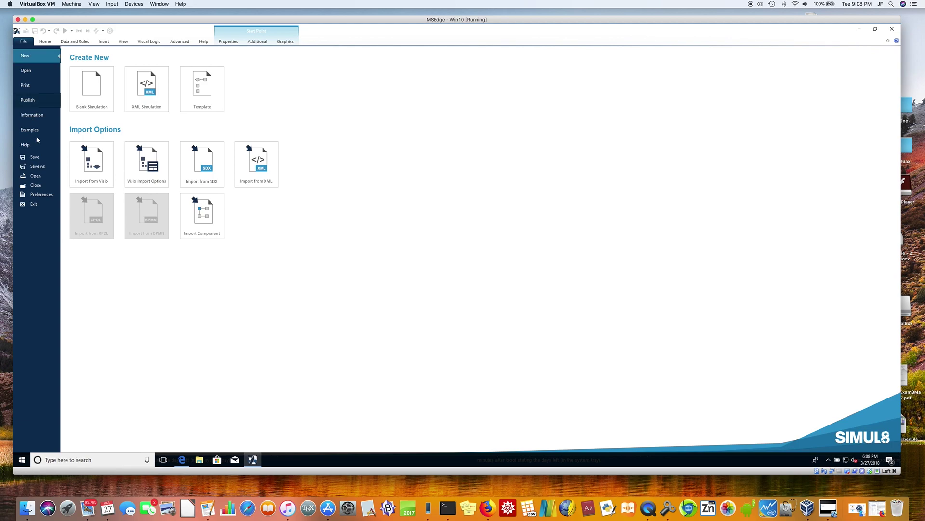
left_click(43, 194)
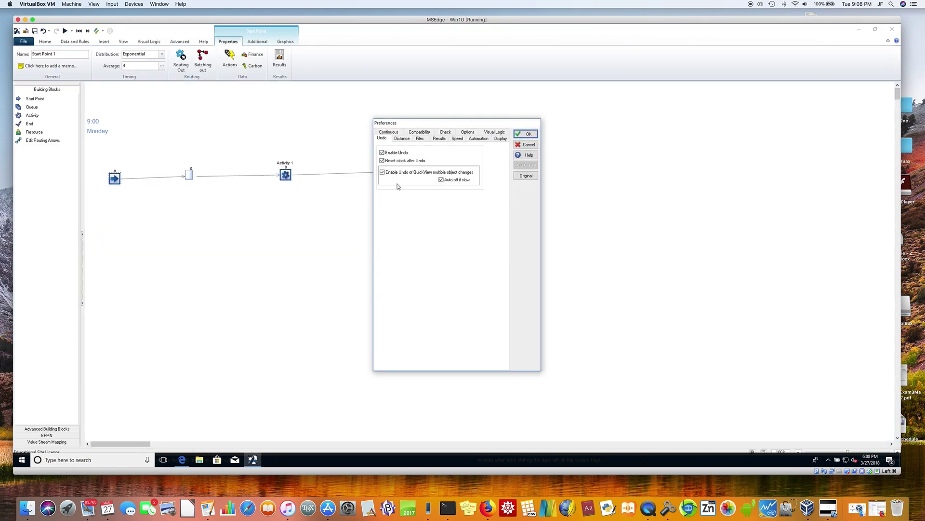
left_click(404, 140)
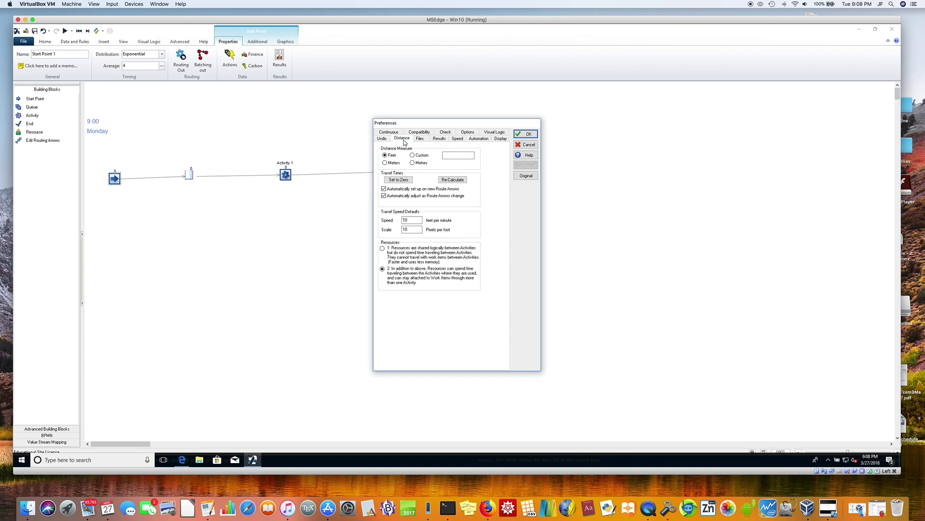
left_click(403, 181)
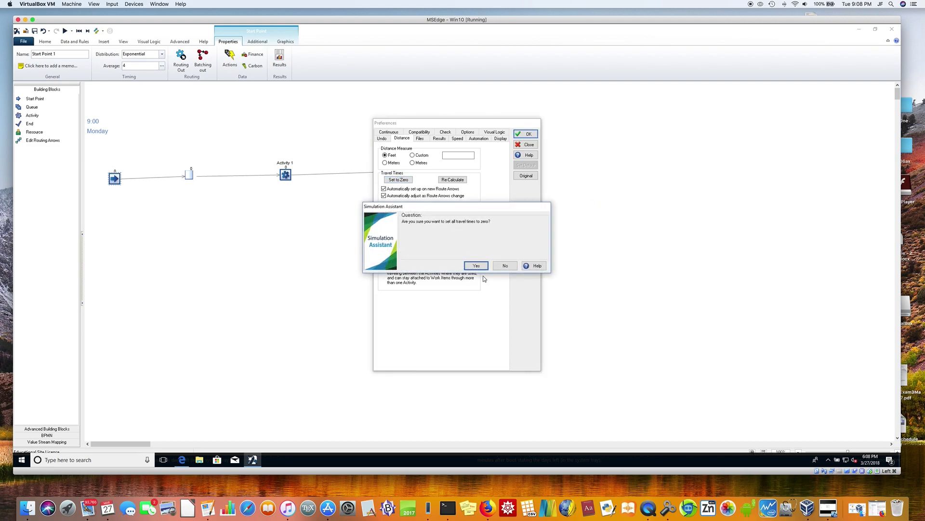
left_click(477, 266)
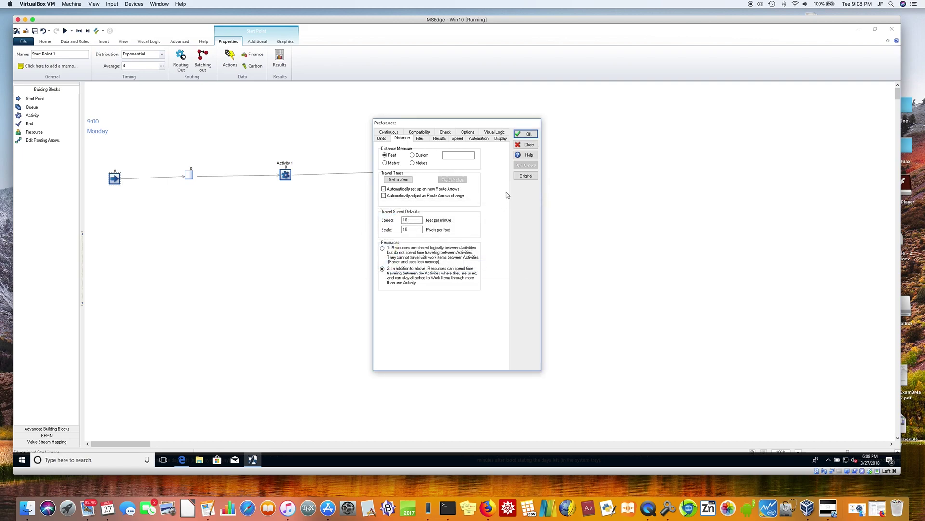
left_click(527, 135)
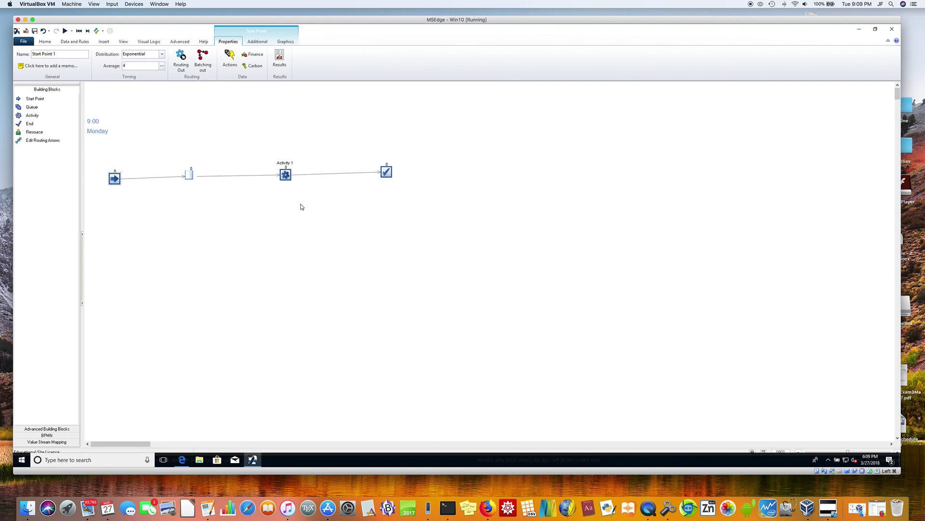
- Give Activity 1 an exponential processing time distribution with an average of 3.8
left_click(287, 176)
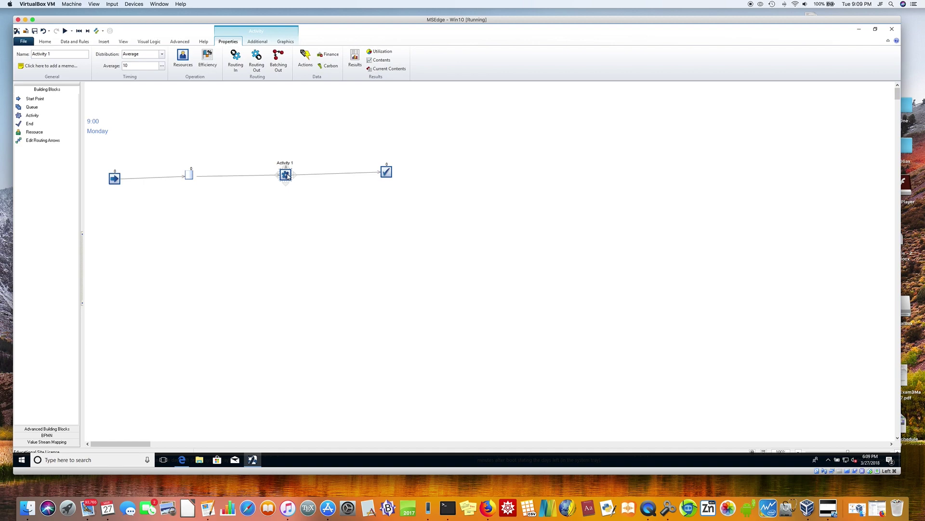
left_click(162, 55)
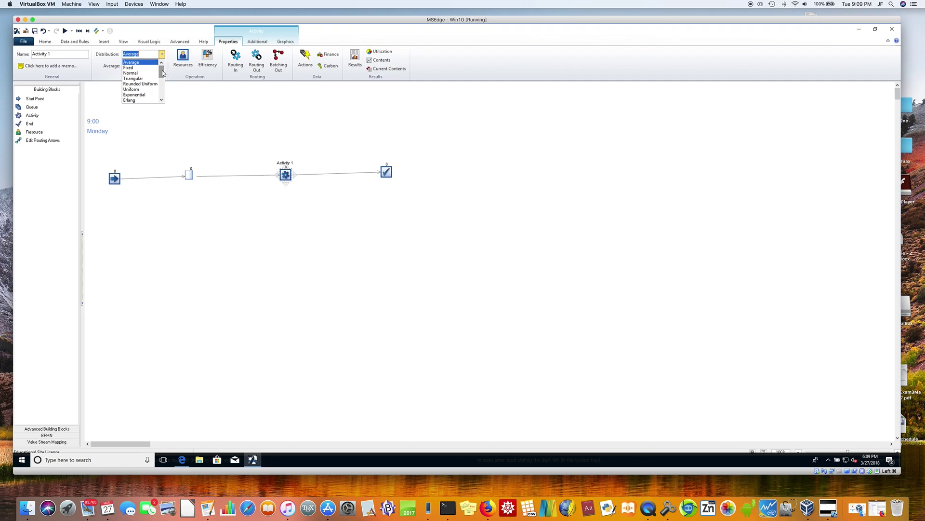
left_click(139, 95)
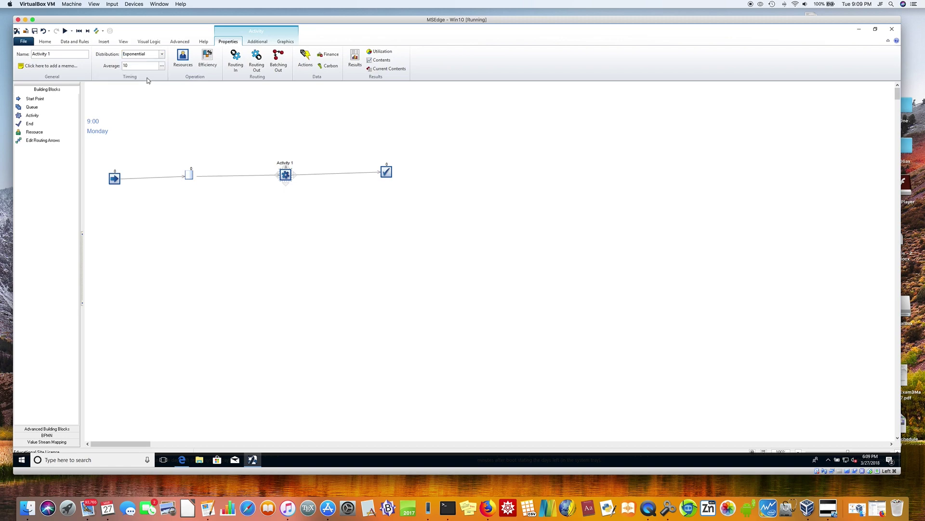
double_click(154, 66)
type("3.8")
left_click(149, 164)
- Review the properties of the start point, queue, activity and end in the finished model
left_click(116, 179)
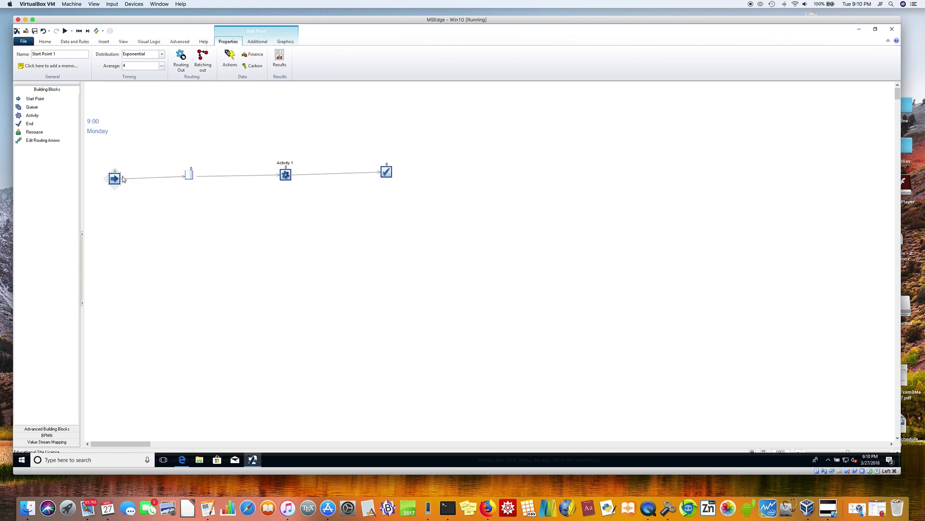
mouse_move(128, 178)
left_click(287, 175)
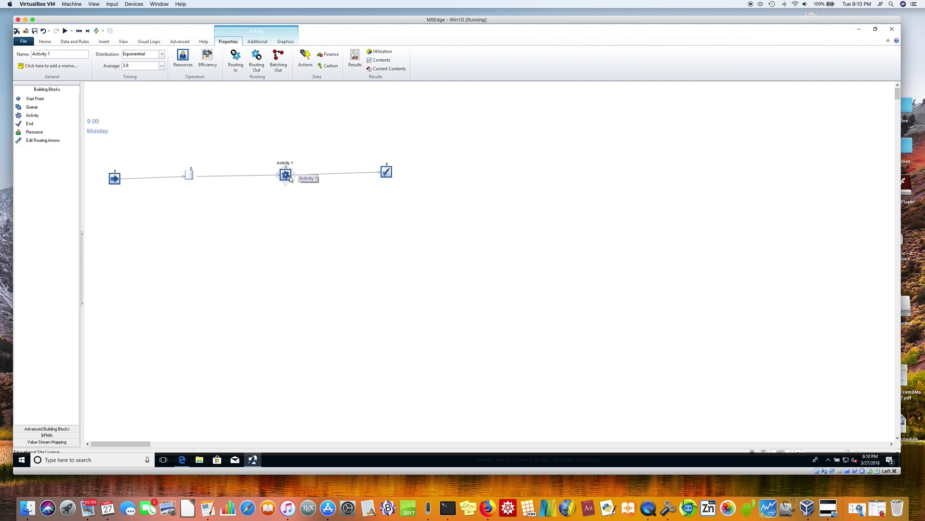
left_click(386, 172)
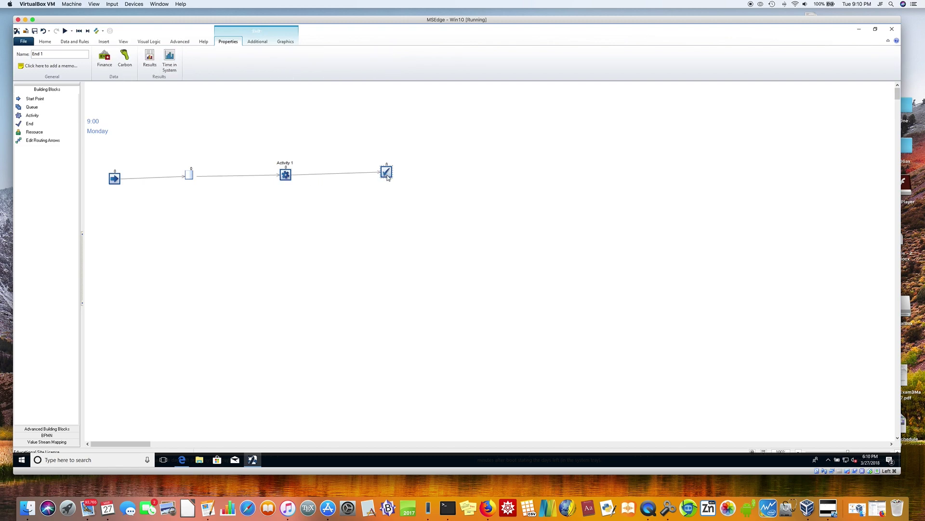
left_click(292, 196)
left_click(111, 180)
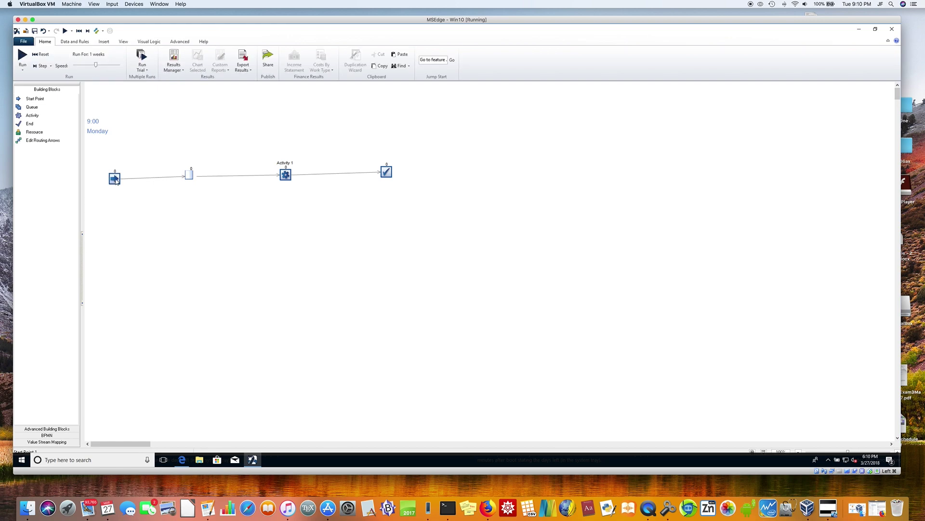
left_click(116, 180)
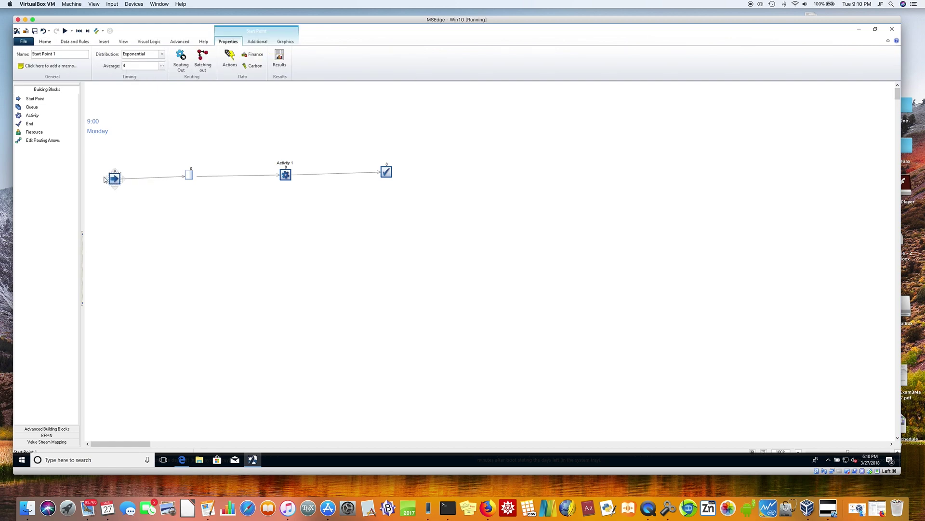
left_click(189, 176)
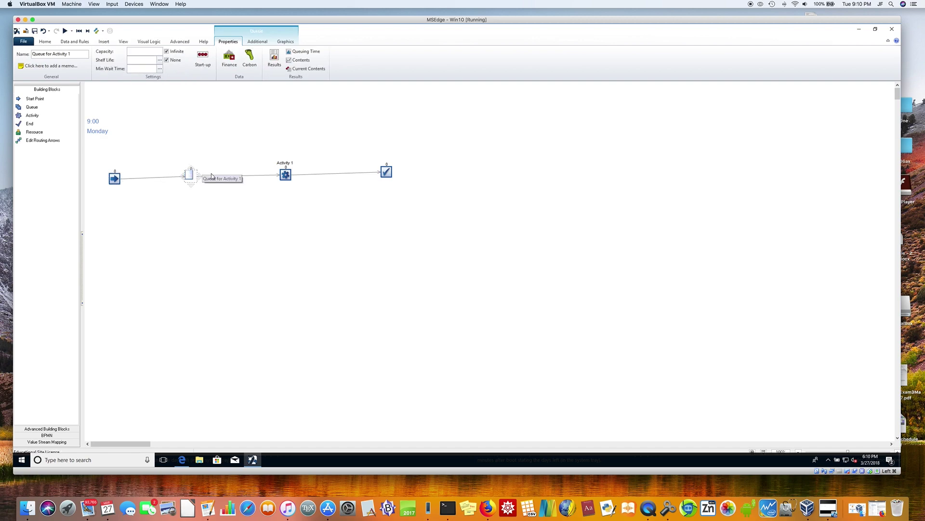
left_click(286, 176)
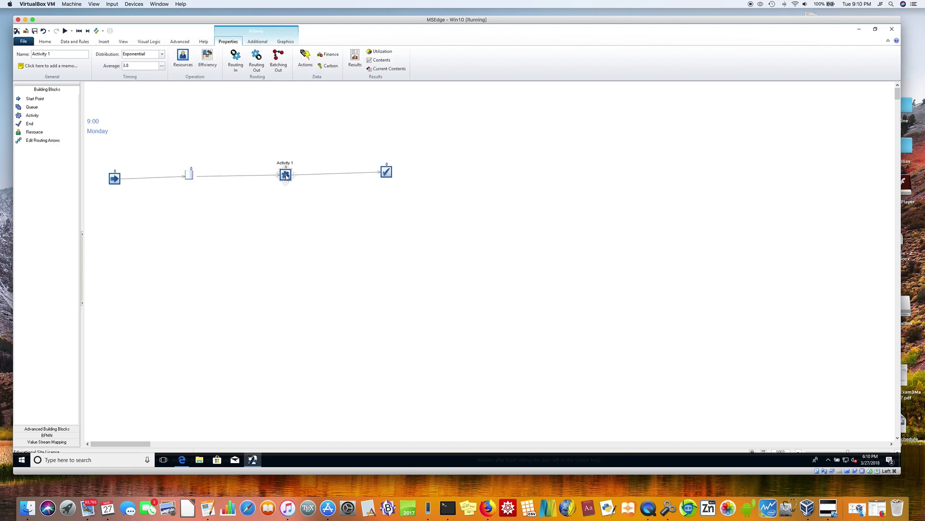
- Check the end point's properties and save the simulation to the Desktop as singleServer01
left_click(386, 172)
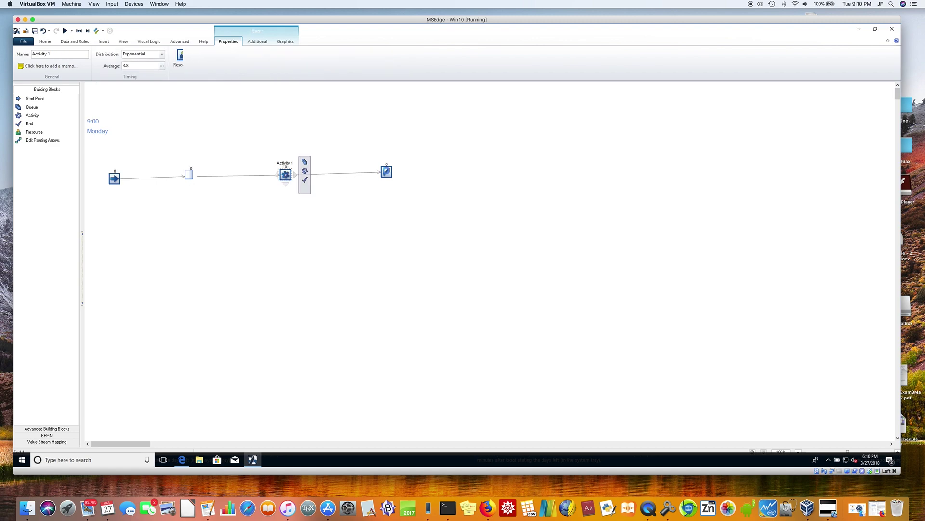
left_click(210, 218)
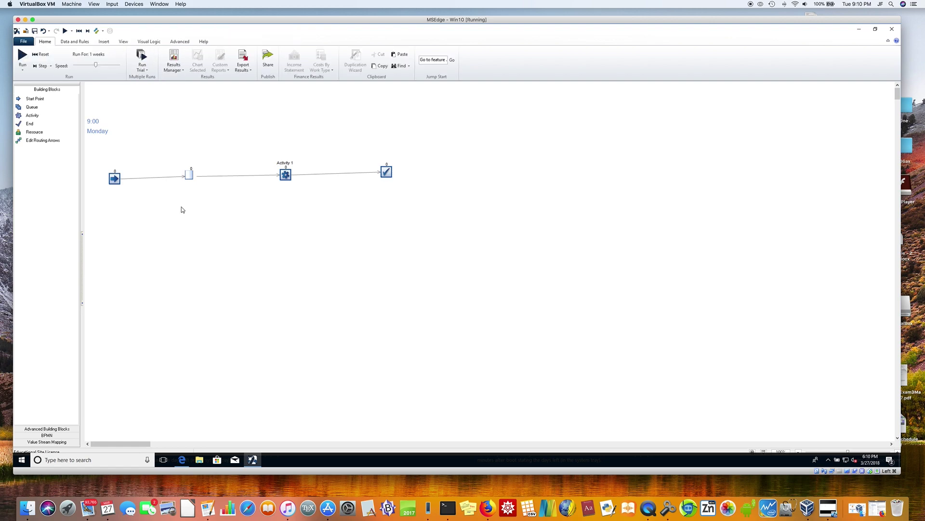
left_click(27, 43)
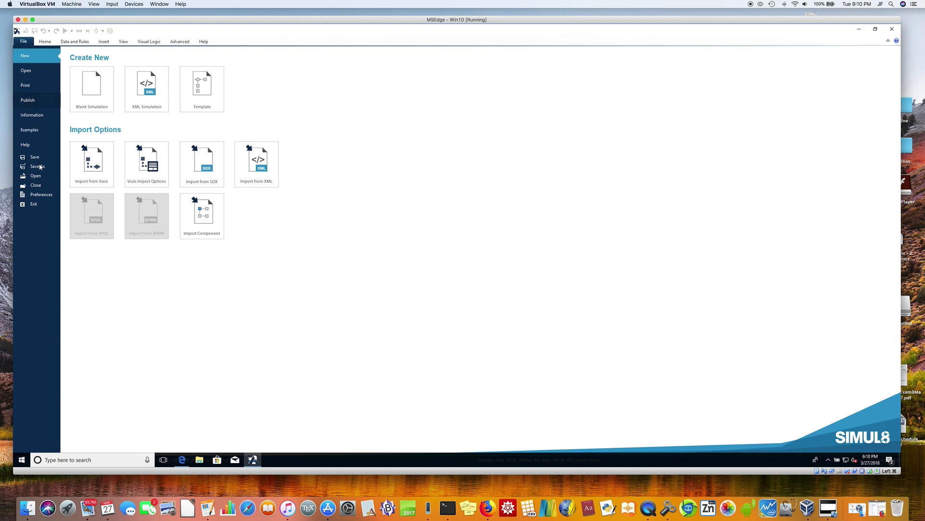
left_click(41, 166)
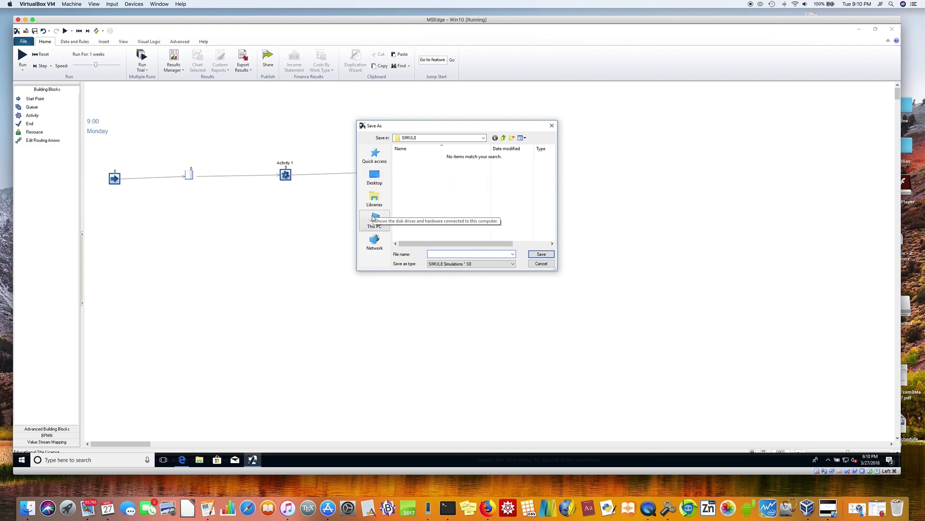
left_click(373, 180)
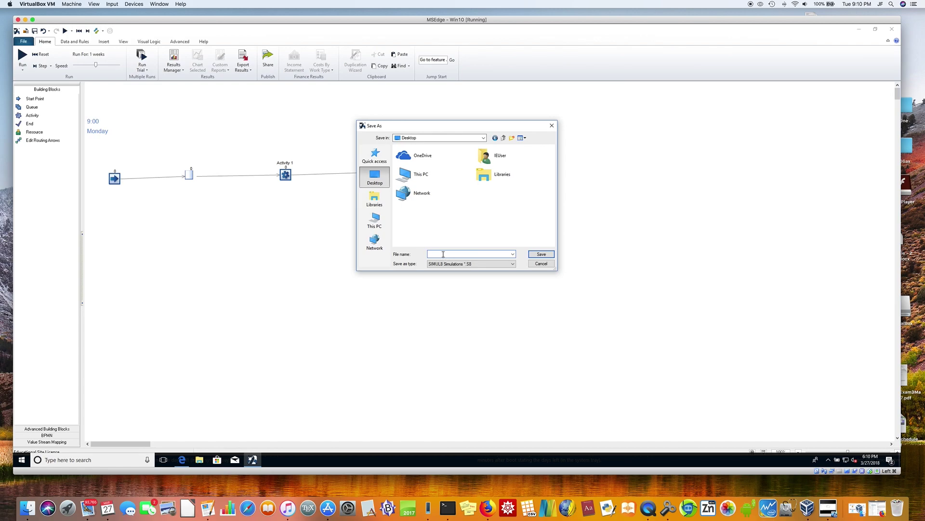
type("singleServer01")
left_click(543, 256)
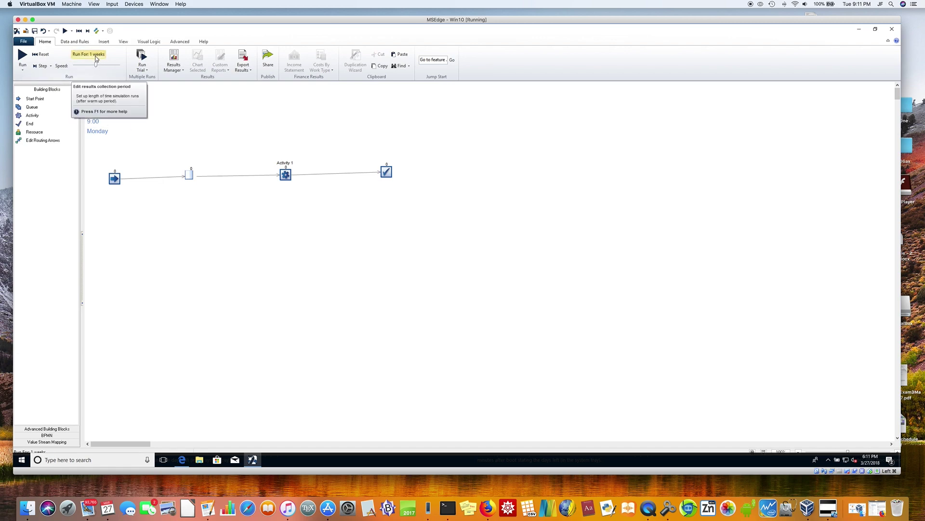
- Run the simulation at low speed, pausing it to slow the animation further and resuming the run
left_click_drag(96, 66, 85, 66)
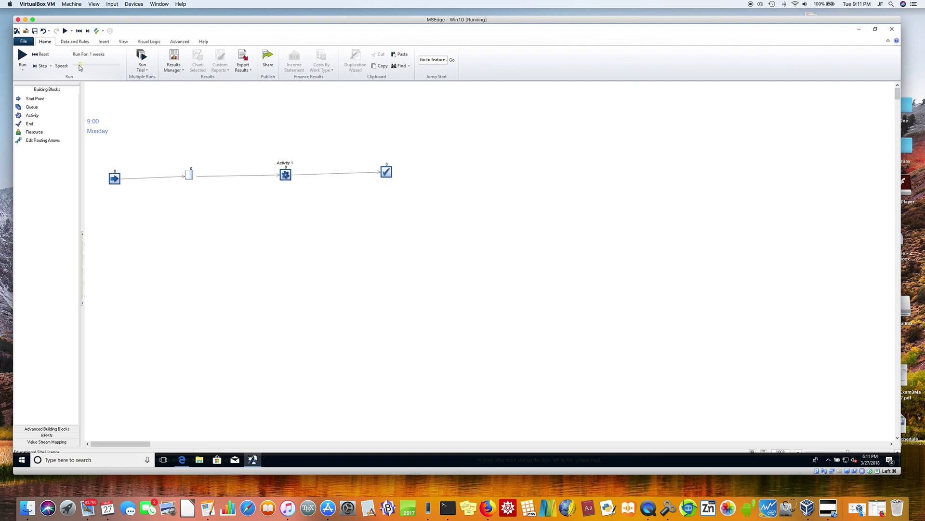
left_click(22, 56)
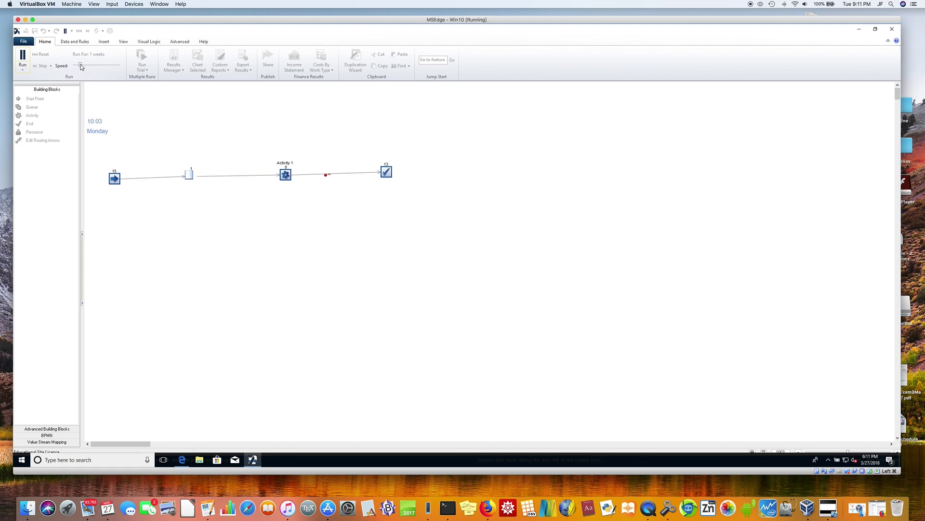
left_click_drag(80, 65, 78, 65)
left_click(24, 59)
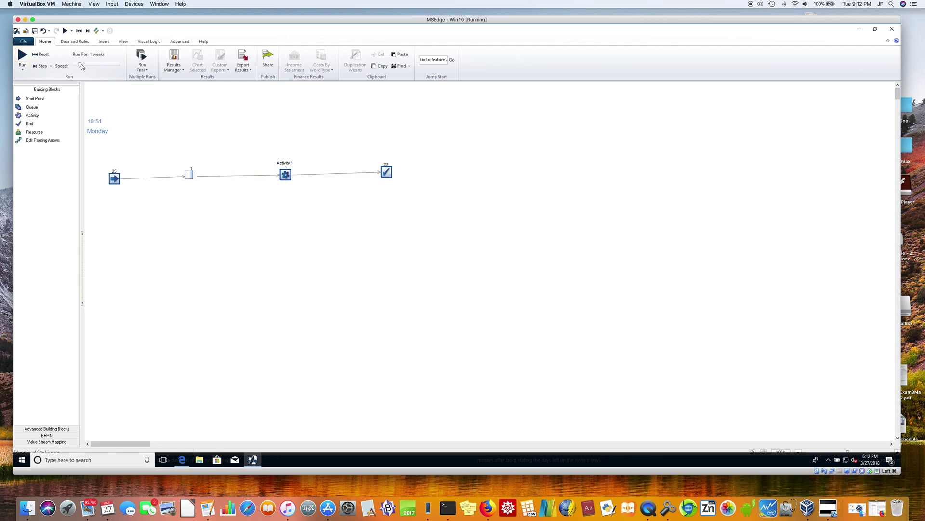
left_click_drag(81, 67, 76, 66)
left_click(25, 57)
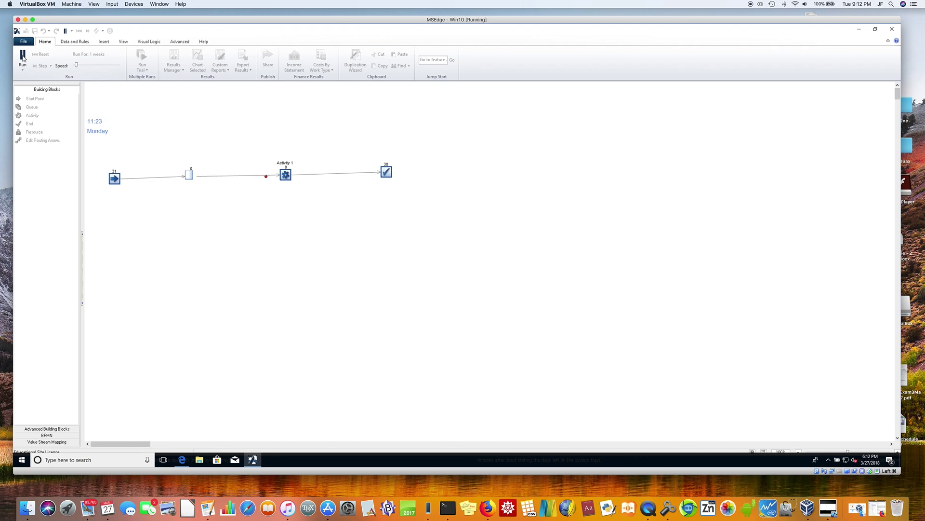
- Pause the simulation, raise the speed to maximum and run it to the end of the one-week period
left_click(23, 56)
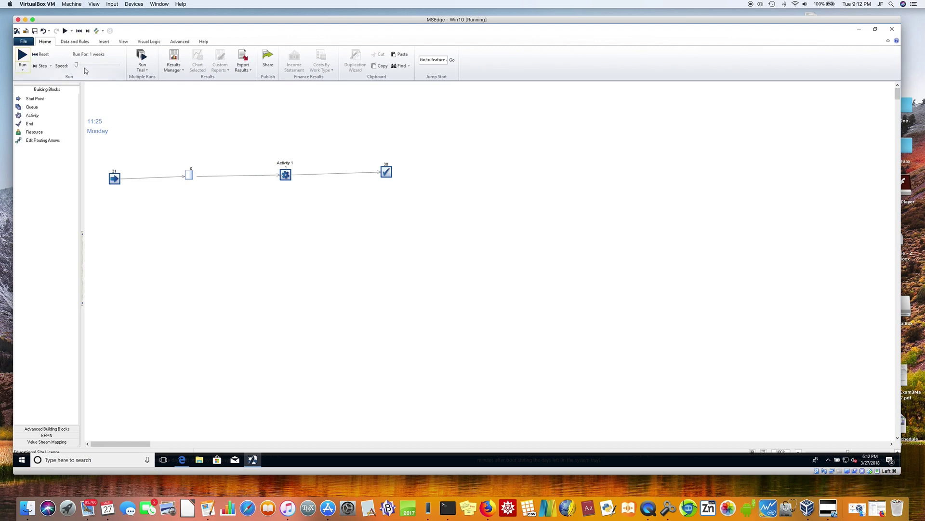
left_click_drag(77, 65, 127, 68)
left_click(23, 55)
- Examine the results for the queue for Activity 1, including its contents and queuing time statistics
mouse_move(191, 180)
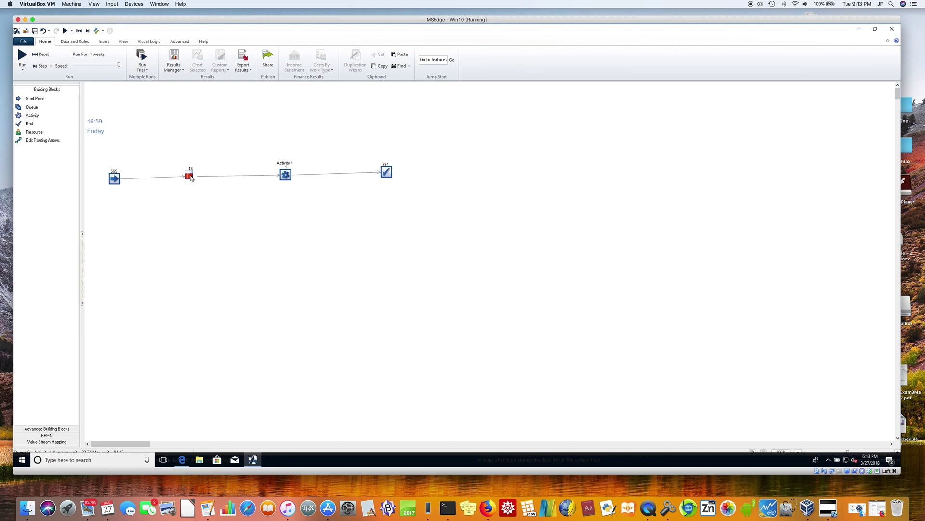
left_click(189, 176)
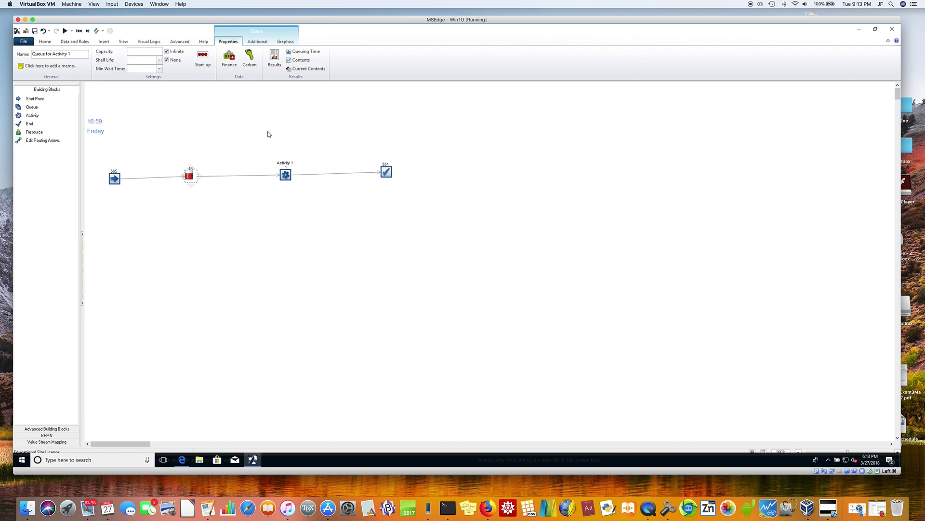
left_click(274, 58)
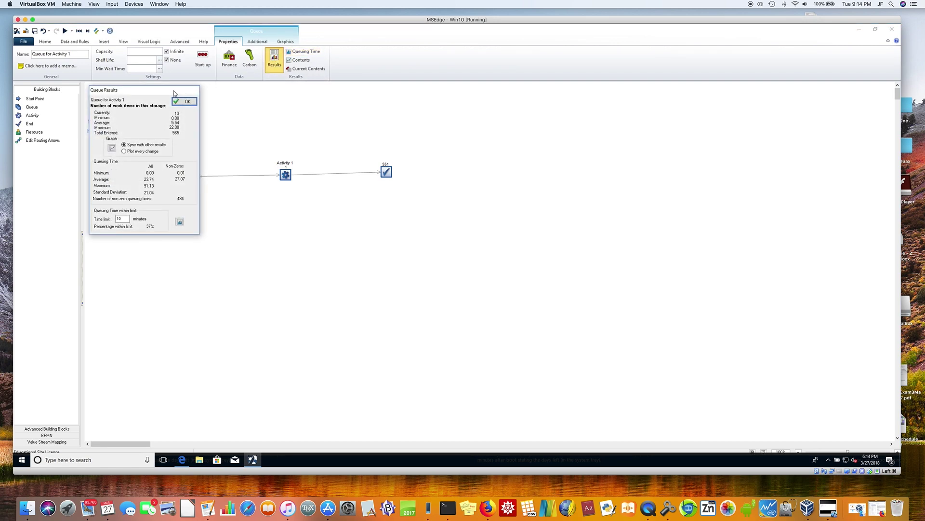
left_click_drag(178, 91, 514, 124)
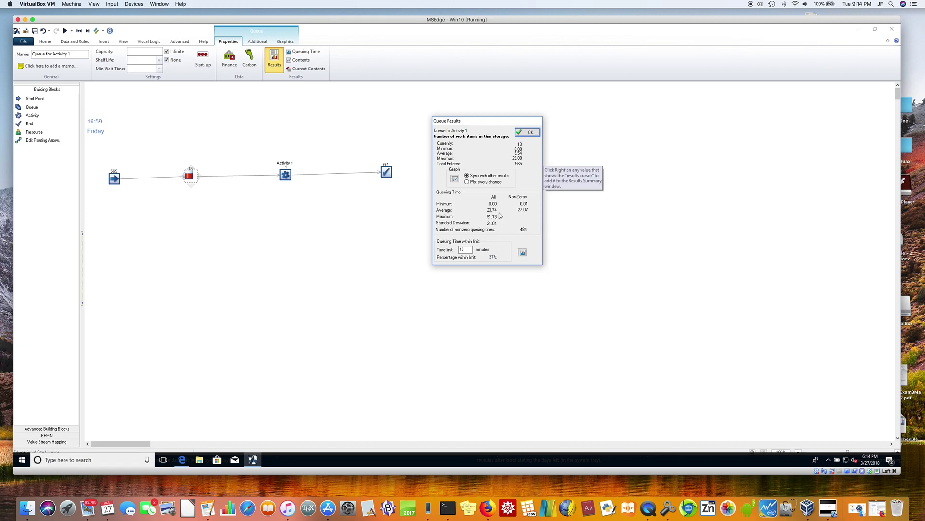
left_click(531, 132)
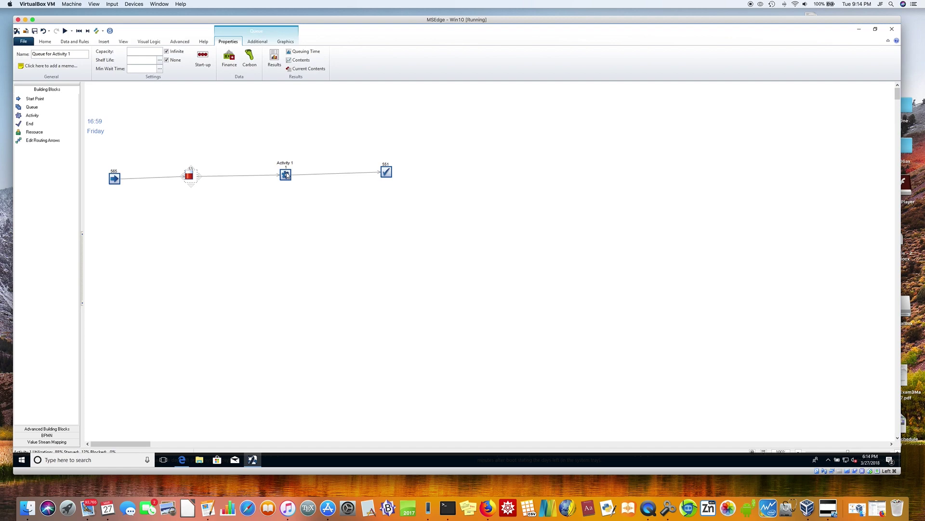
- Check Activity 1's utilization and examine the time-in-system results at the end point
mouse_move(287, 175)
mouse_move(388, 174)
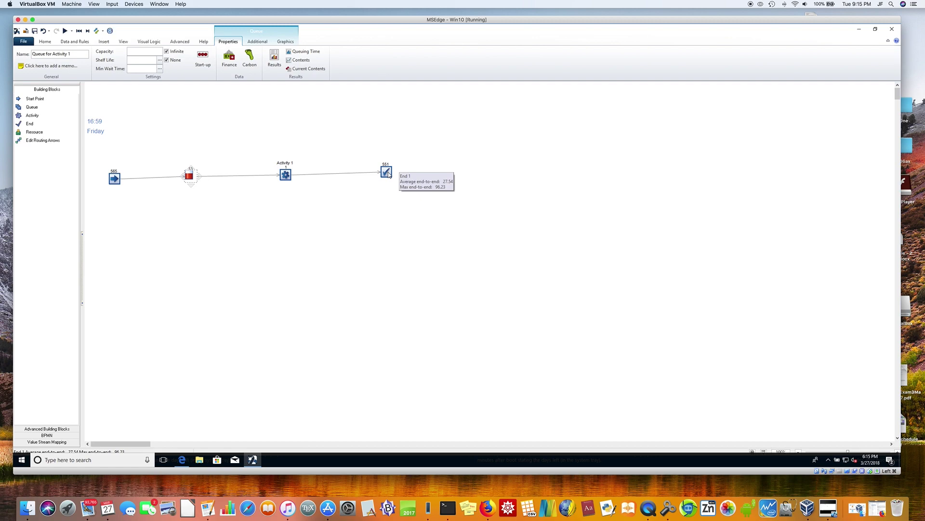
left_click(389, 175)
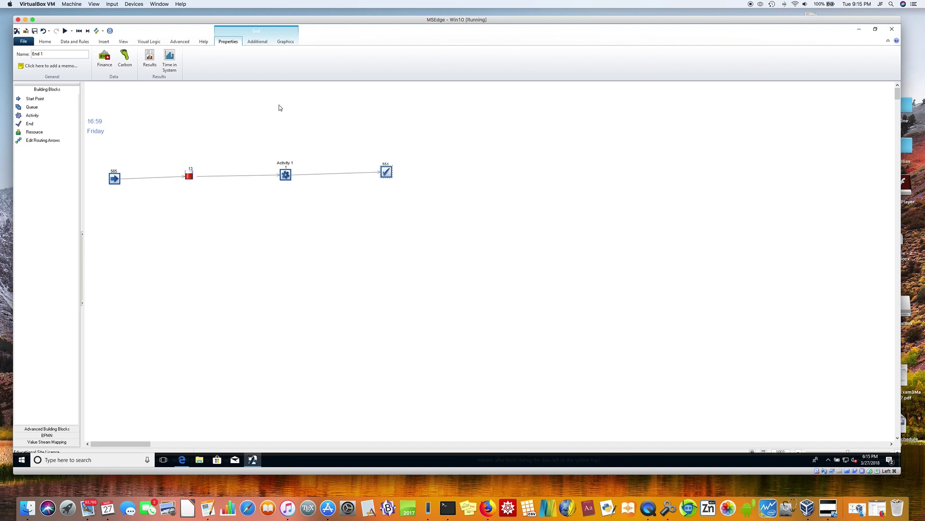
left_click(150, 57)
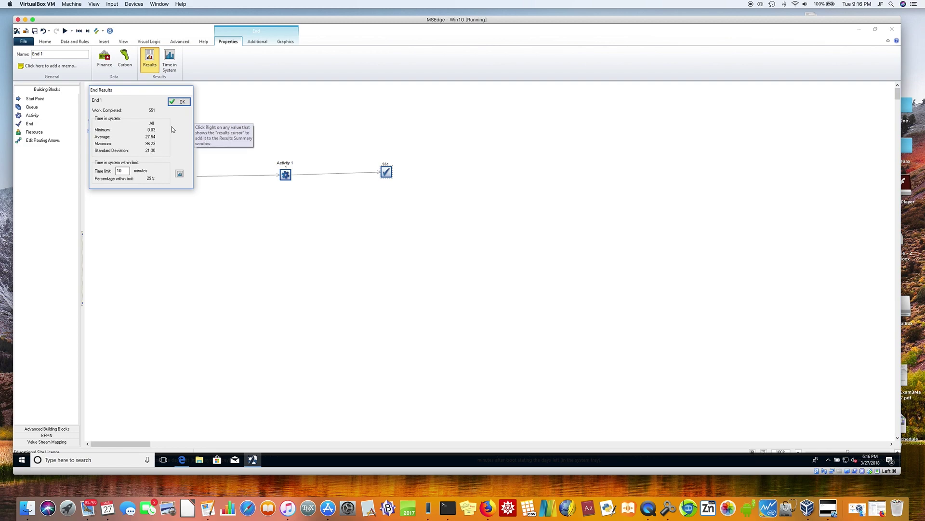
left_click(181, 101)
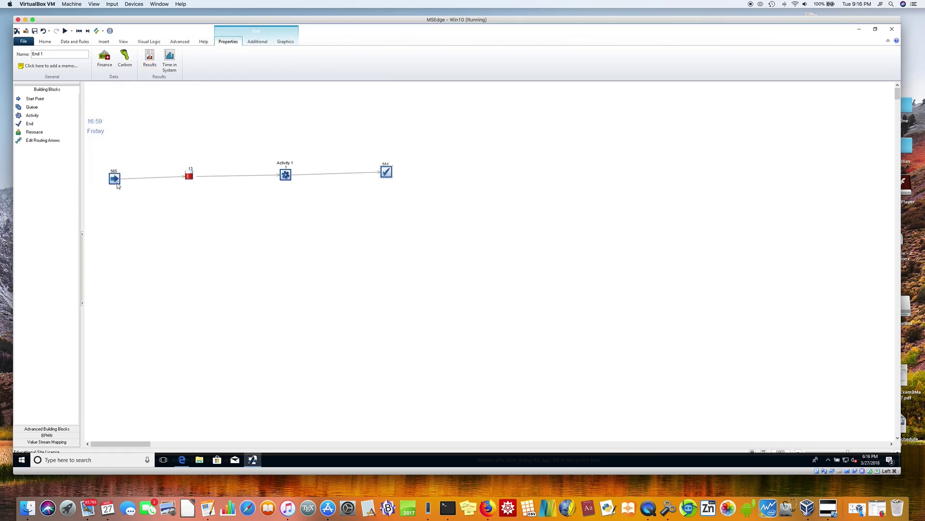
mouse_move(115, 181)
mouse_move(286, 177)
mouse_move(387, 172)
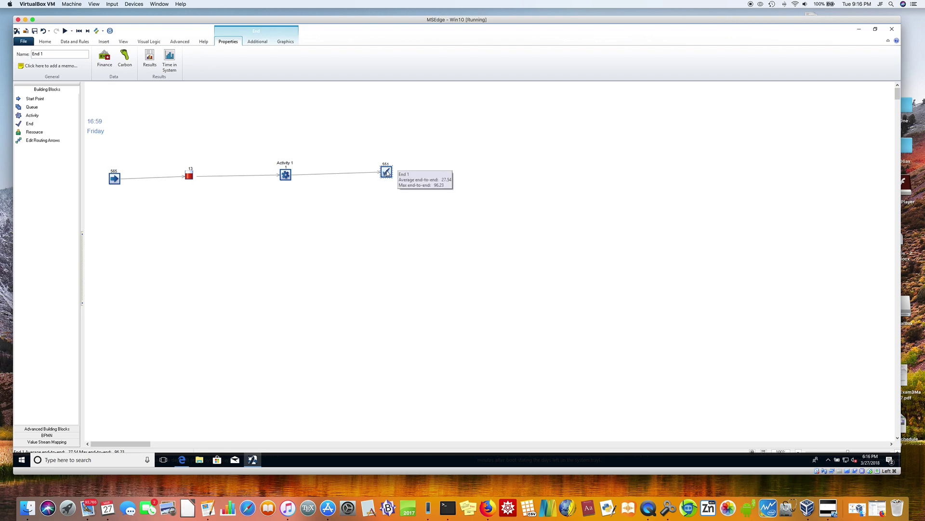
- Set the results collection period to 1 year
left_click(197, 132)
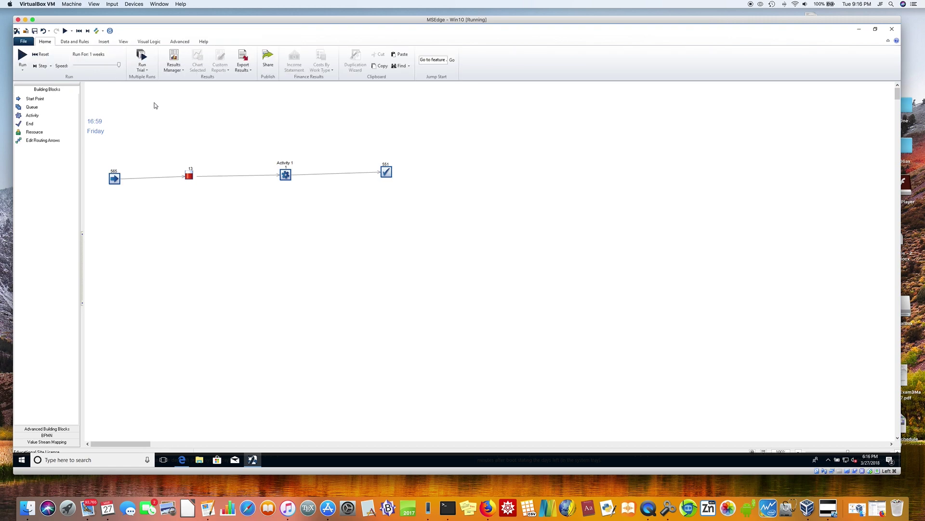
left_click(100, 54)
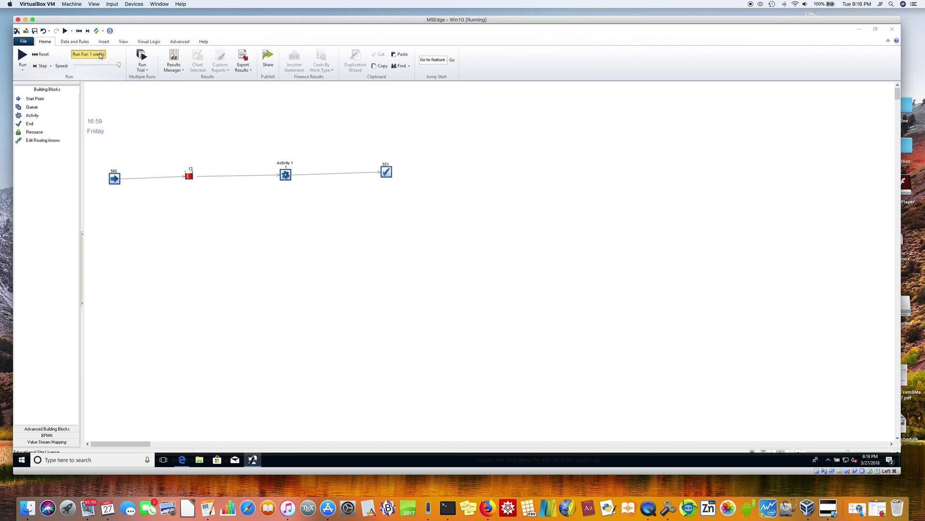
left_click(136, 110)
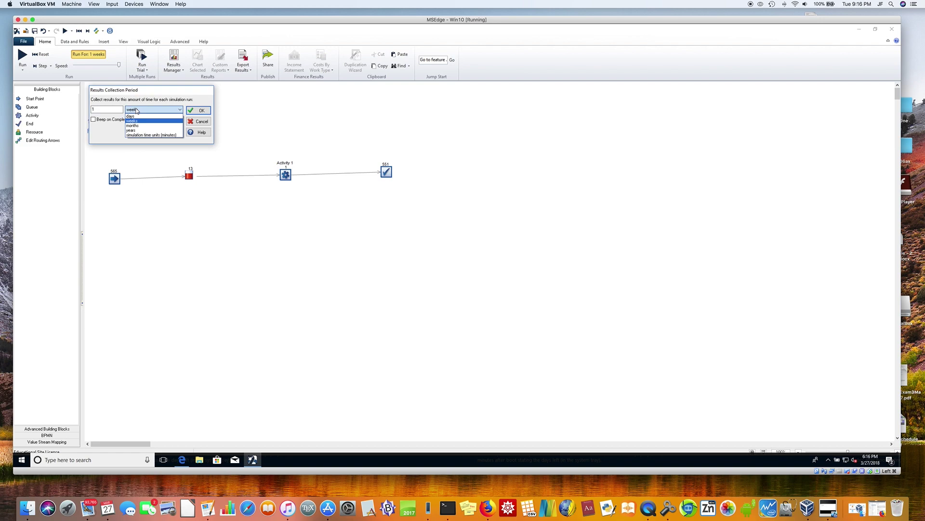
left_click(137, 130)
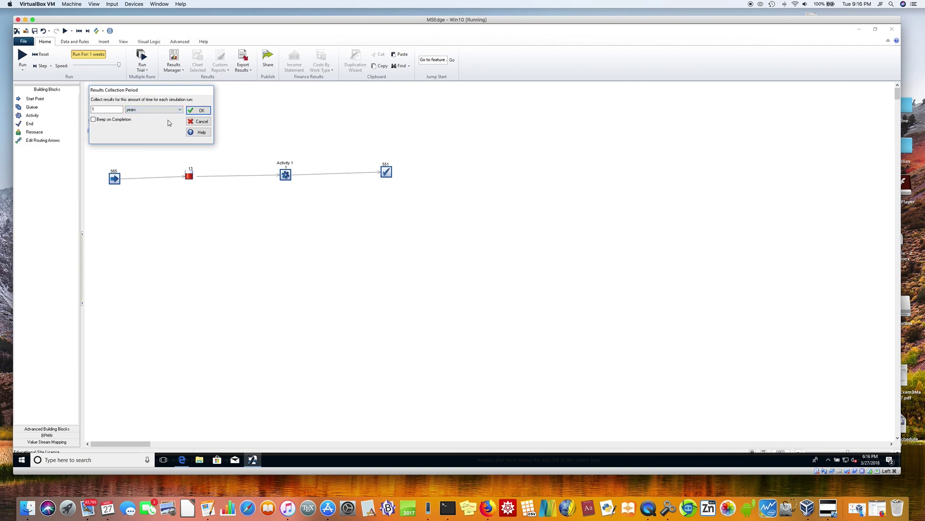
left_click(196, 111)
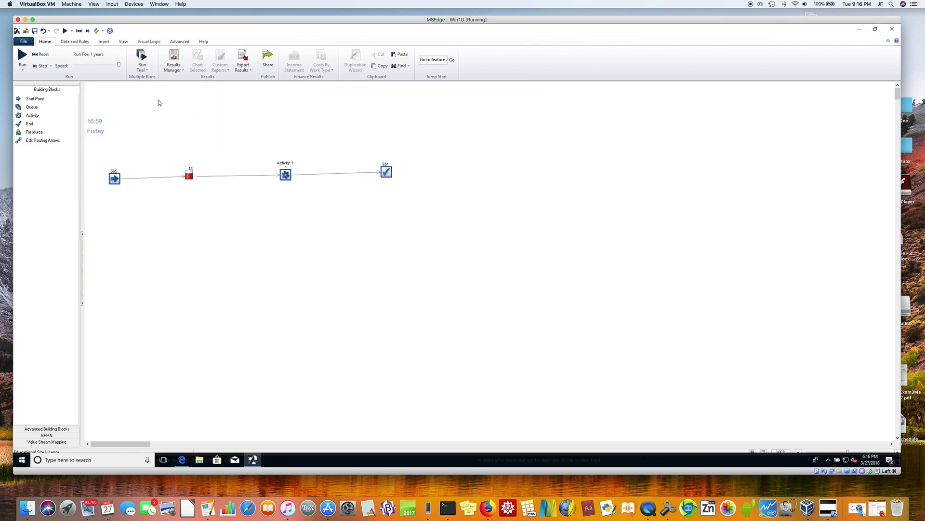
- Reset the simulation, run it for the full year and check the queue's waiting times
left_click(36, 55)
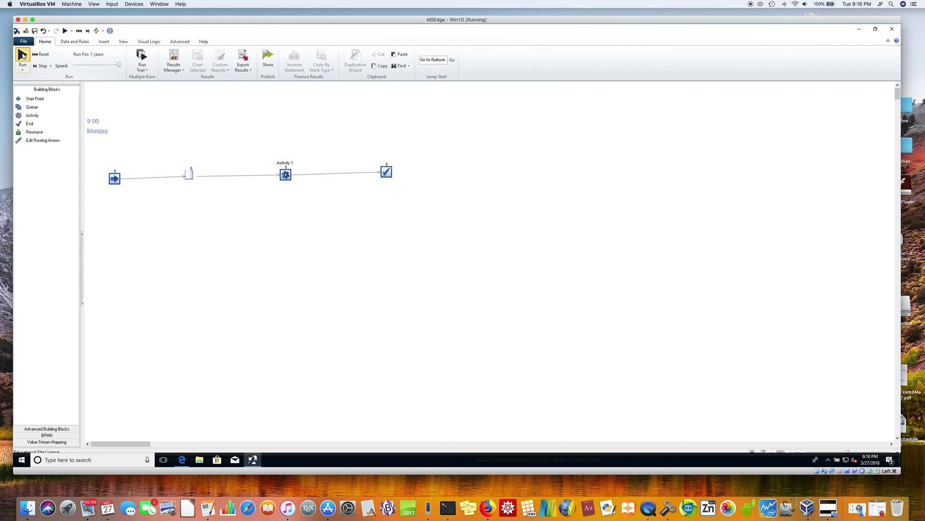
left_click(22, 56)
mouse_move(190, 176)
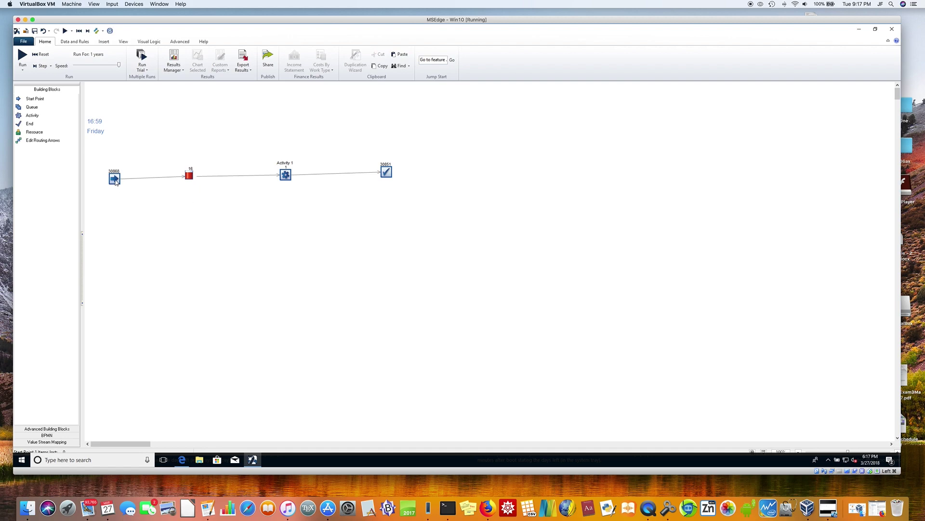
- Set Activity 1's average processing time to 3.5, rerun the one-year simulation and check the queue's waiting times
left_click(41, 54)
left_click(286, 175)
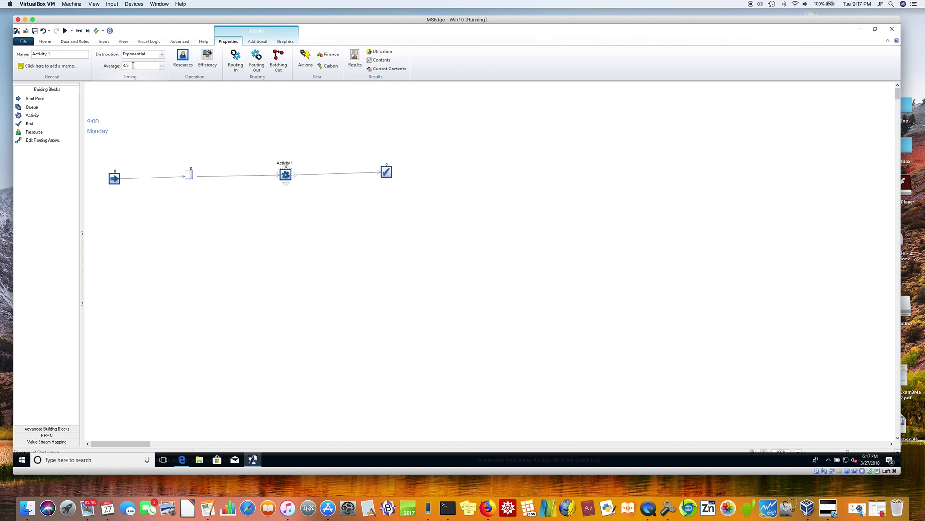
left_click(133, 65)
left_click(163, 110)
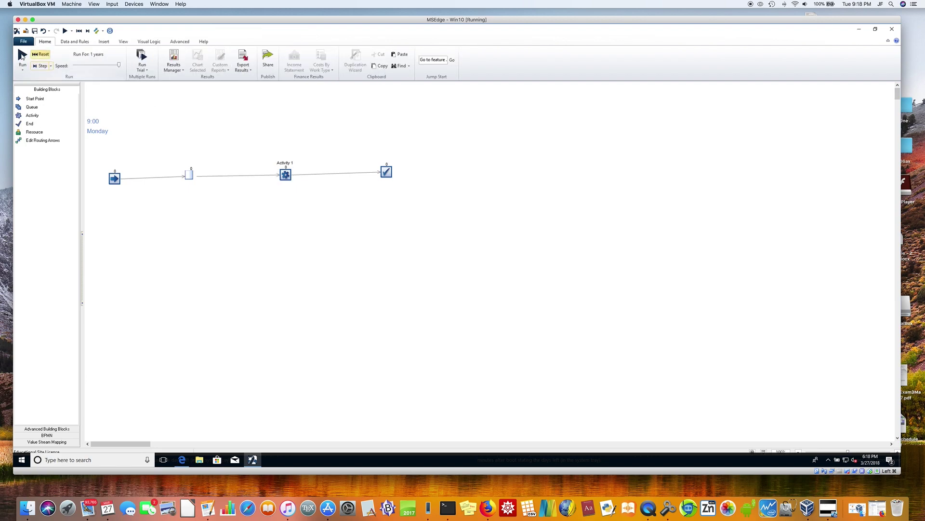
left_click(21, 56)
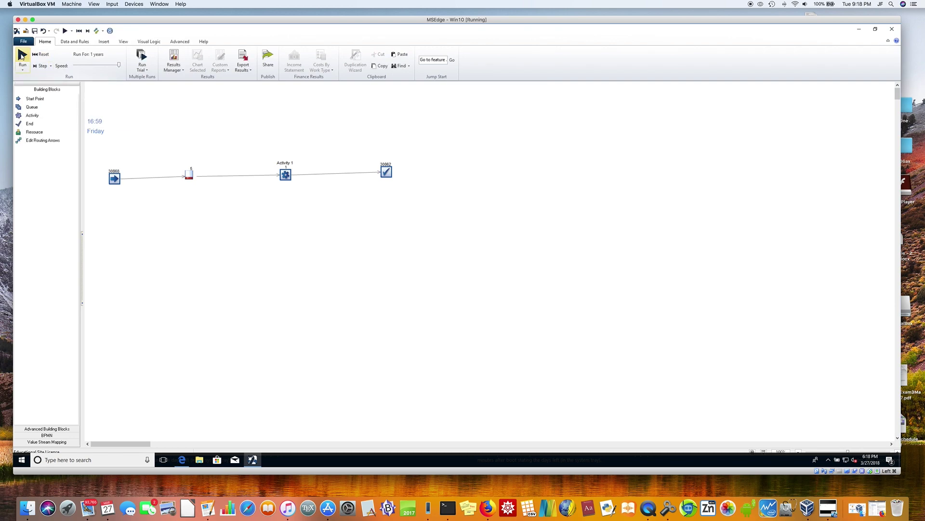
mouse_move(188, 177)
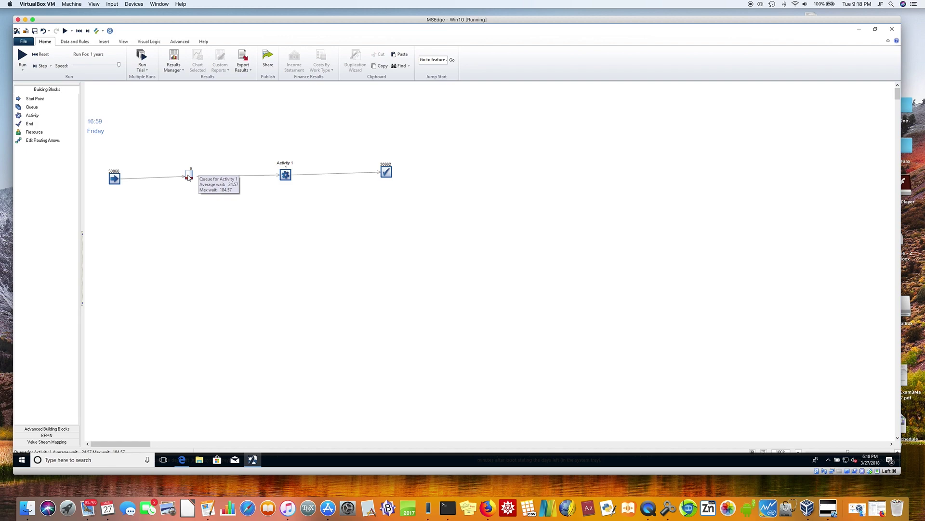
- Change Activity 1's average processing time again and reset the simulation for another run
left_click(285, 176)
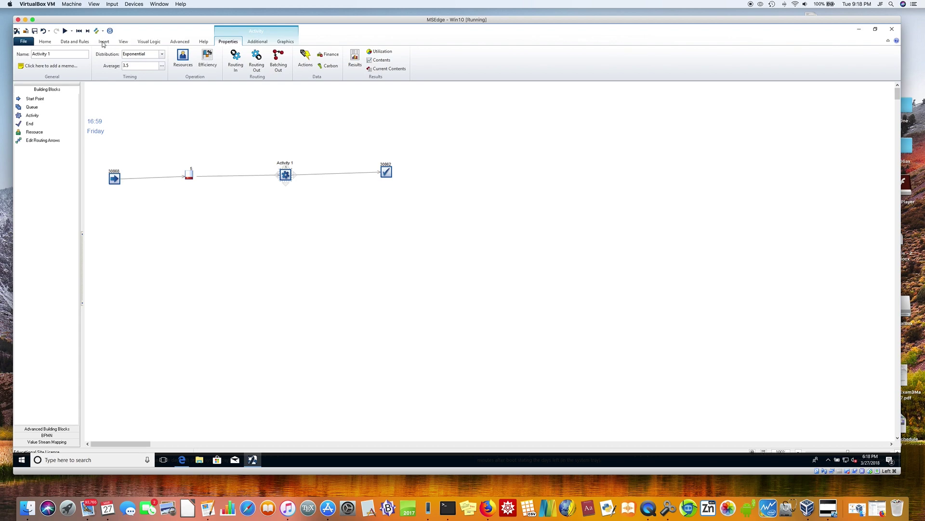
left_click(133, 65)
left_click(134, 65)
left_click(111, 106)
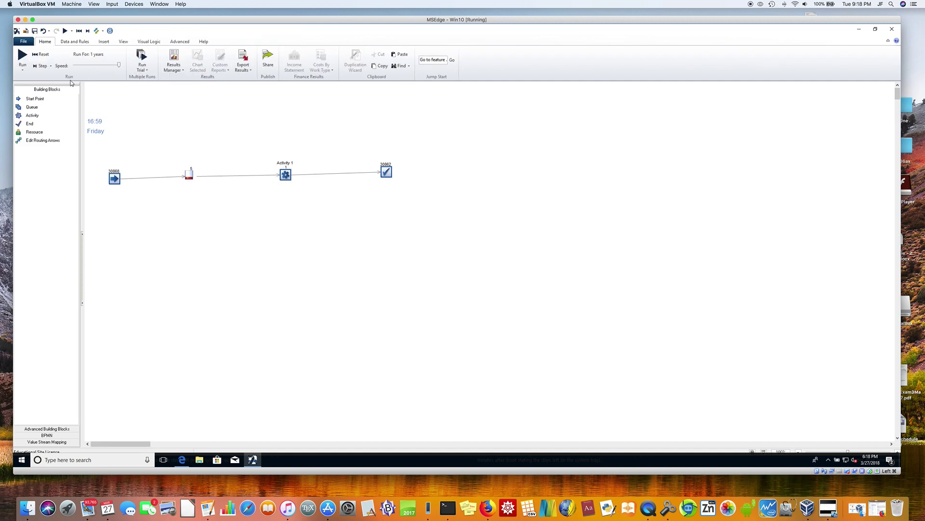
left_click(40, 55)
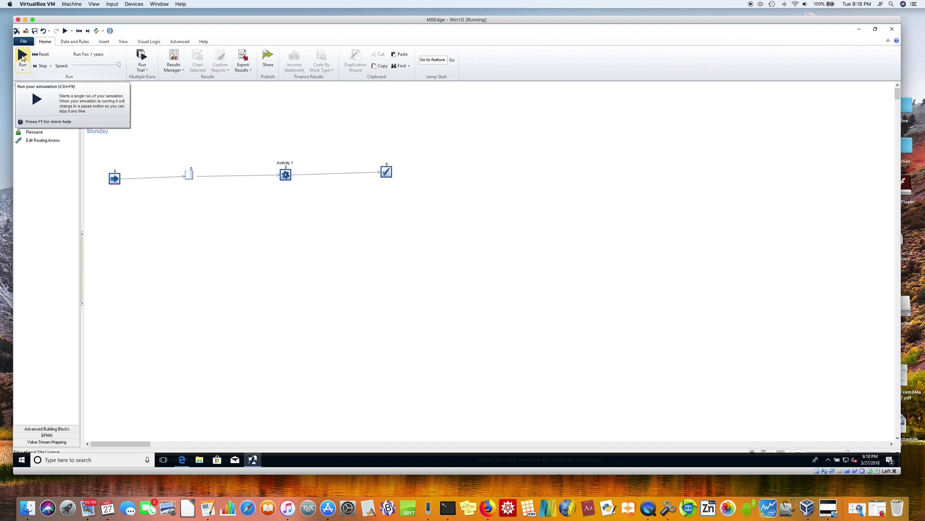
- Run the one-year simulation and check the queue's waiting times against the start point's and Activity 1's average times
left_click(21, 57)
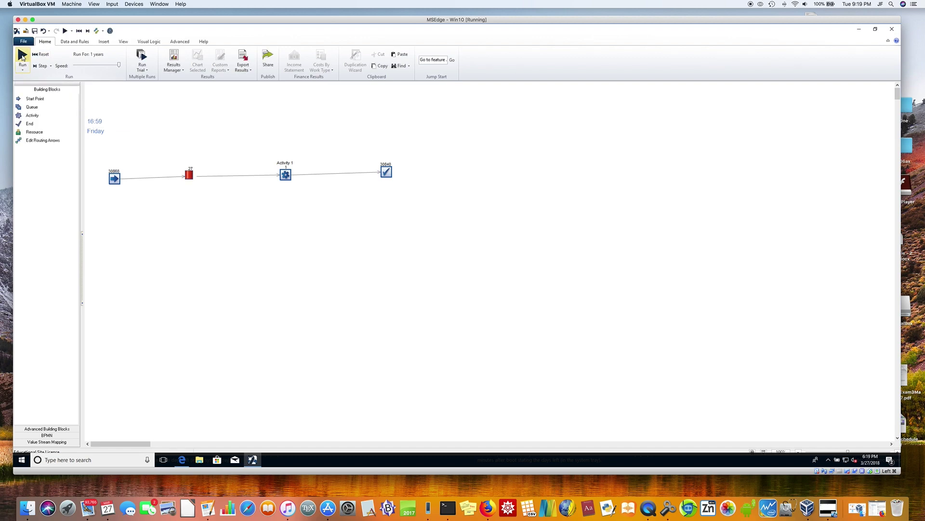
mouse_move(190, 176)
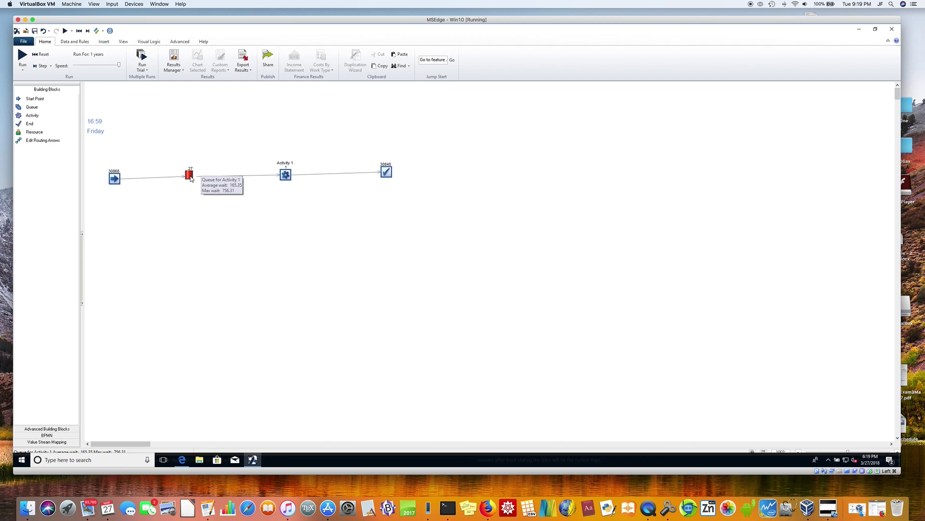
left_click(115, 179)
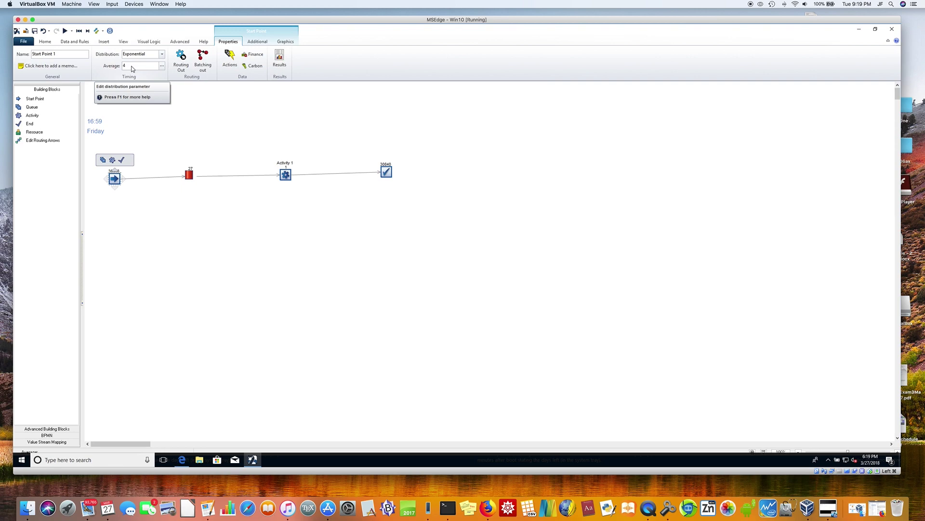
left_click(287, 176)
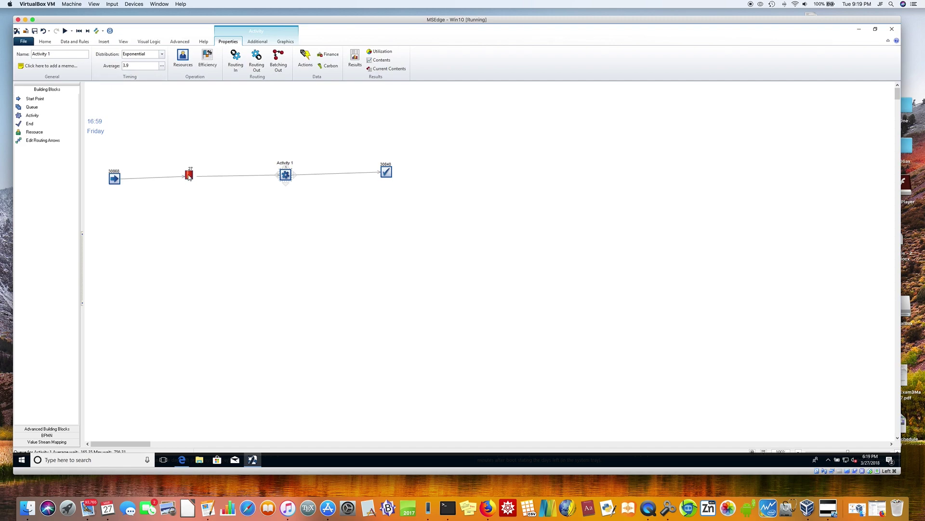
left_click(192, 187)
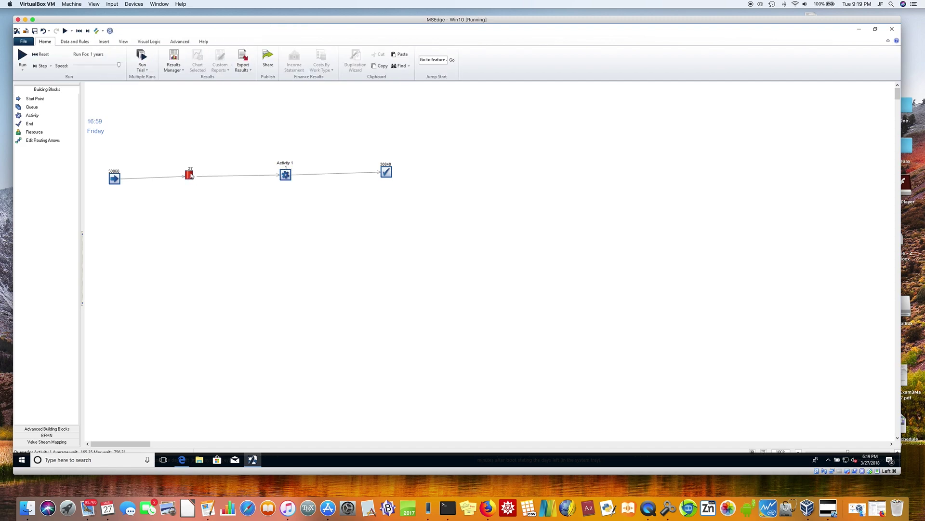
mouse_move(191, 176)
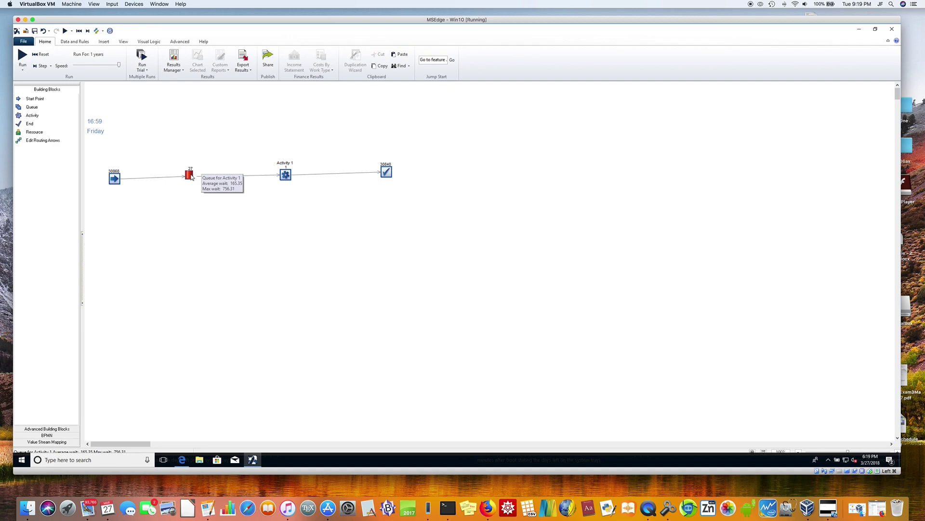
- Create one copy of Activity 1 directly below it with the Duplication Wizard and check the timing of both activities
left_click(287, 176)
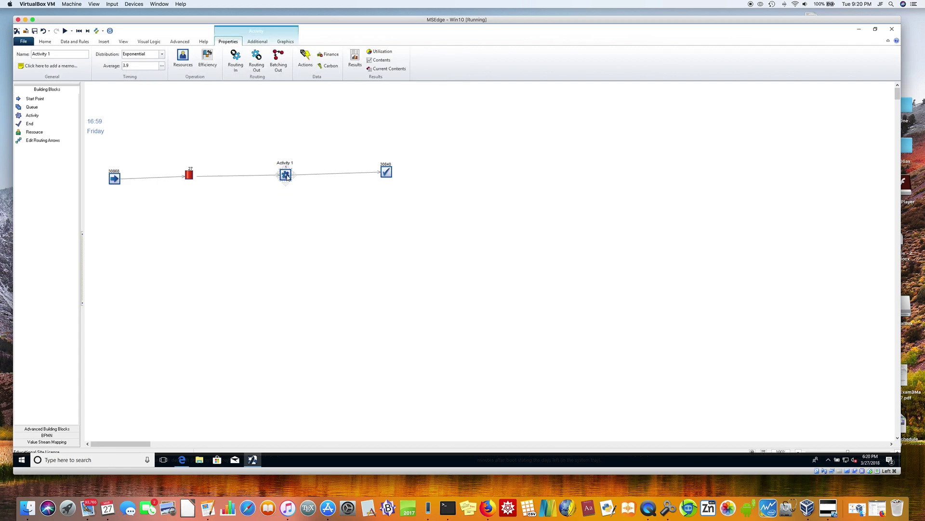
right_click(287, 177)
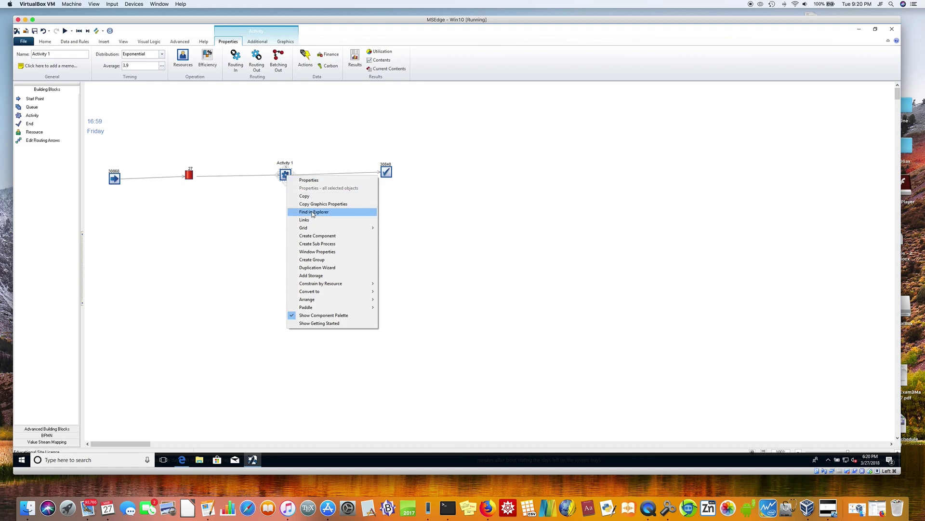
left_click(319, 268)
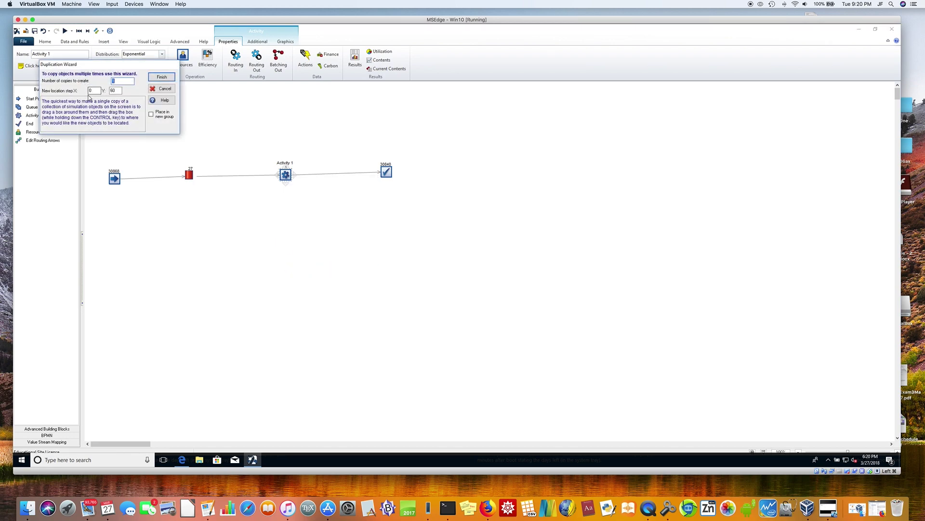
left_click(115, 91)
left_click(161, 76)
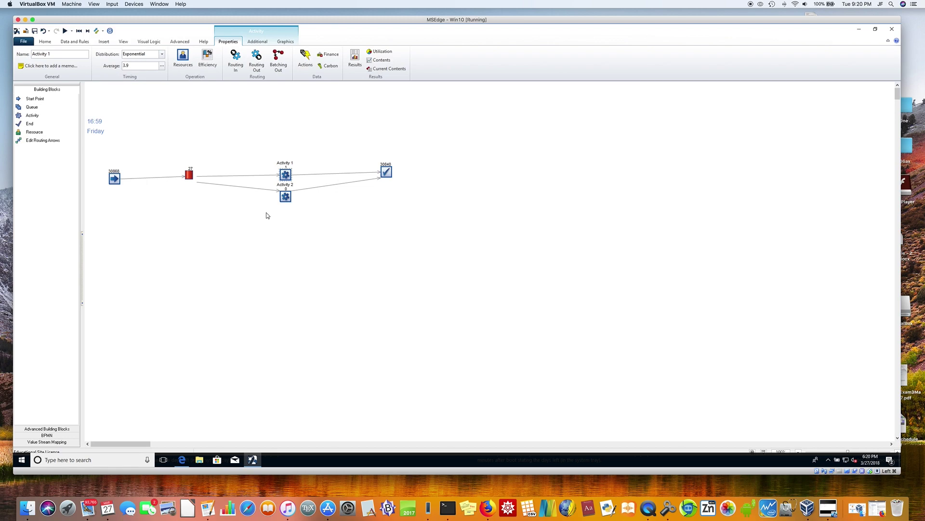
left_click(285, 213)
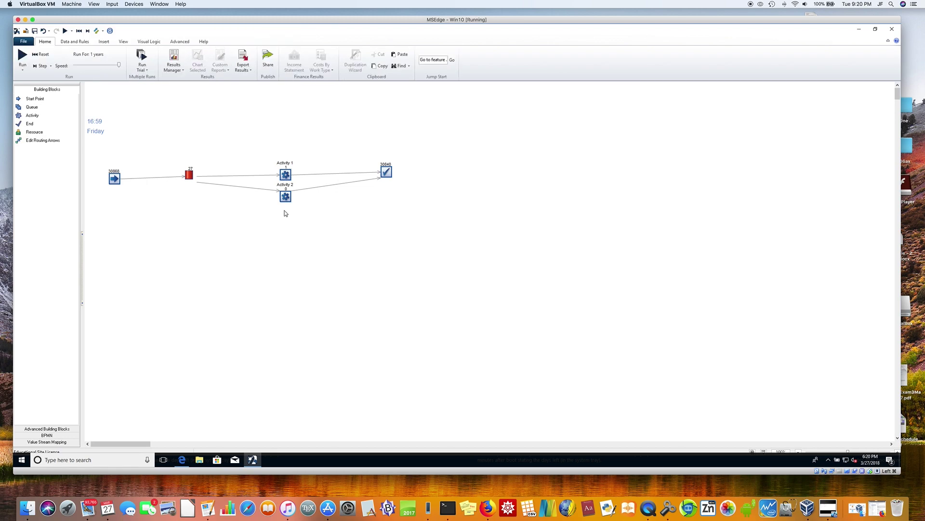
left_click(287, 197)
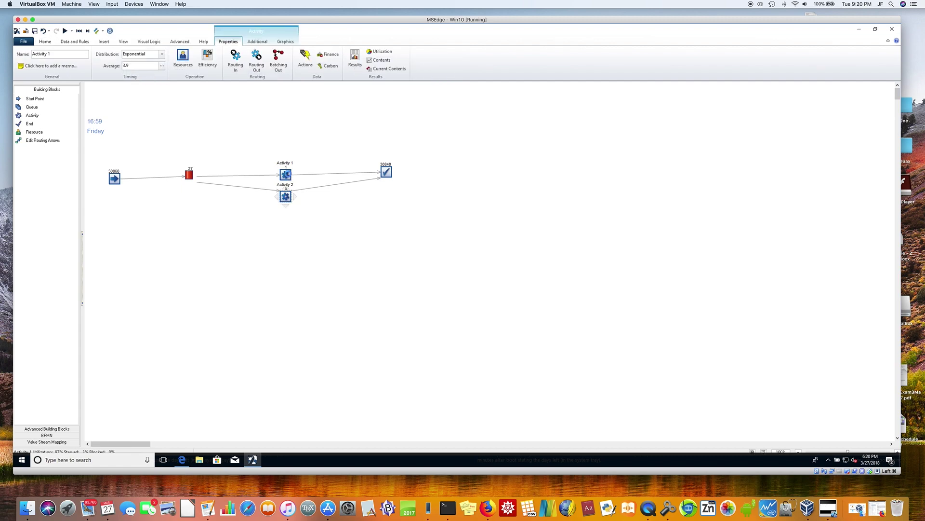
left_click(287, 175)
left_click(286, 196)
left_click(175, 125)
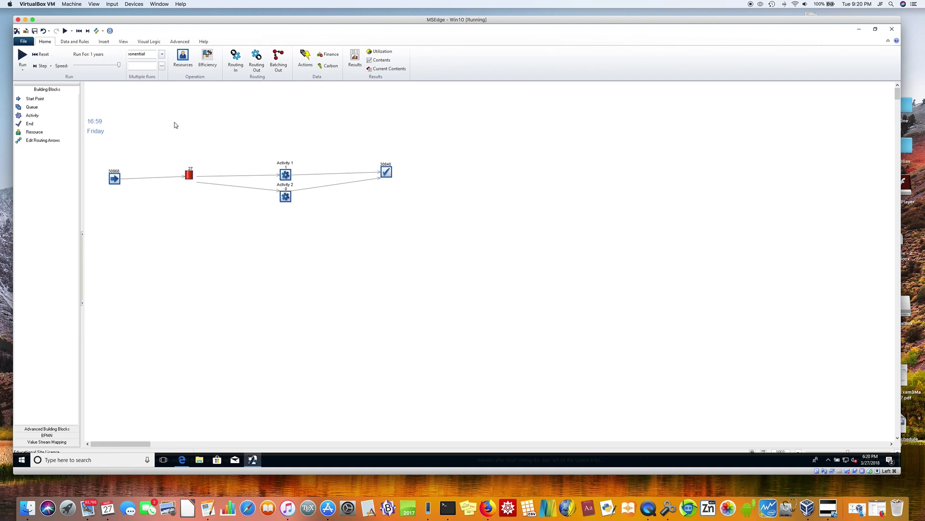
- Reset the simulation, run it for one year with both activities and check the shared queue's waiting times
left_click(43, 56)
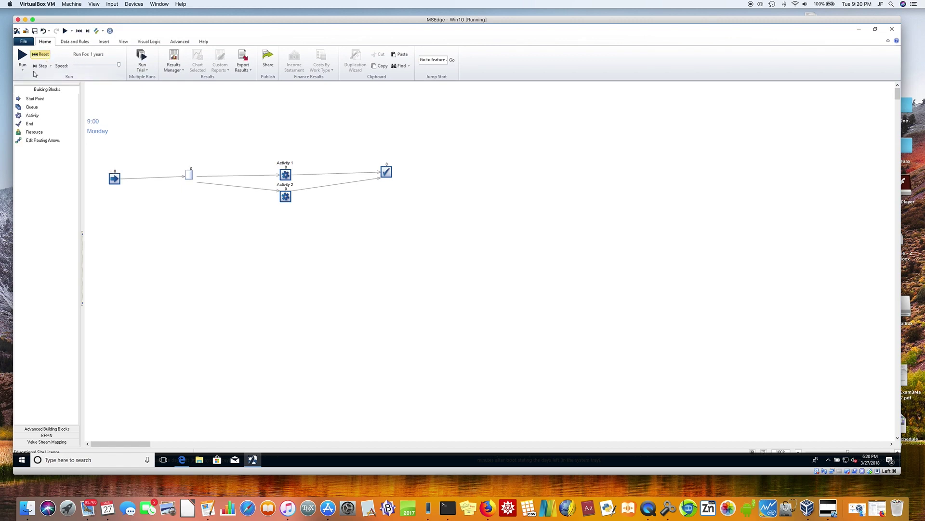
left_click(22, 56)
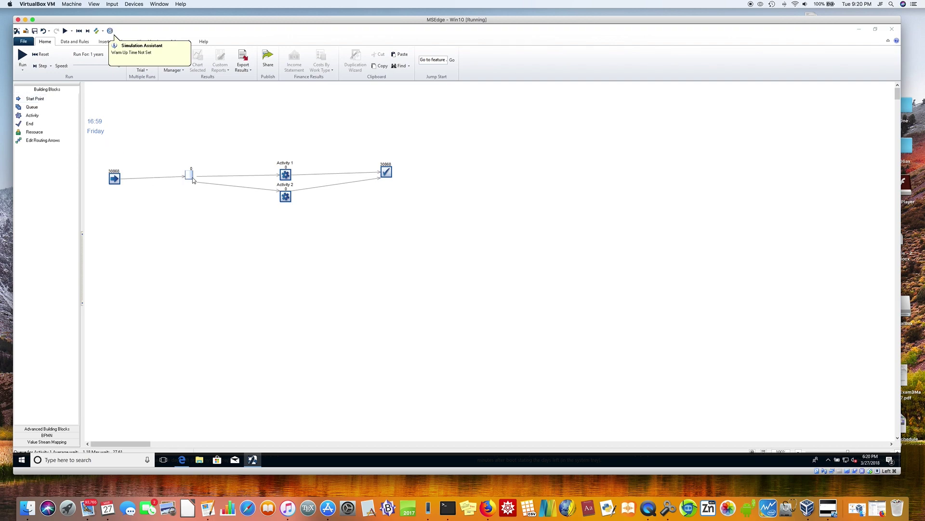
mouse_move(191, 176)
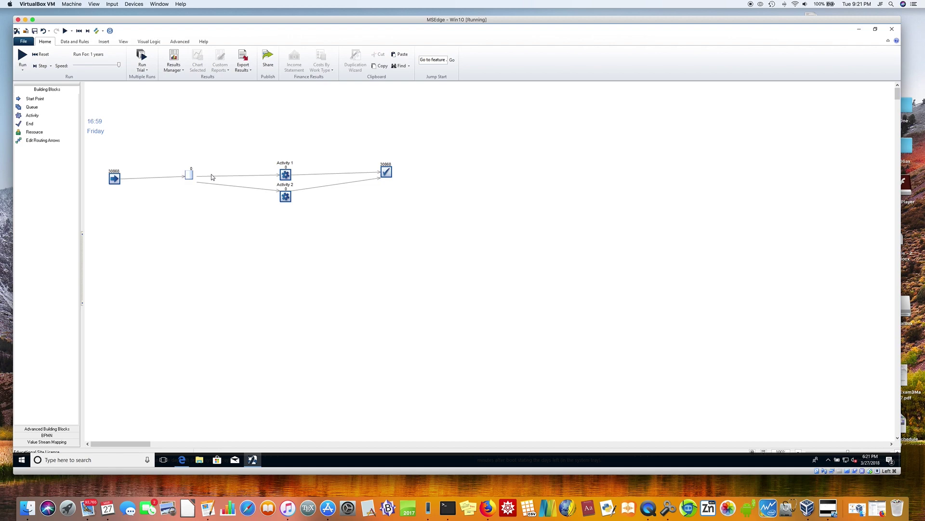
left_click(190, 176)
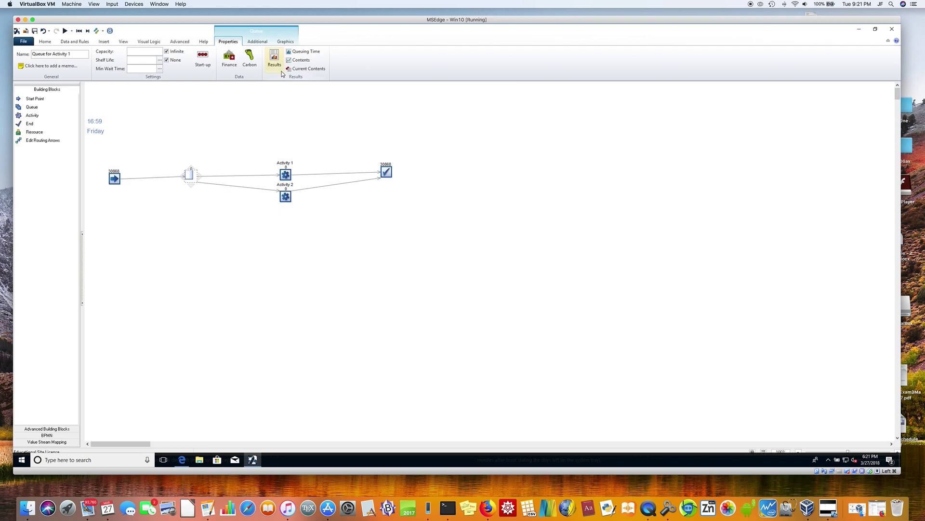
left_click(197, 194)
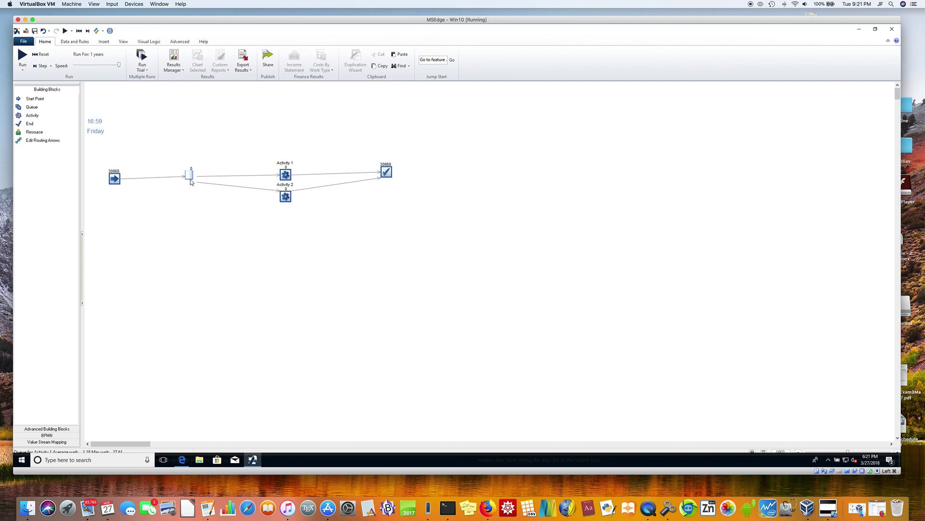
- Delete the start point, the queue, both activities and the end point to empty the model
left_click(116, 180)
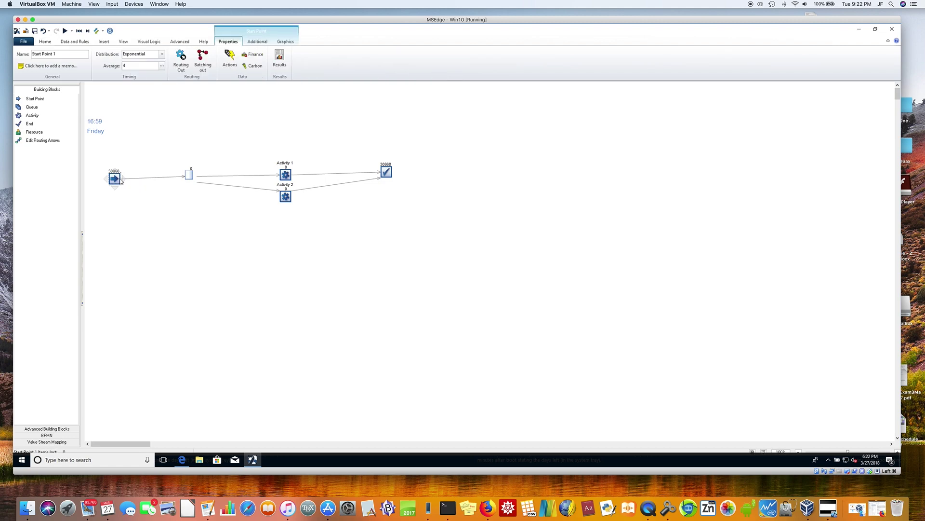
left_click(151, 179)
key("Delete")
left_click(189, 174)
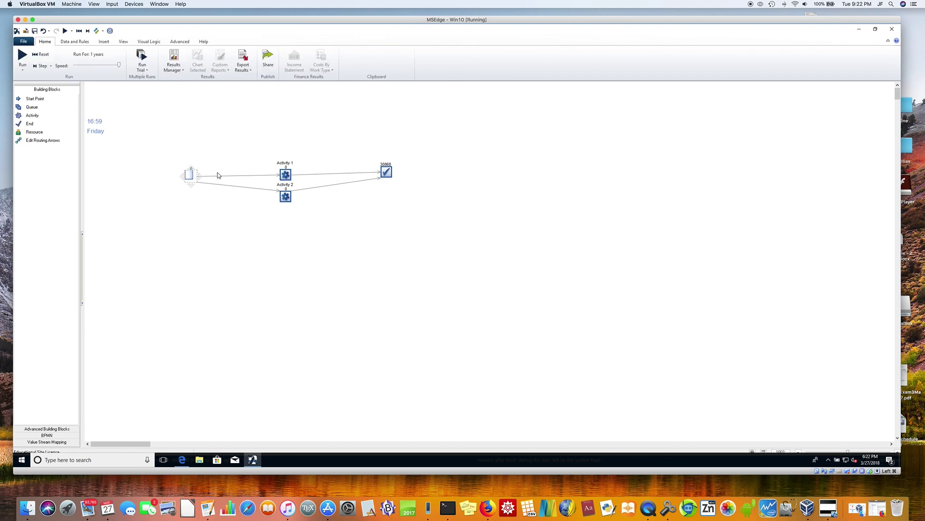
key("Delete")
left_click(284, 175)
key("Delete")
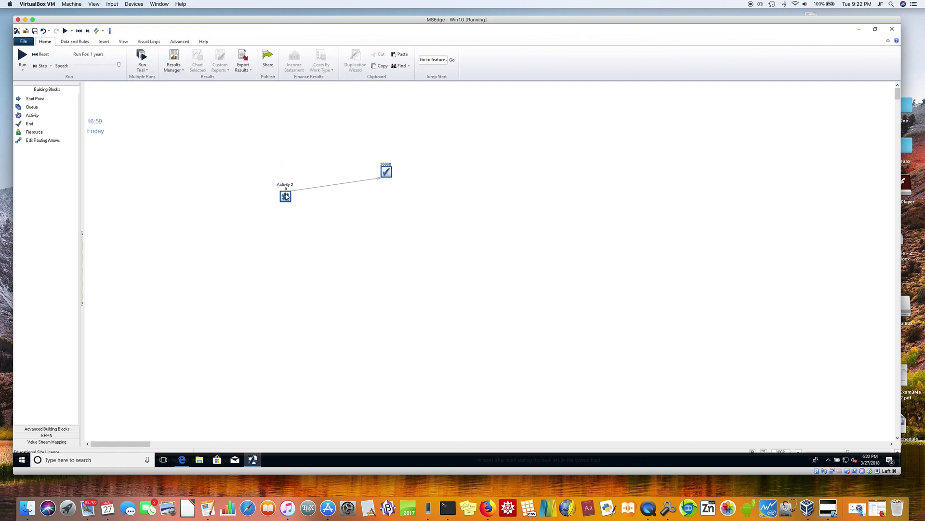
left_click(286, 196)
key("Delete")
left_click(385, 173)
key("Delete")
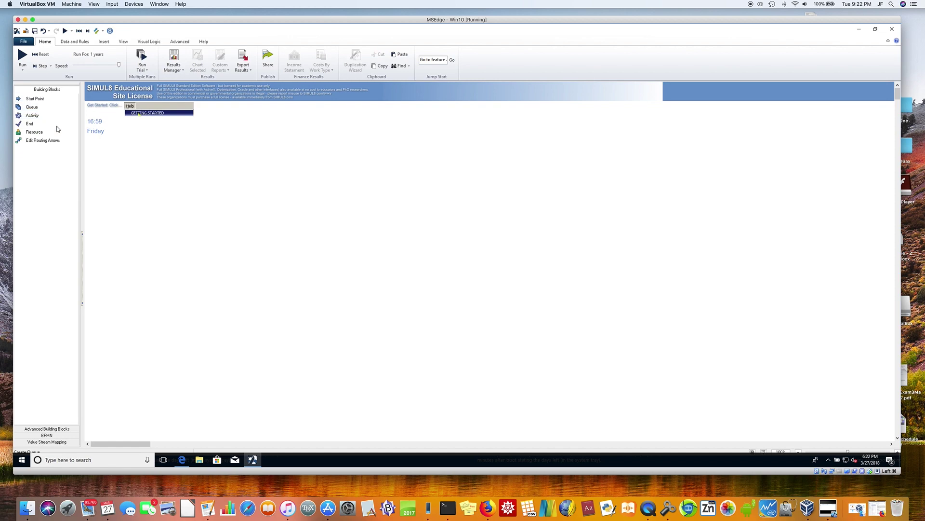
- Place a start point in the empty model and three queues stacked vertically beside it
left_click(111, 180)
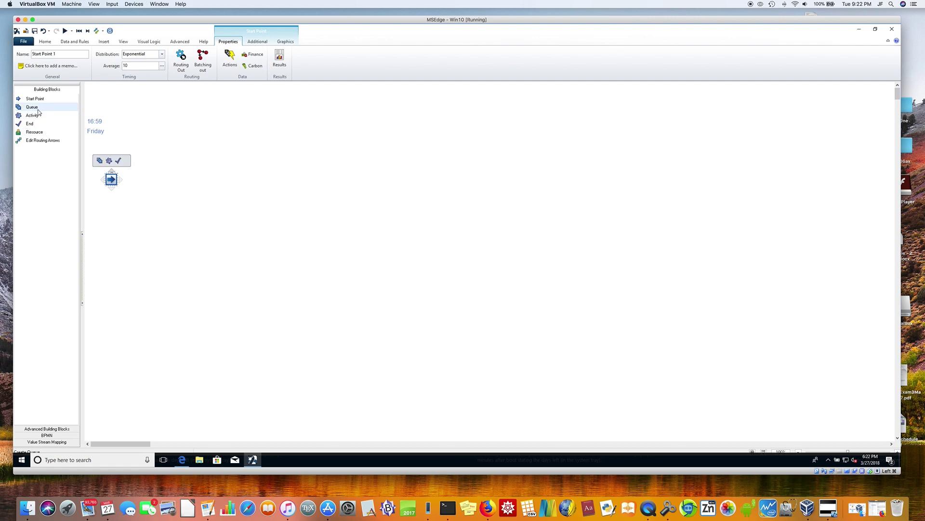
left_click(176, 151)
left_click(174, 175)
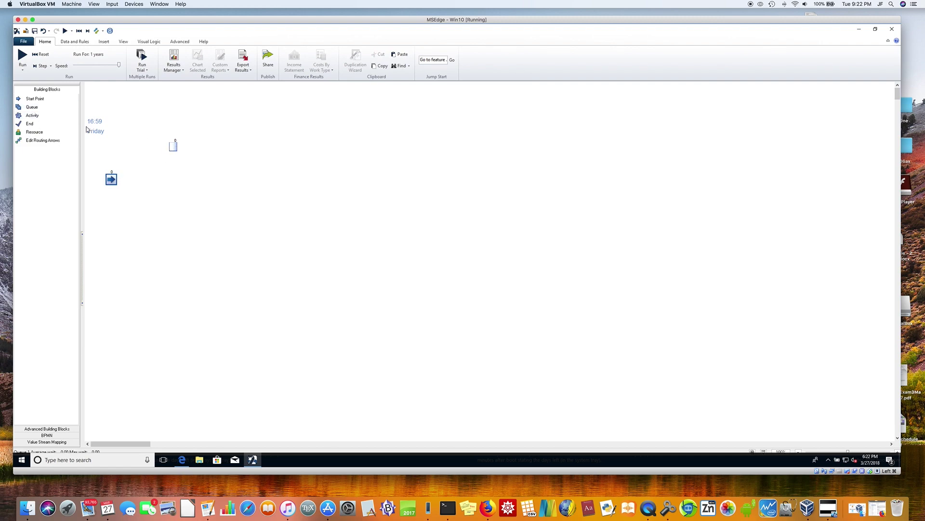
left_click(175, 182)
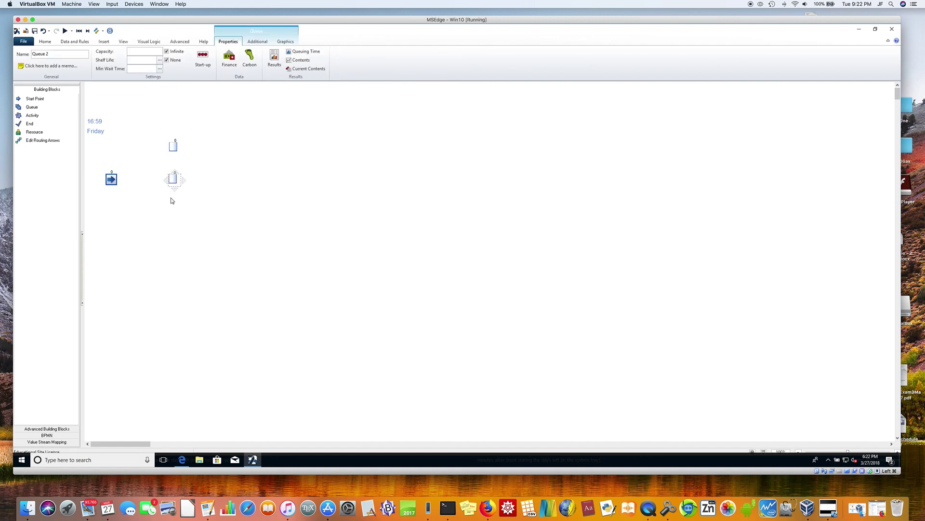
left_click(171, 200)
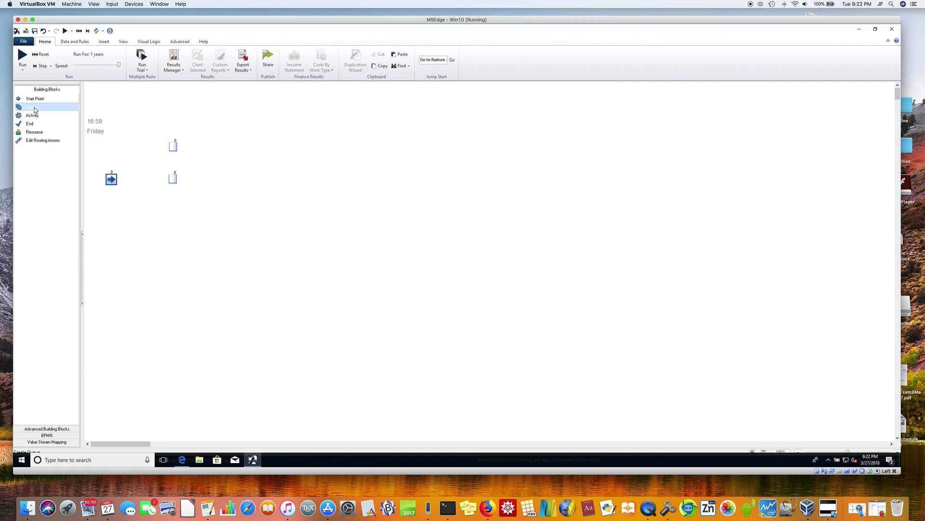
left_click(175, 217)
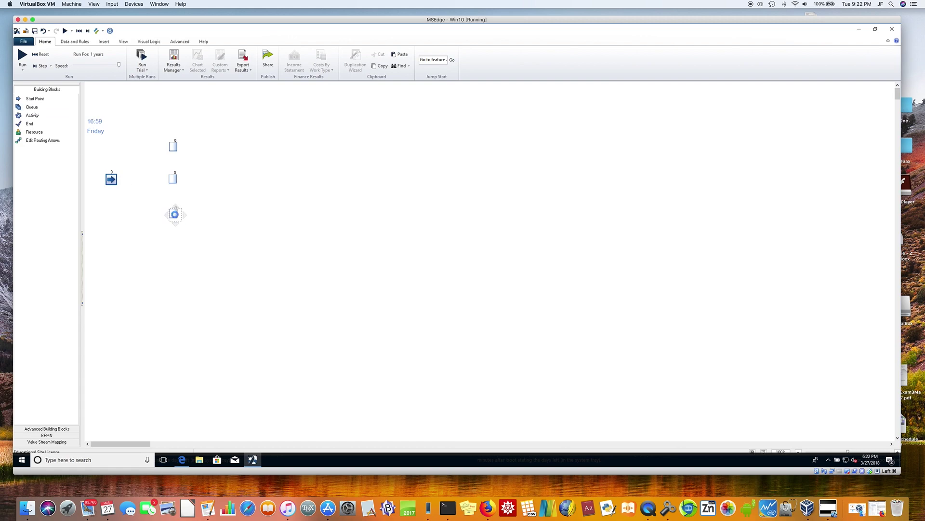
left_click(203, 203)
left_click(174, 148)
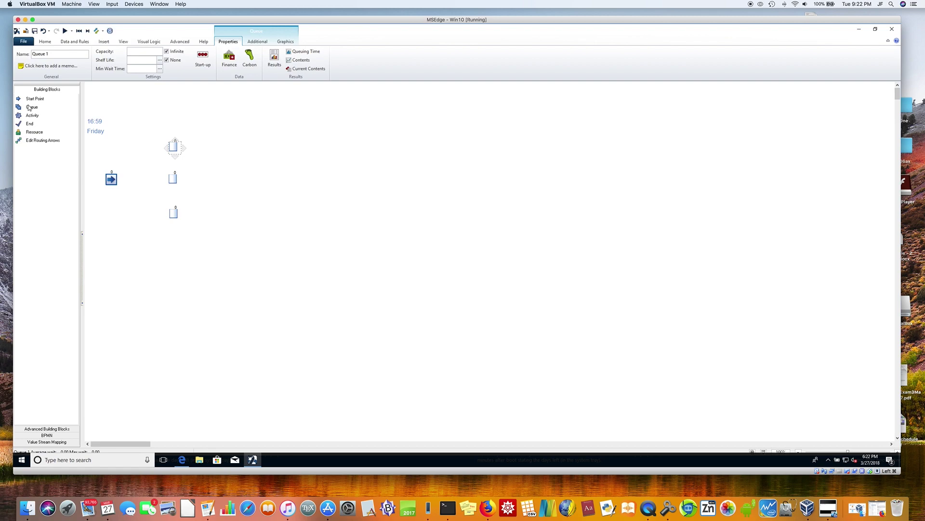
- Place three activities in a vertical column, one beside each queue
left_click(246, 146)
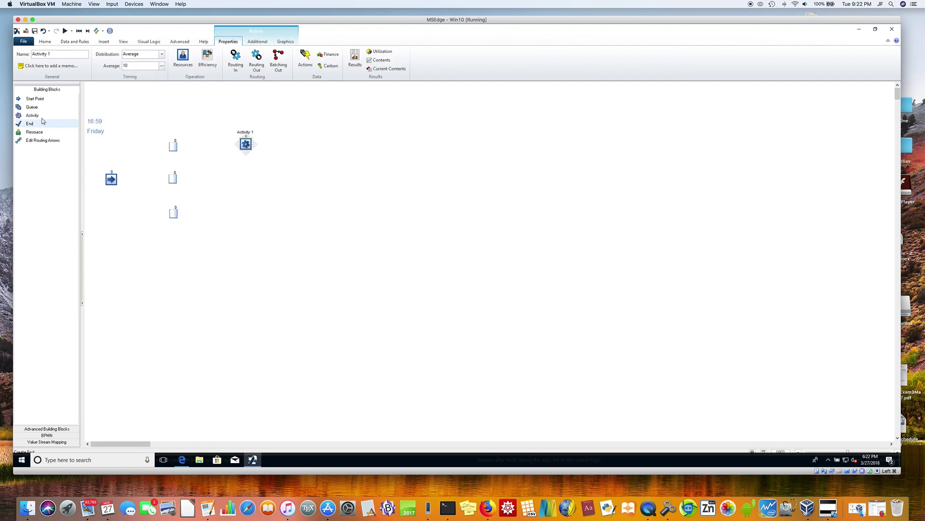
left_click(32, 115)
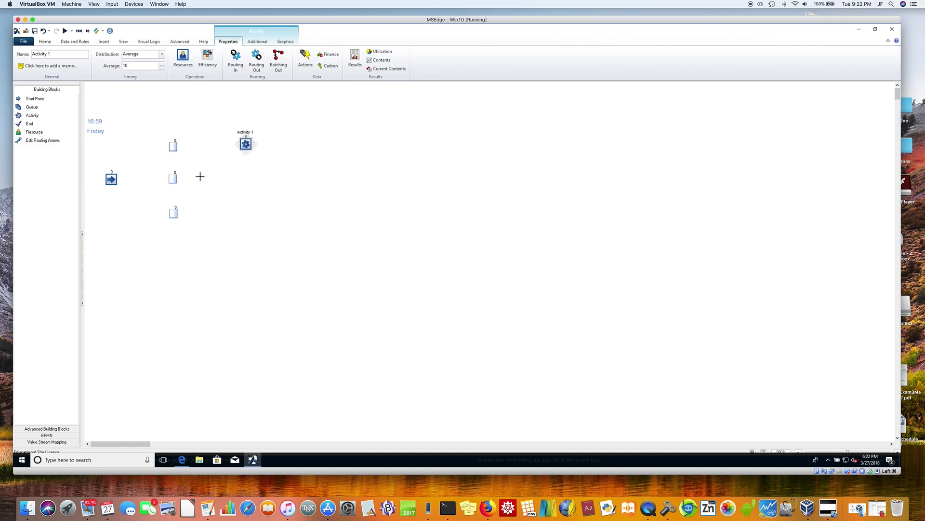
left_click(238, 180)
mouse_move(237, 182)
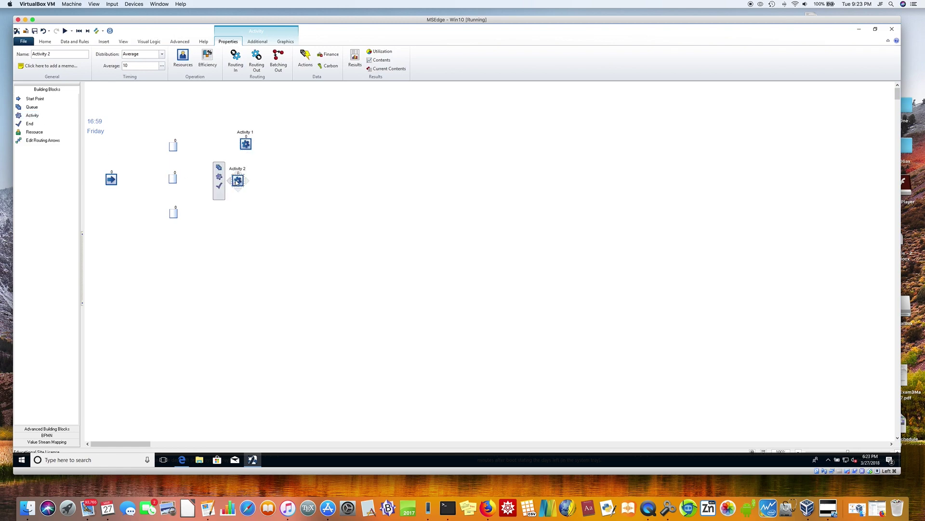
key("Delete")
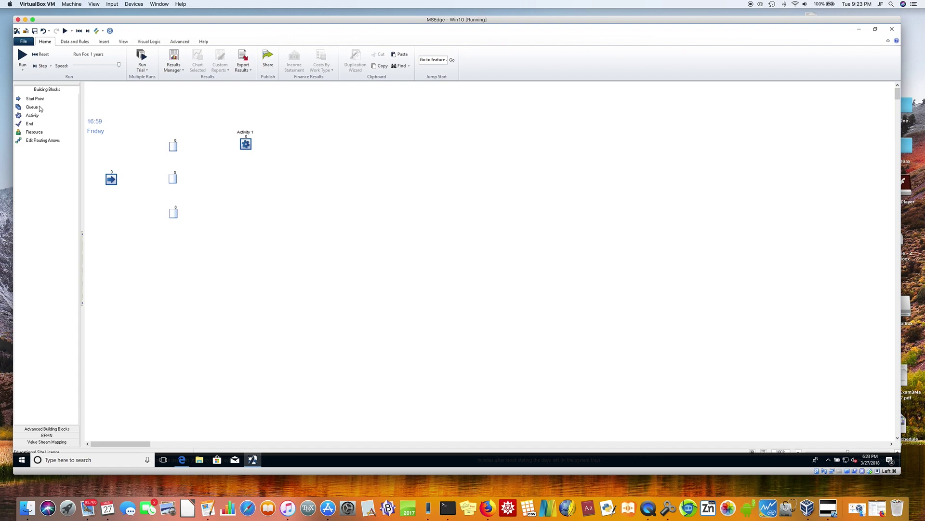
left_click(244, 176)
left_click(246, 209)
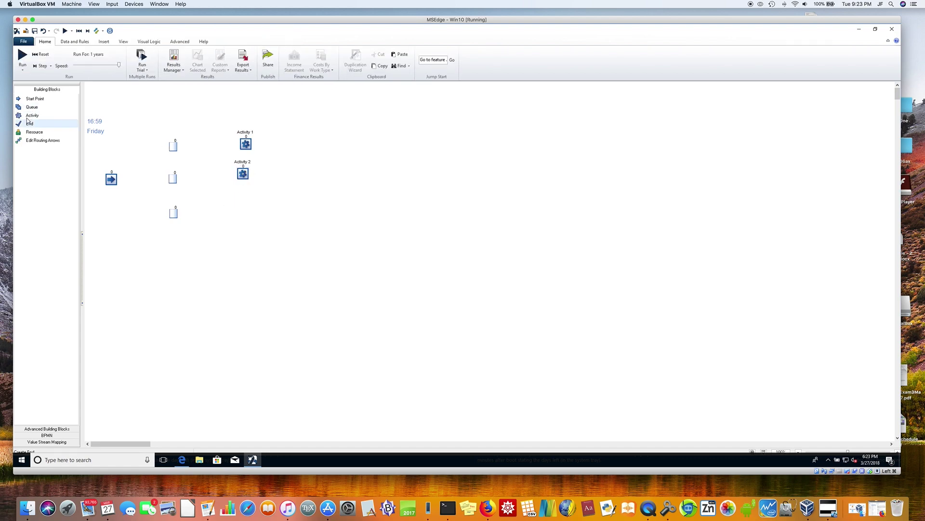
left_click(242, 211)
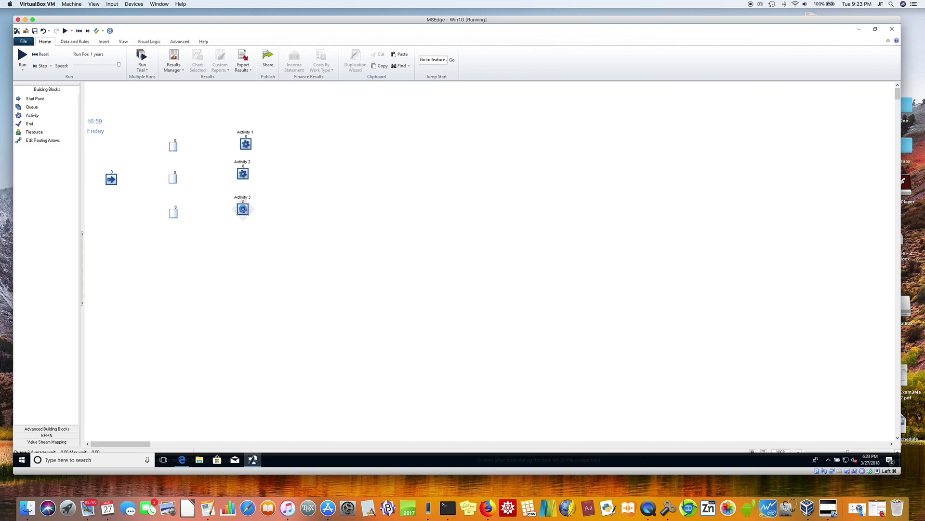
left_click(278, 205)
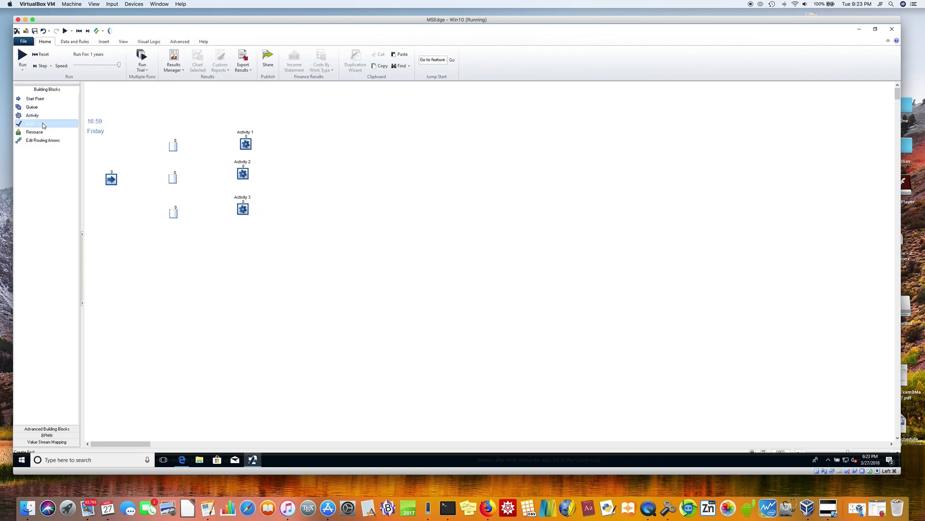
- Place an end point beyond the column of activities and route Activity 1 to it
left_click(332, 171)
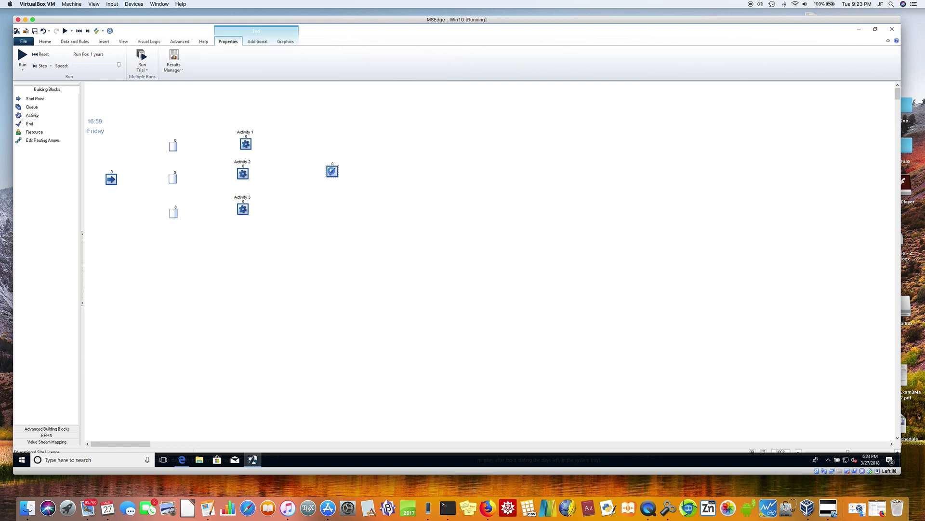
left_click(300, 164)
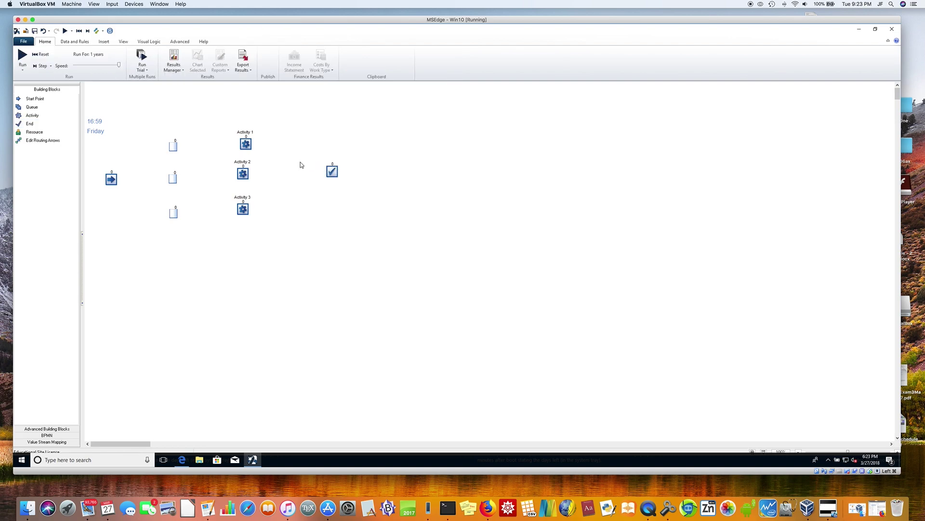
left_click(246, 143)
mouse_move(256, 146)
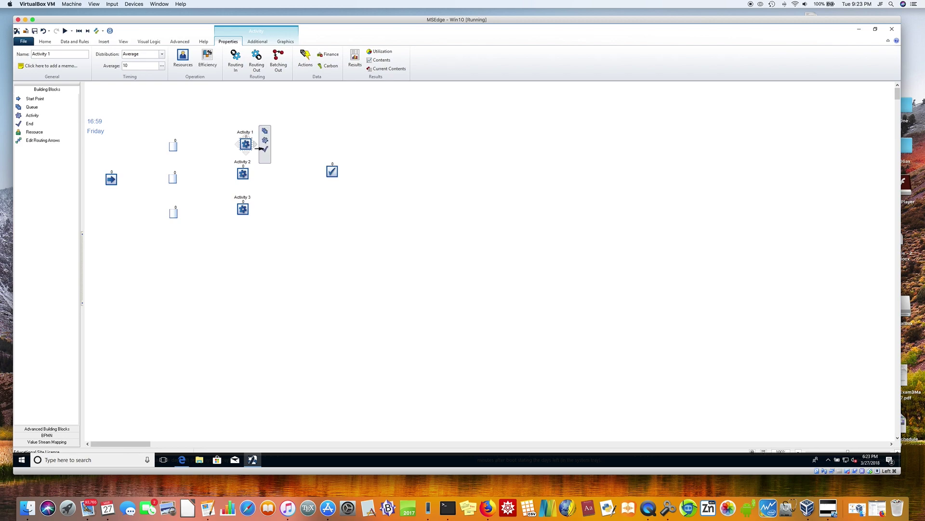
left_click_drag(260, 149, 333, 173)
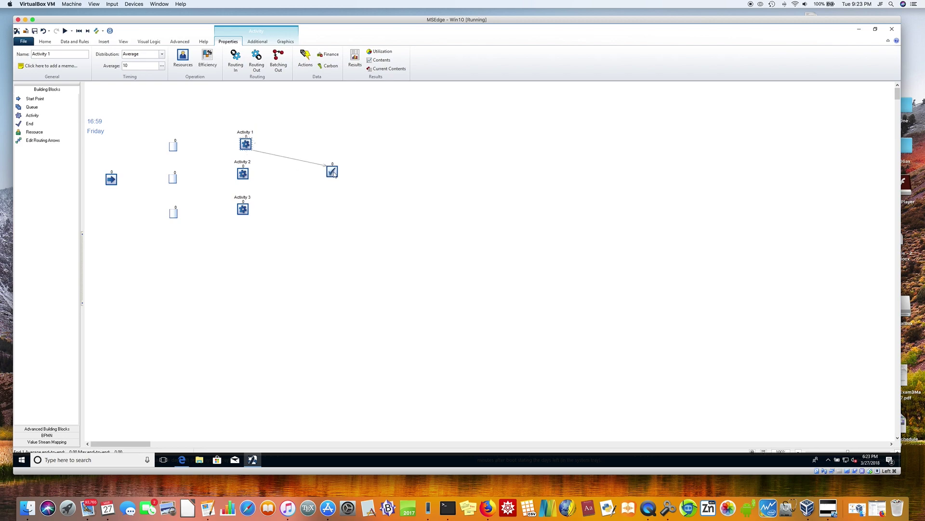
- Route Activity 2 and Activity 3 to the end point, keeping Activity 2 in the column between the other activities
left_click(240, 176)
left_click(291, 173)
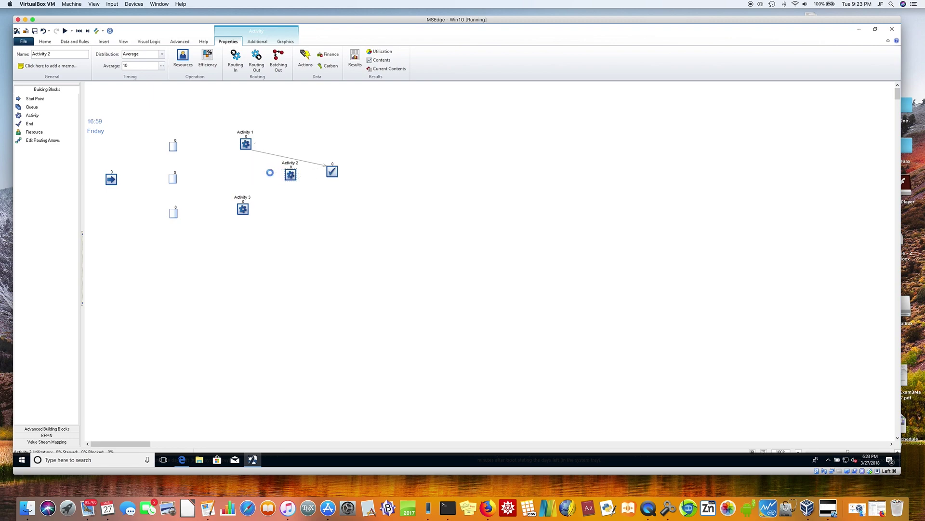
left_click_drag(270, 173, 249, 176)
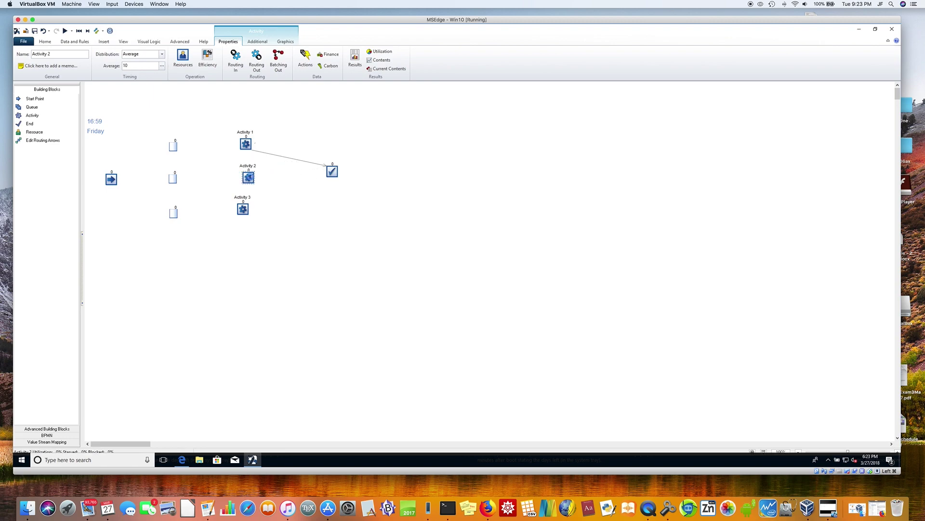
mouse_move(259, 181)
left_click_drag(260, 177, 331, 172)
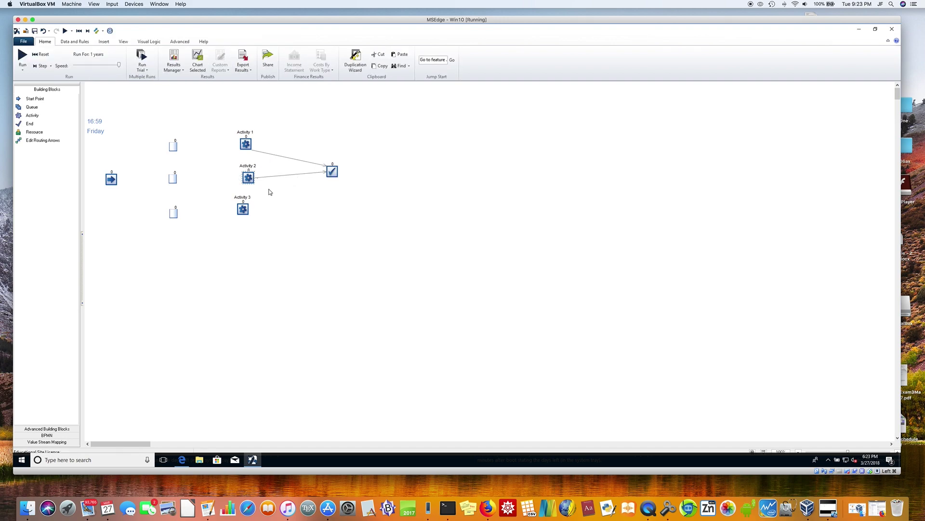
left_click(245, 210)
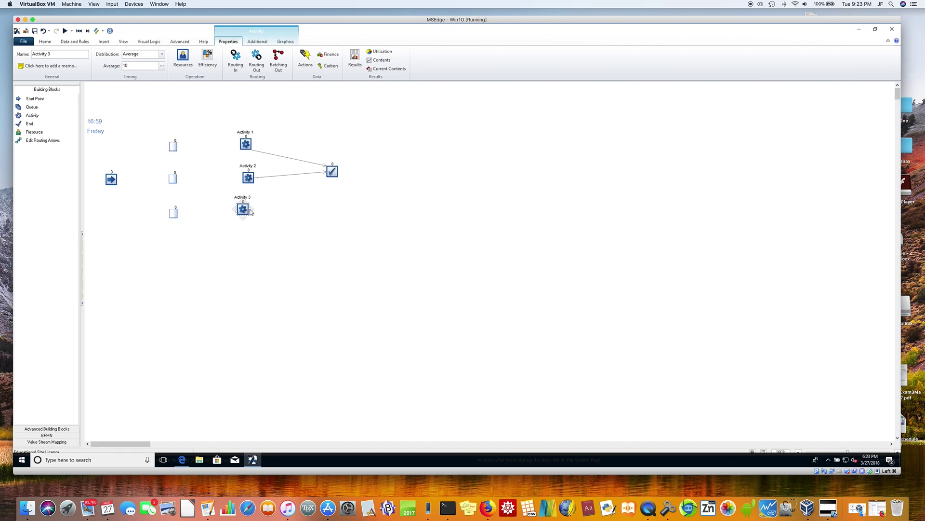
mouse_move(253, 212)
left_click_drag(249, 208, 332, 175)
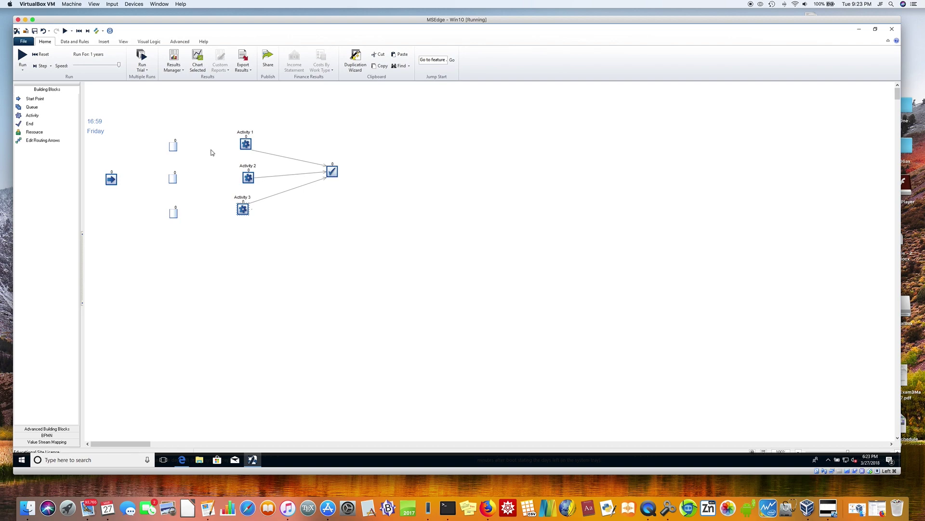
- Route each of the three queues to the activity beside it: Queue 1 to Activity 1, Queue 2 to Activity 2, Queue 3 to Activity 3
left_click(174, 146)
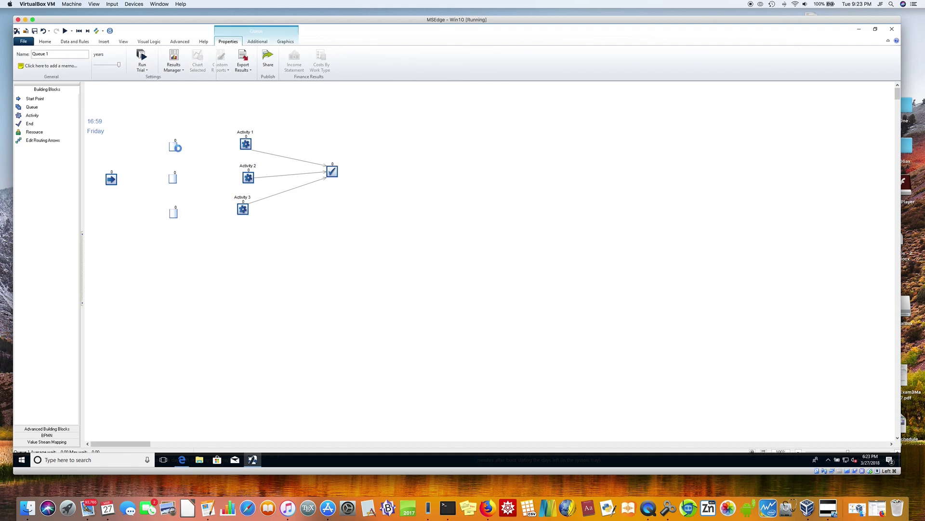
mouse_move(186, 152)
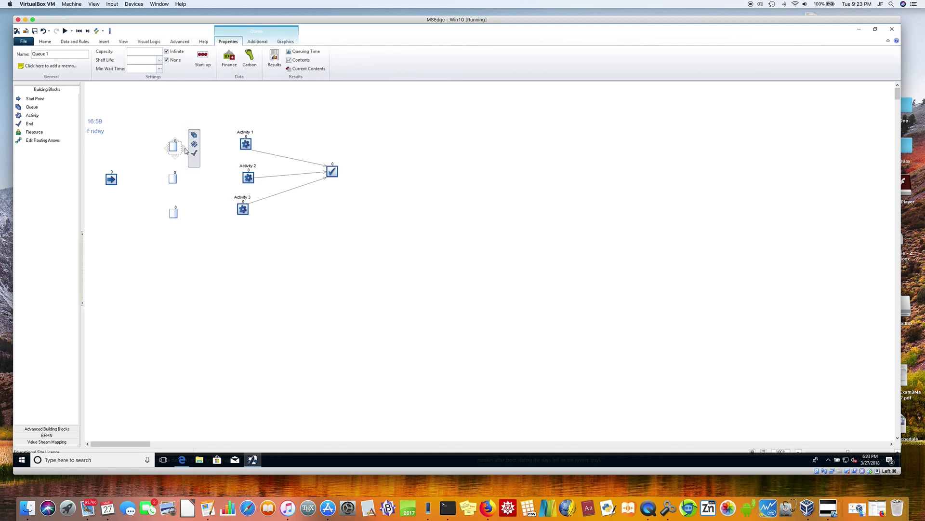
left_click_drag(186, 152, 243, 143)
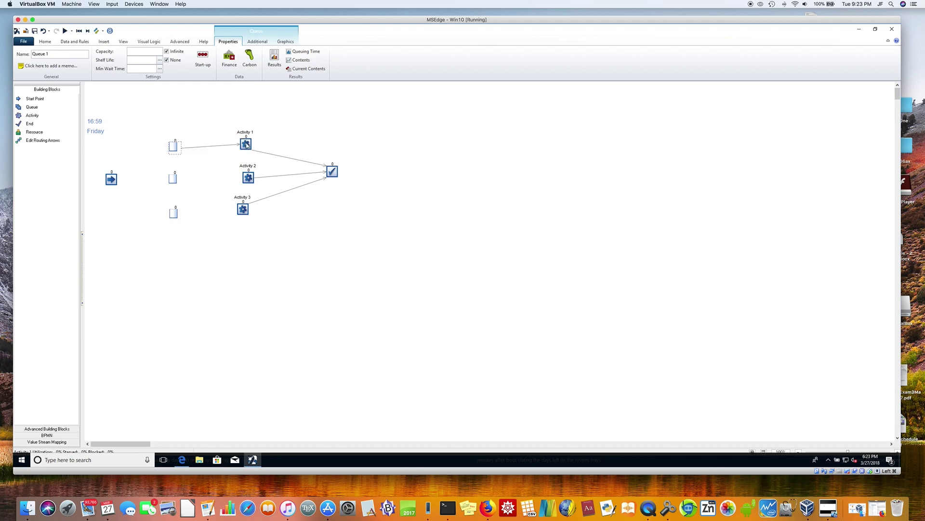
left_click(175, 180)
mouse_move(184, 183)
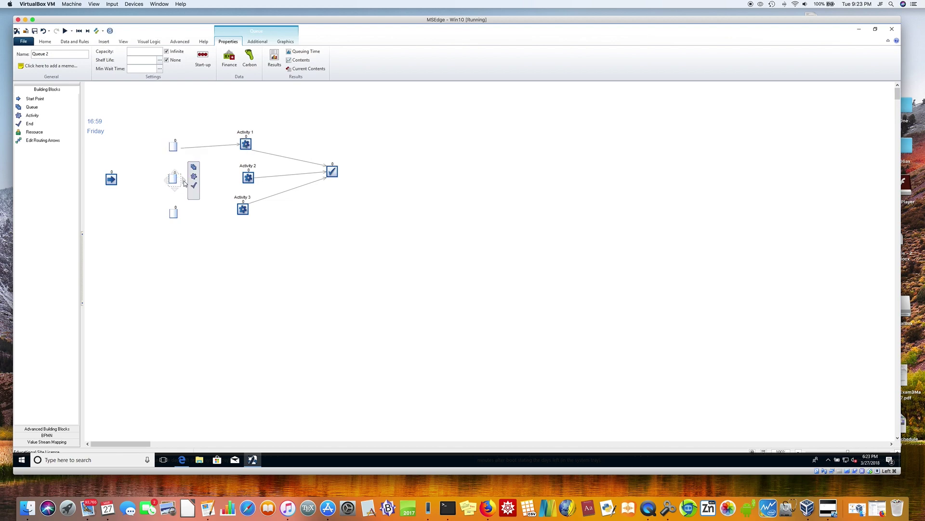
left_click_drag(184, 183, 247, 178)
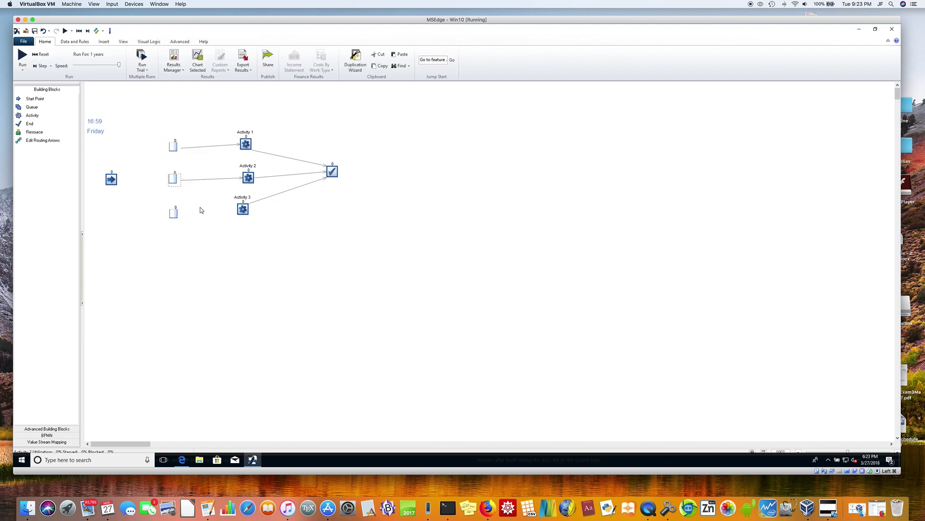
left_click(175, 214)
mouse_move(181, 219)
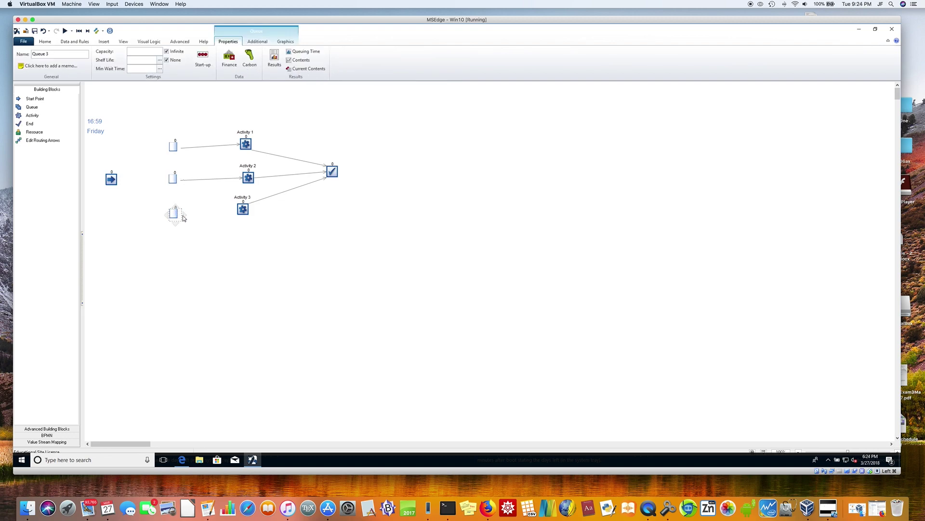
left_click_drag(183, 214, 244, 210)
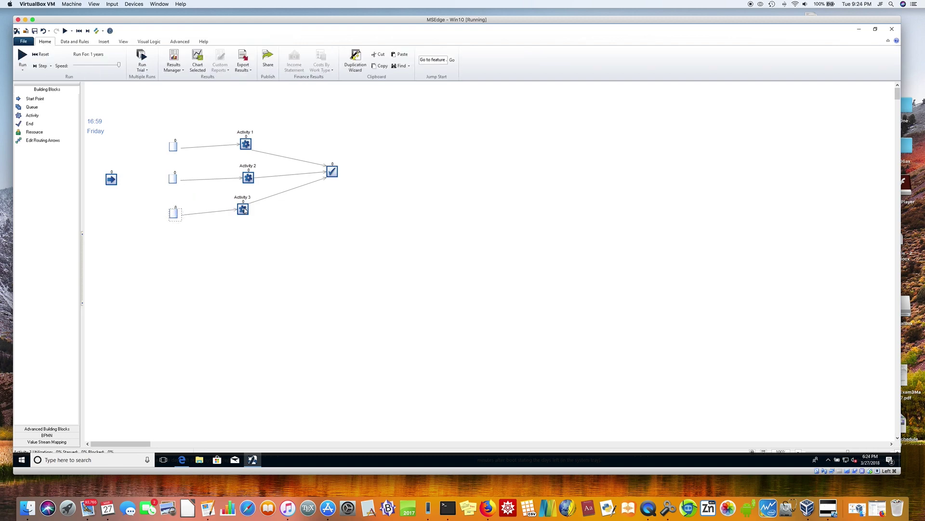
- Route the start point to all three queues
left_click(114, 180)
mouse_move(121, 181)
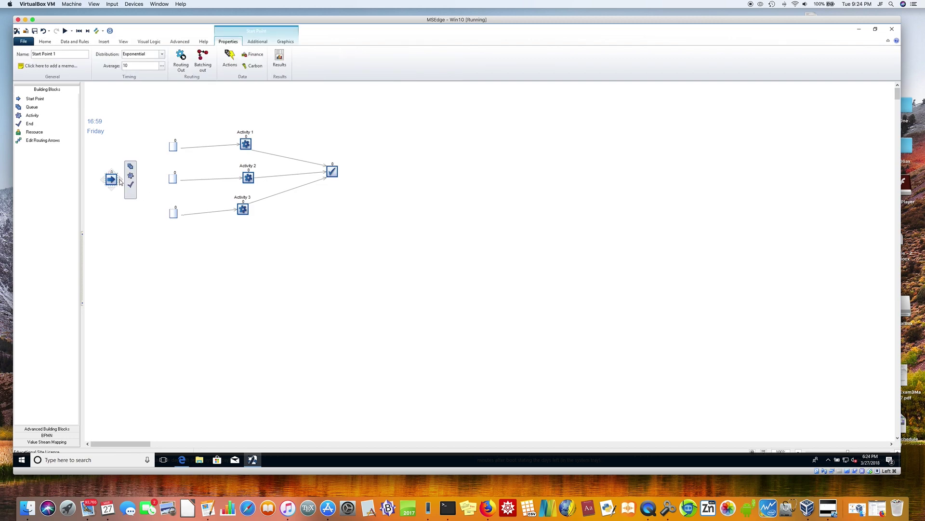
left_click_drag(153, 159, 172, 147)
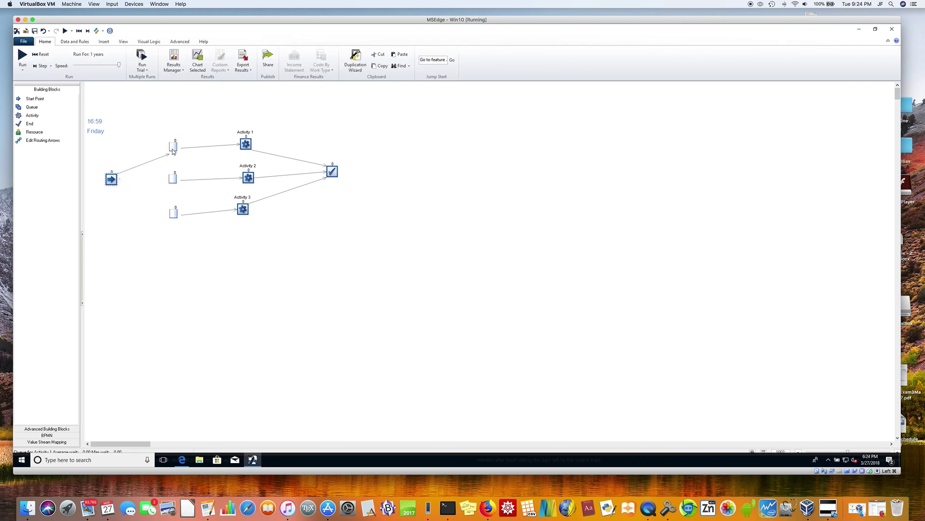
left_click(112, 180)
mouse_move(121, 182)
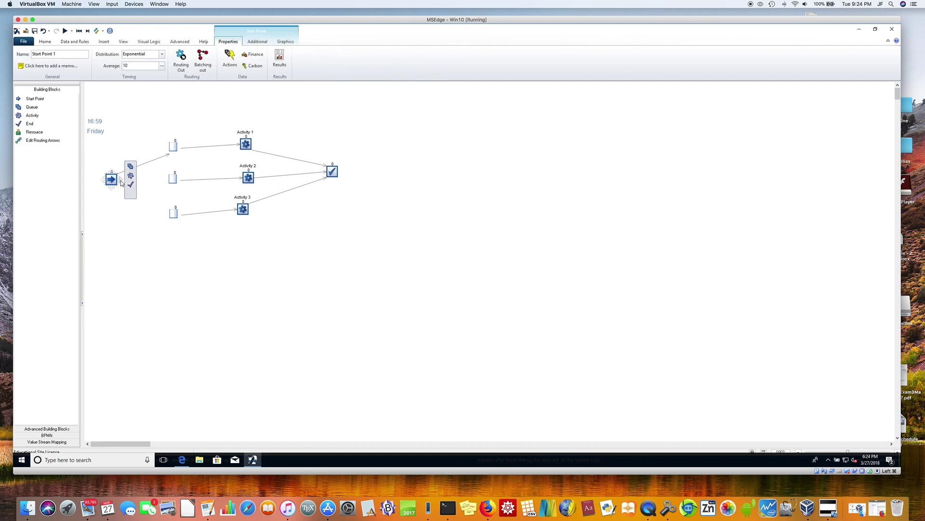
left_click_drag(133, 175, 172, 178)
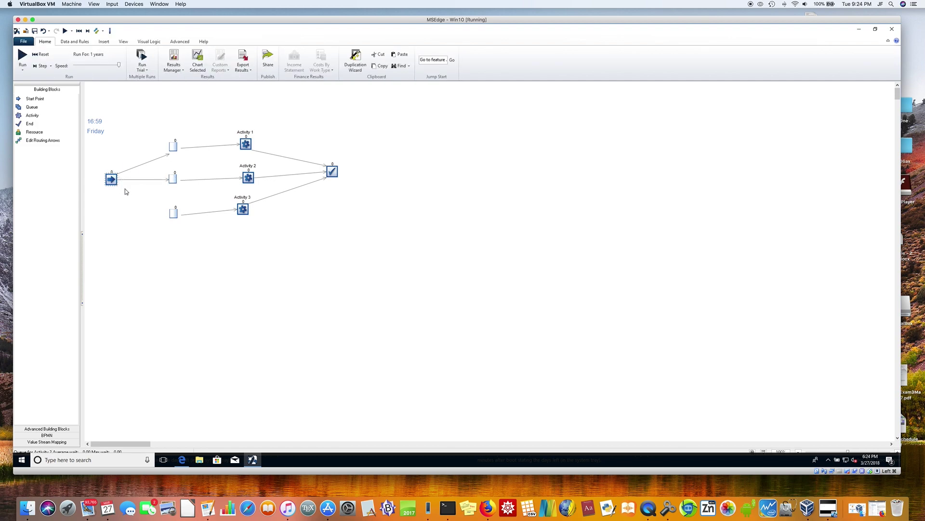
left_click(109, 183)
mouse_move(114, 190)
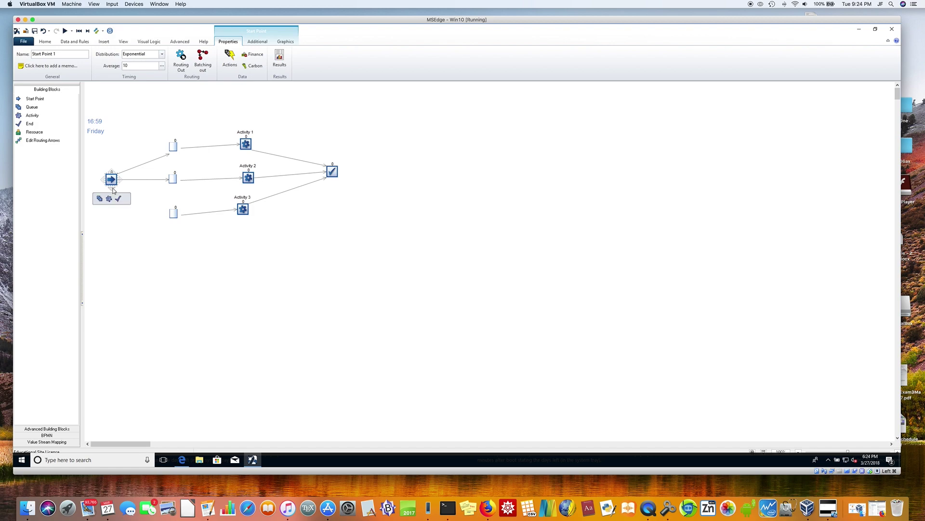
left_click_drag(115, 189, 174, 214)
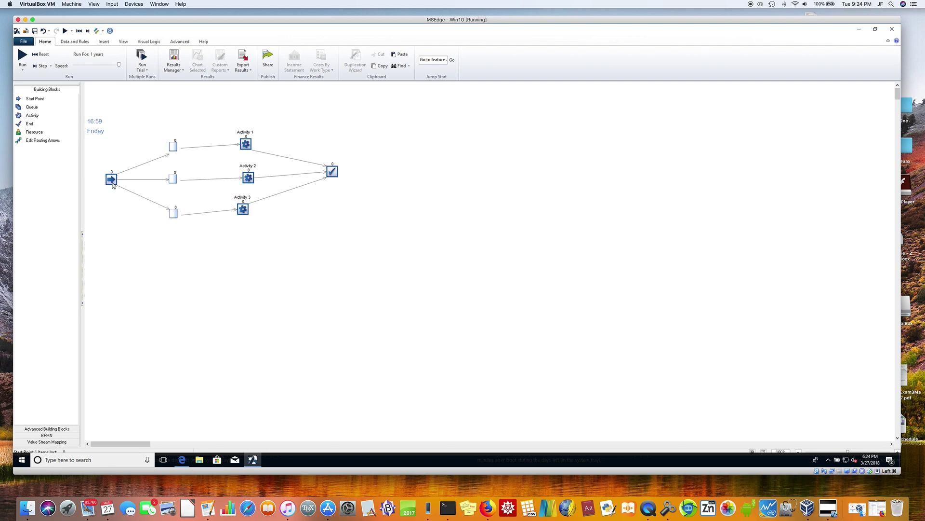
- Set the start point's routing-out discipline to Uniform across the three queues
left_click(111, 180)
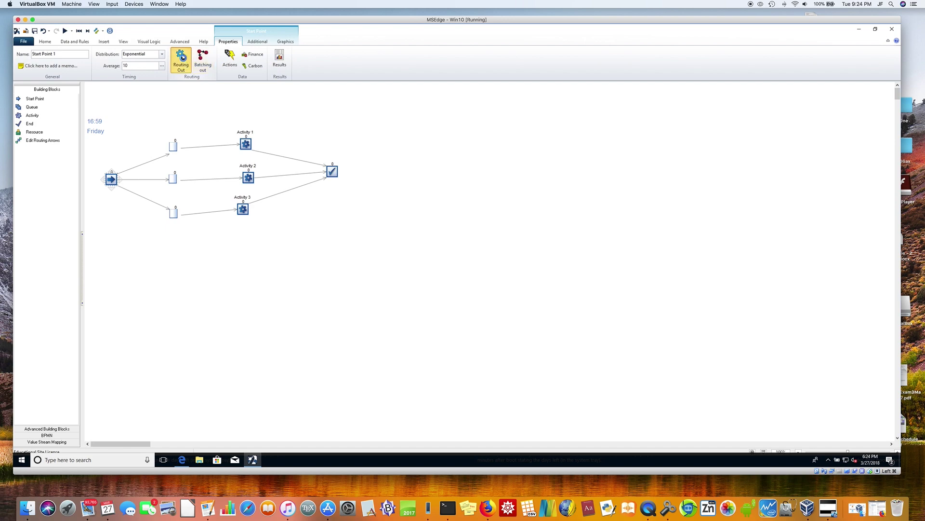
left_click(183, 57)
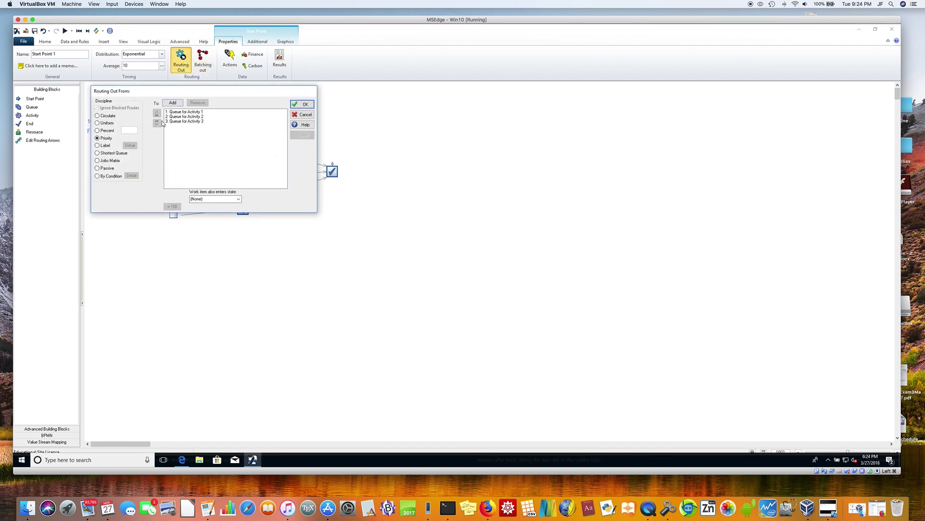
left_click(97, 123)
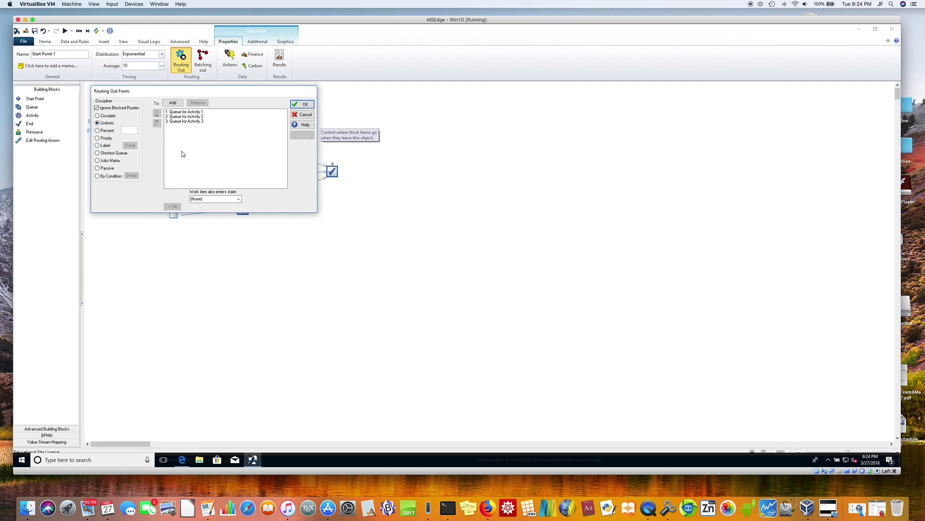
left_click(303, 104)
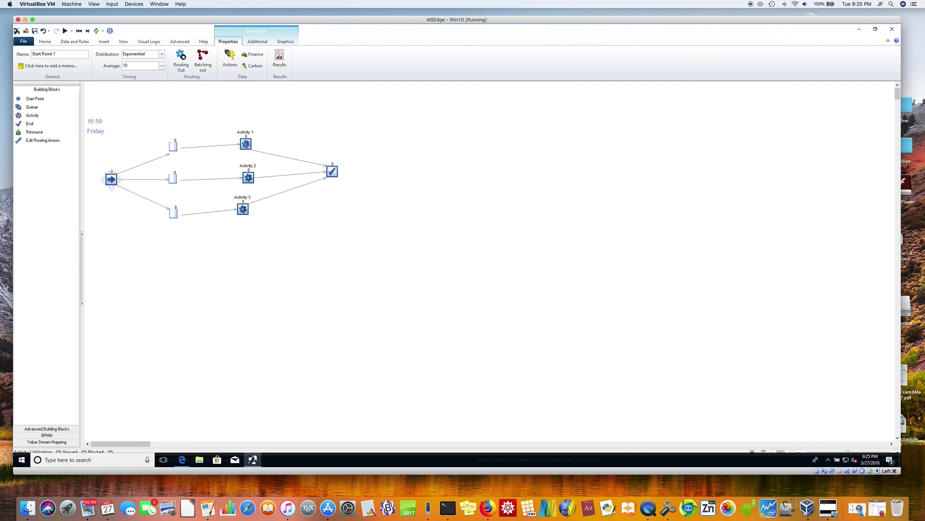
- Set the timing distribution of Activity 1, Activity 2 and Activity 3 to Exponential
left_click(246, 147)
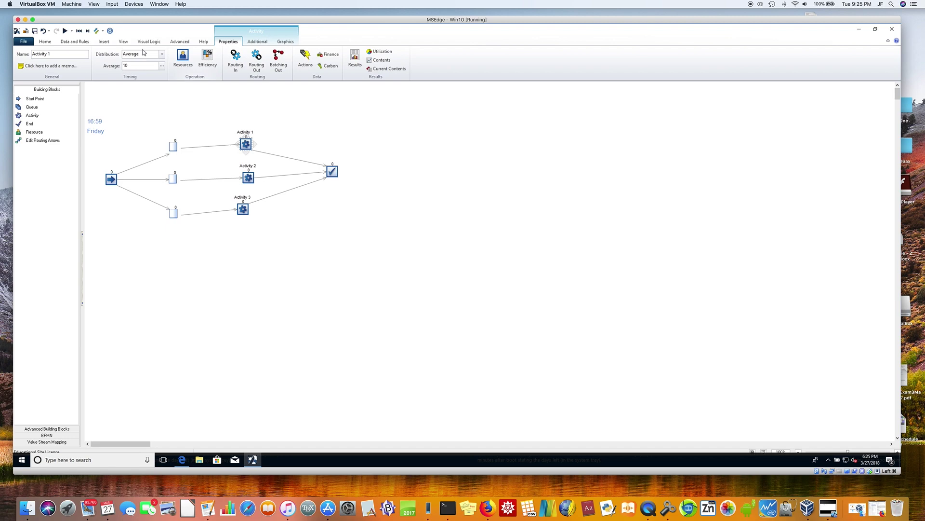
left_click(163, 55)
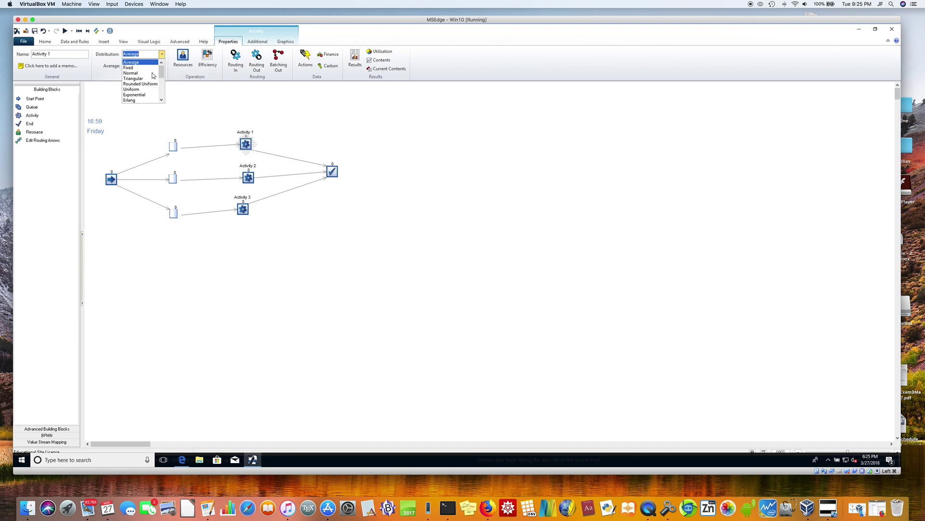
left_click(148, 95)
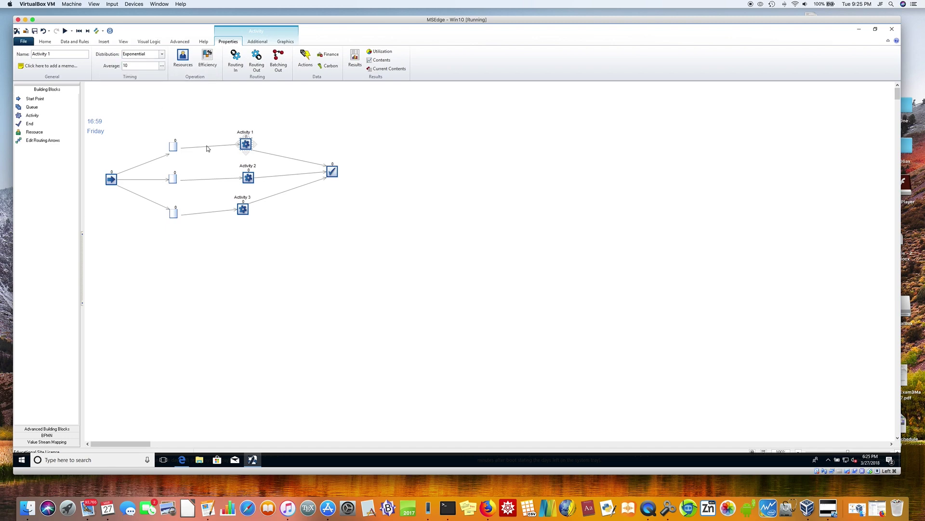
double_click(133, 65)
left_click(249, 178)
left_click(163, 54)
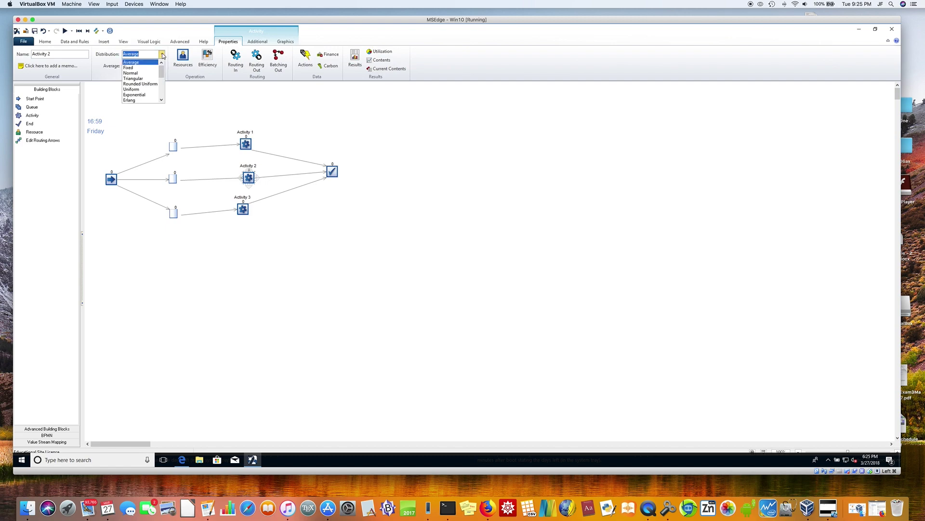
left_click(140, 95)
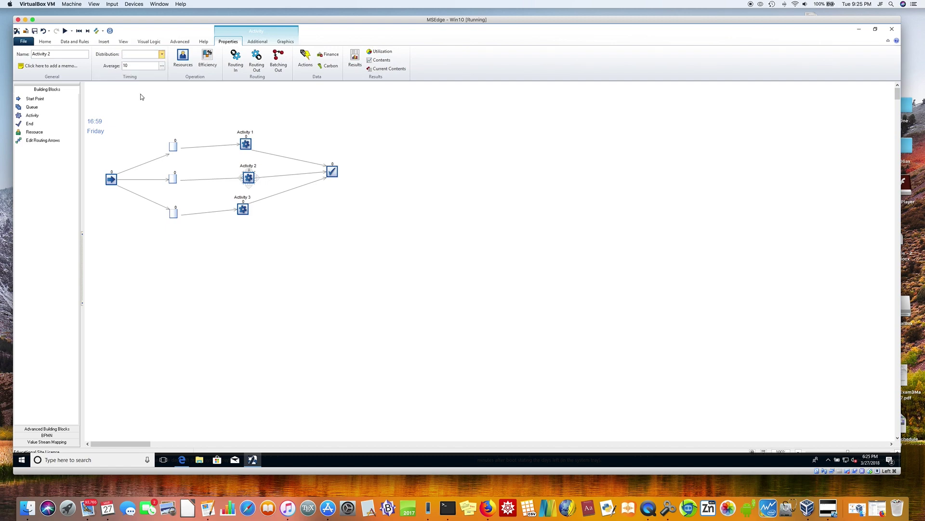
left_click(243, 210)
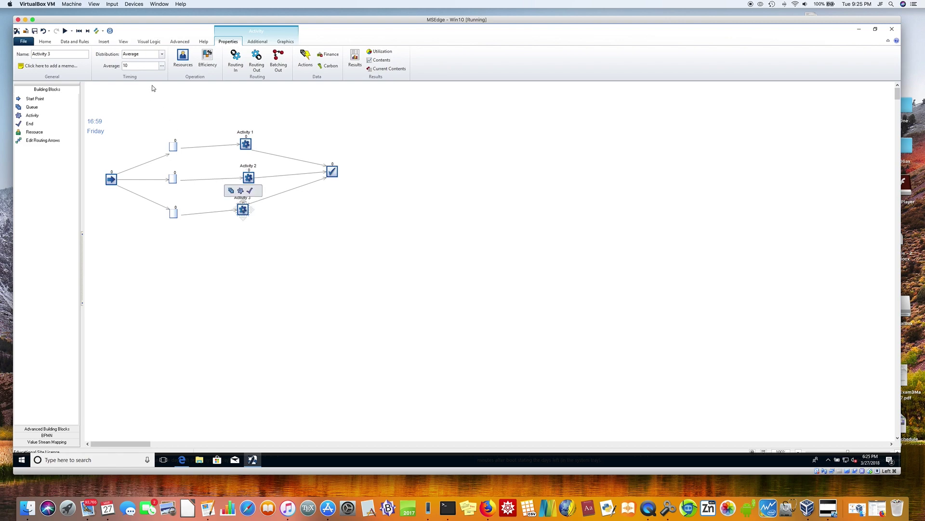
left_click(162, 55)
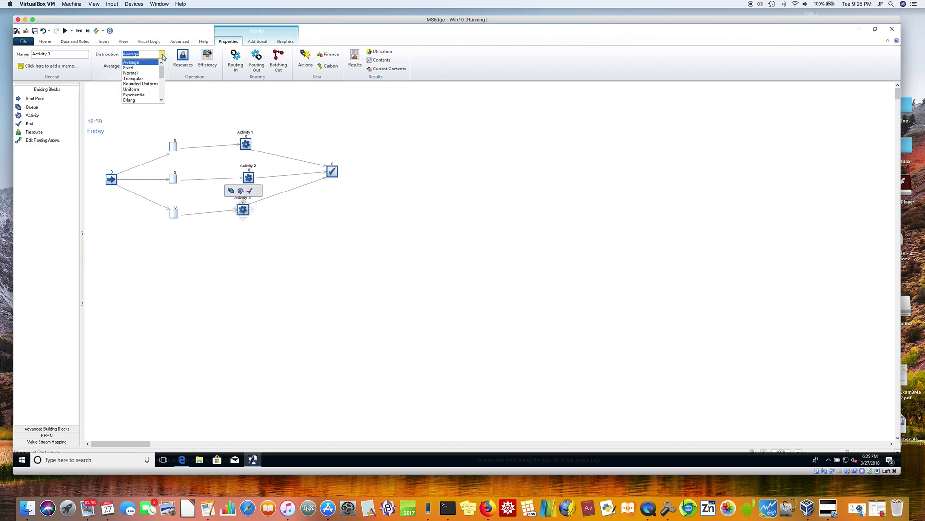
left_click(142, 95)
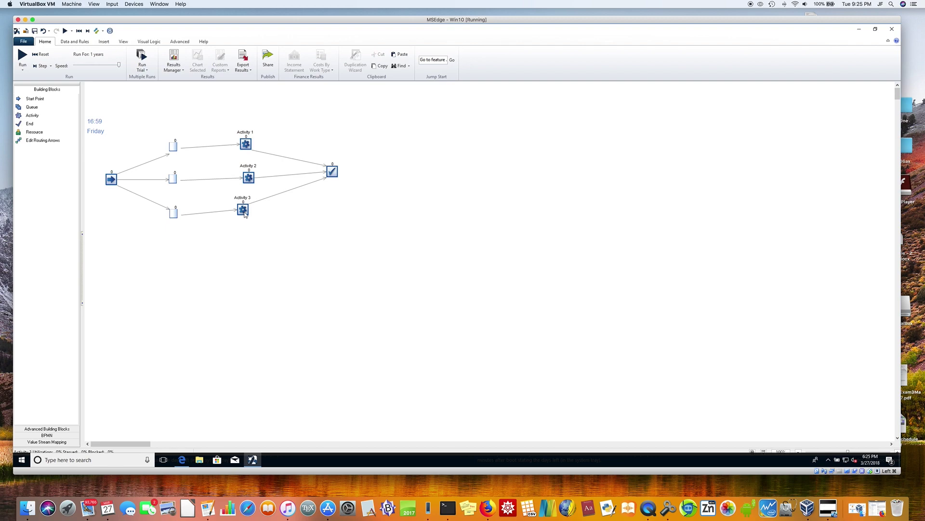
mouse_move(244, 213)
- Set the start point's average inter-arrival time to 4
left_click(113, 181)
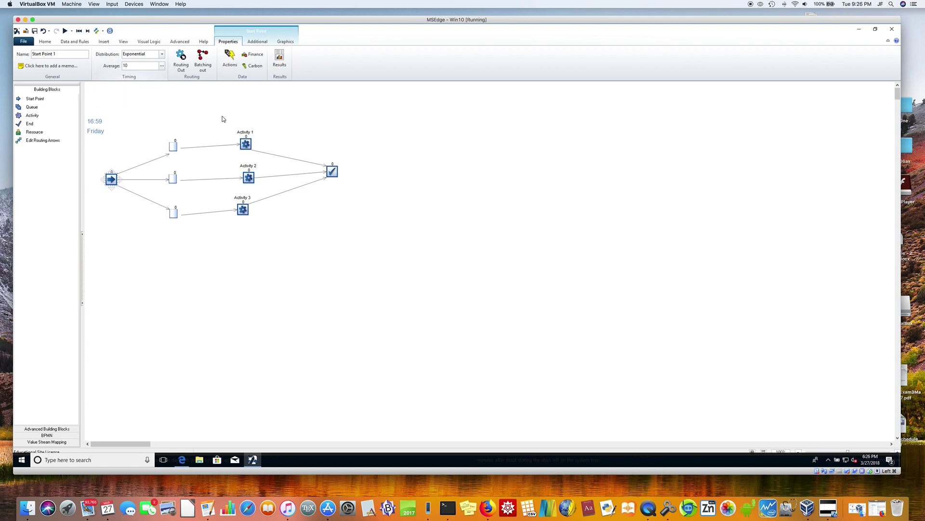
mouse_move(246, 147)
left_click(142, 66)
type("4")
left_click(143, 100)
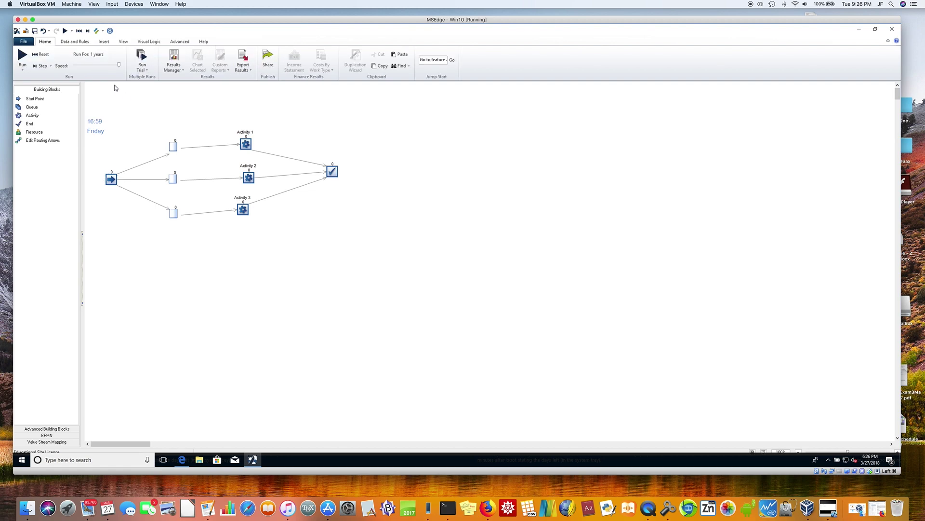
- Set the results collection period for each simulation run to 1 day
left_click(101, 56)
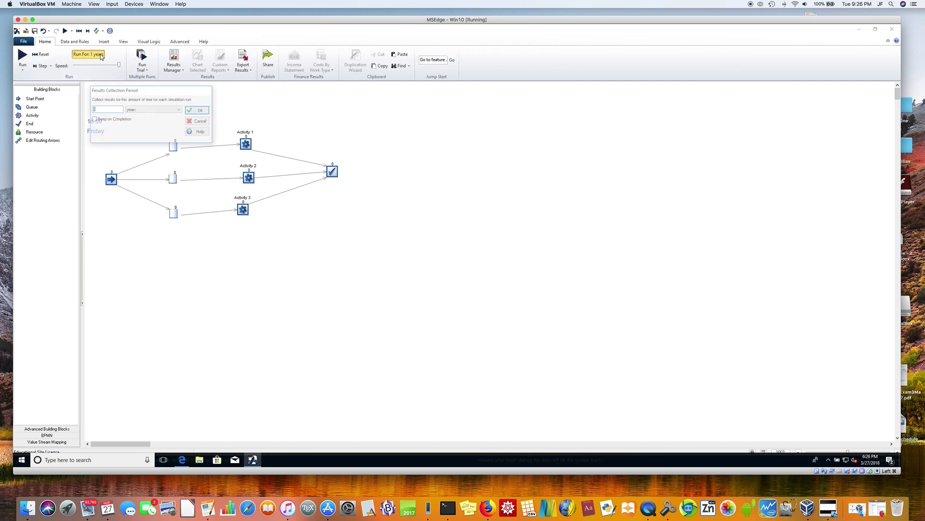
left_click(139, 110)
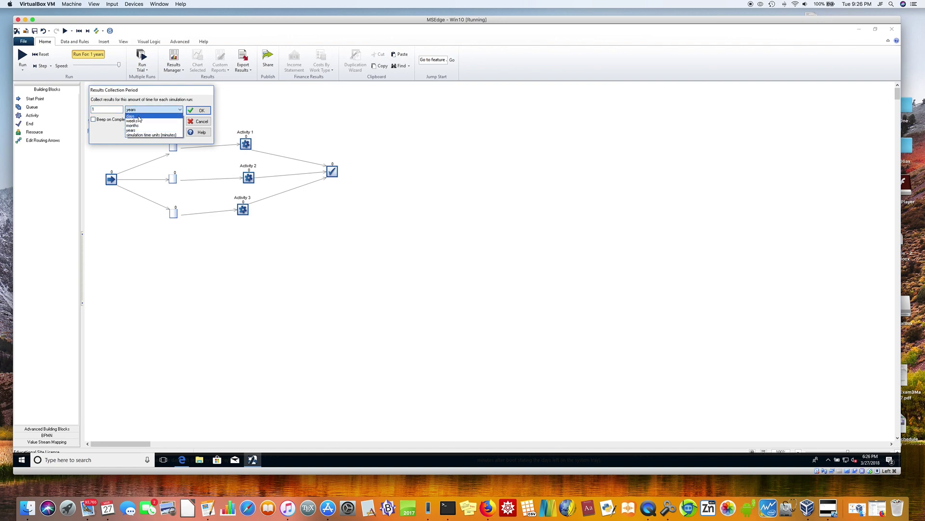
left_click(139, 113)
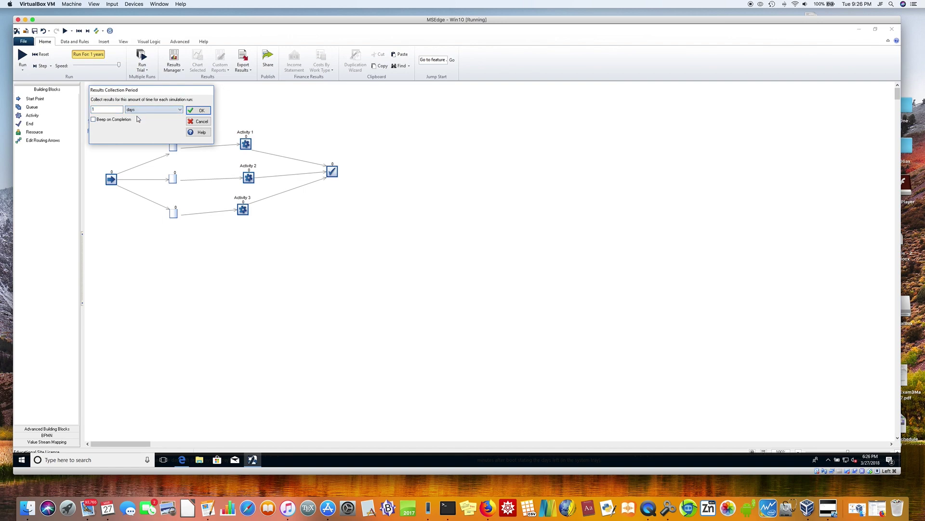
left_click(198, 111)
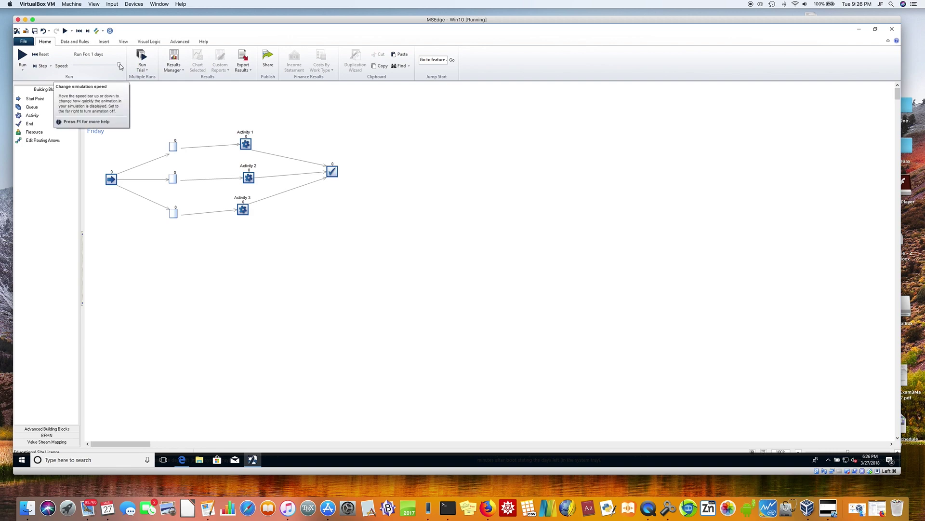
- Reduce the simulation speed to its slowest, run the three-queue model to watch the items move, and pause it
left_click_drag(119, 66, 75, 66)
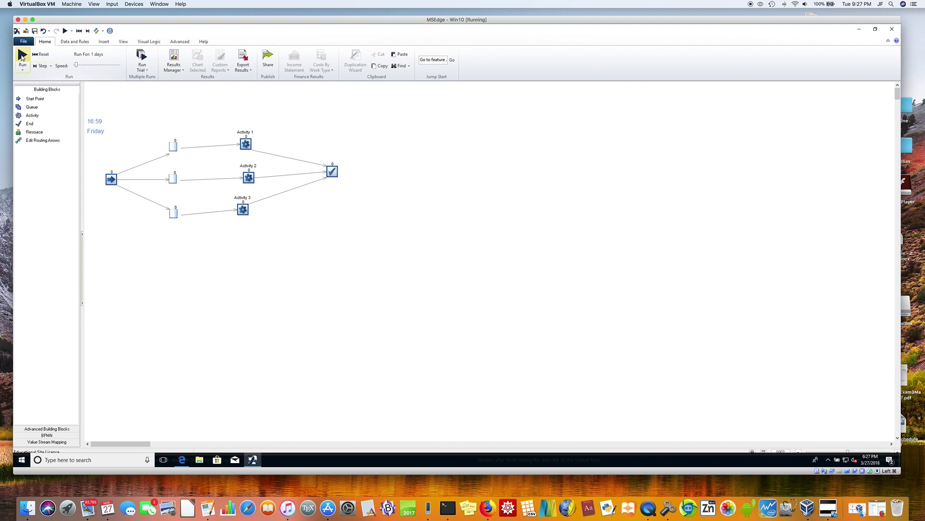
left_click(22, 57)
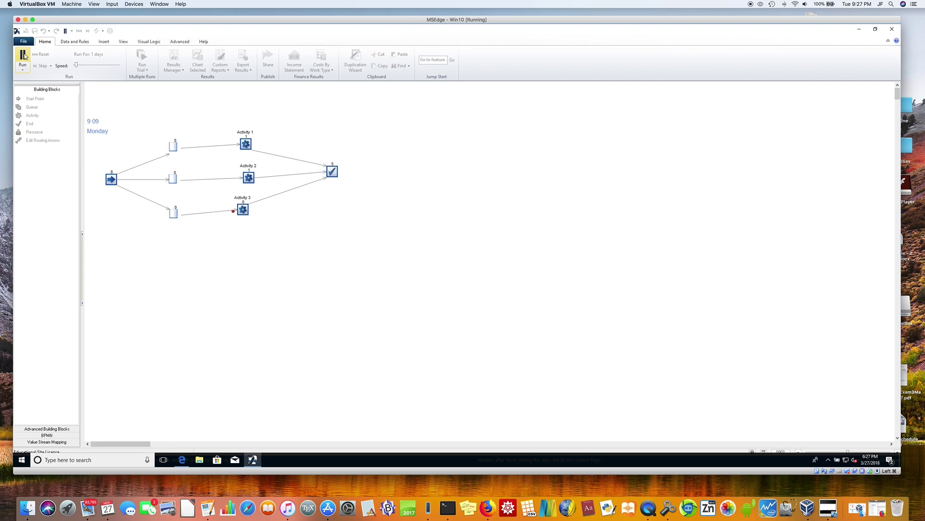
left_click(23, 56)
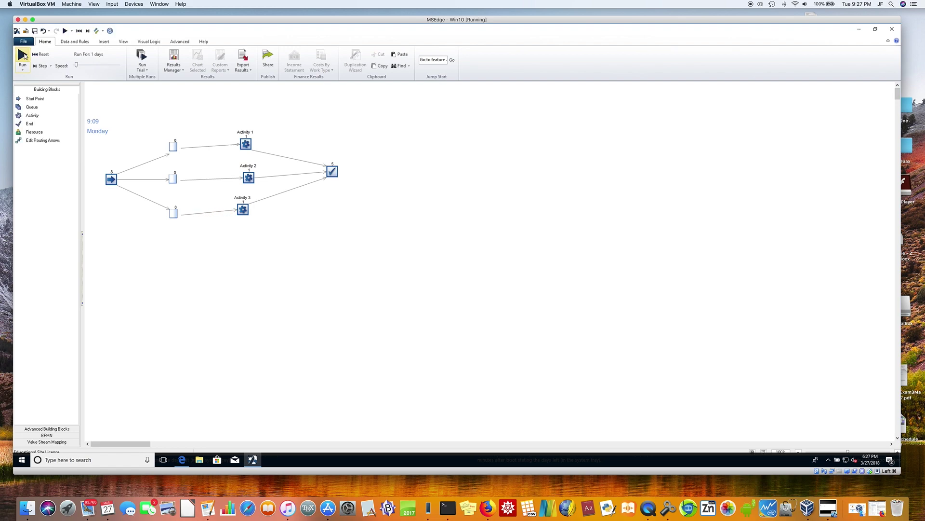
- Set the results collection period to 1 year and run the simulation at maximum speed
left_click(99, 56)
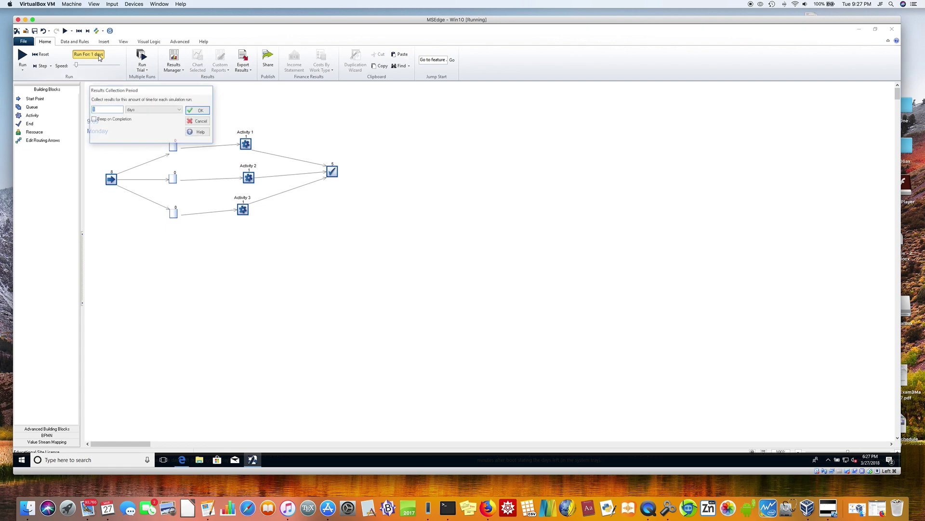
left_click(137, 110)
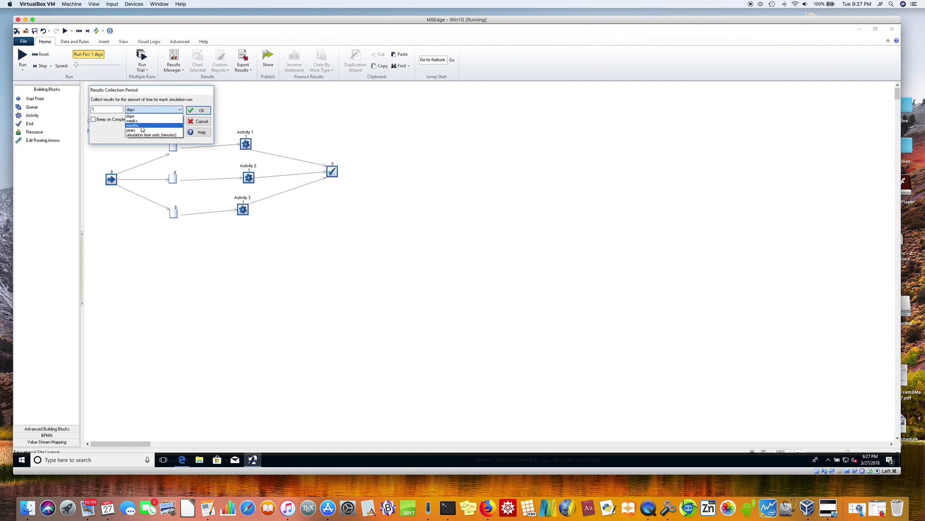
left_click(141, 130)
left_click(199, 111)
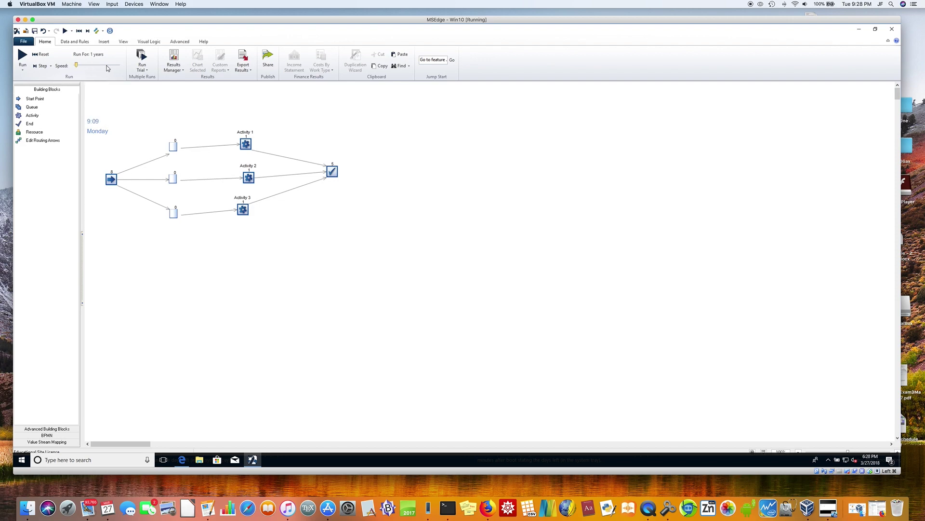
left_click_drag(107, 68, 140, 67)
left_click(23, 56)
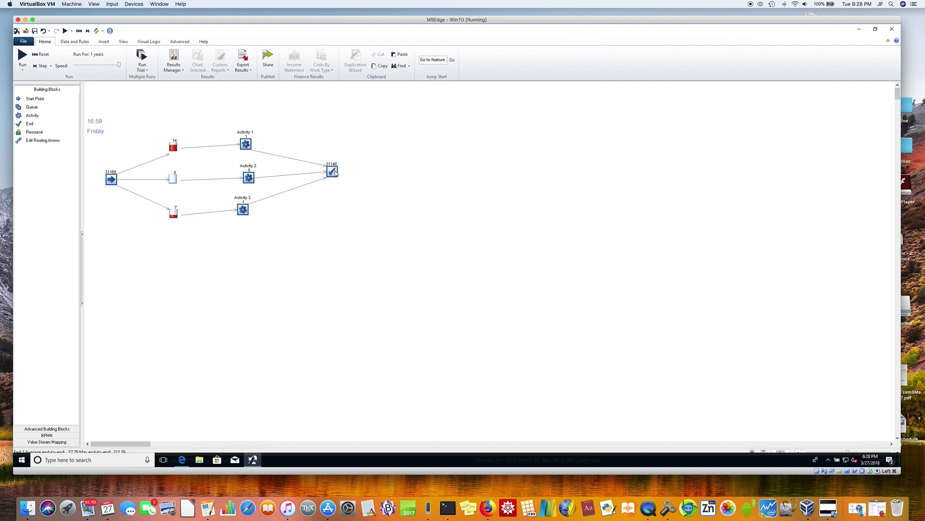
- Check the average end-to-end time at the end point and the average wait in each of the three queues
mouse_move(336, 173)
mouse_move(175, 148)
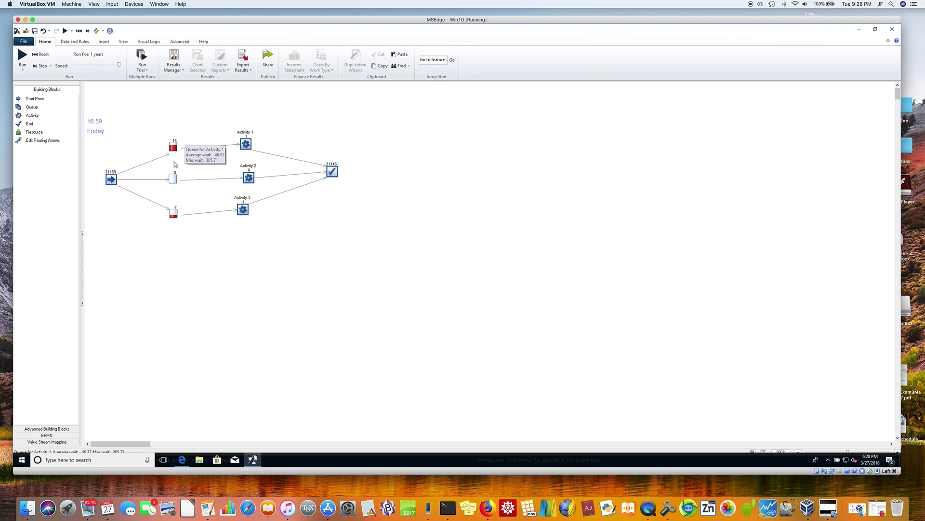
mouse_move(175, 179)
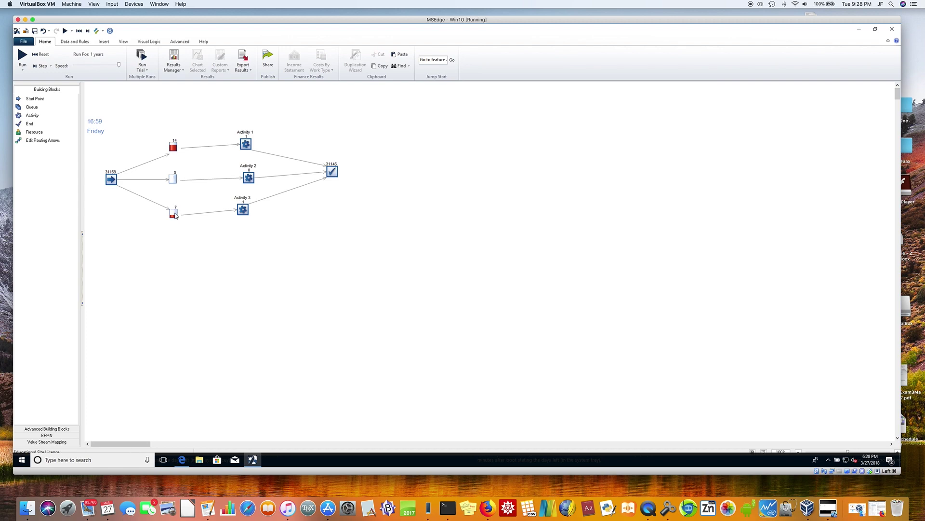
mouse_move(176, 216)
- Review the detailed results of the queues for Activity 1, Activity 2 and Activity 3 and compare their queuing times
left_click(175, 148)
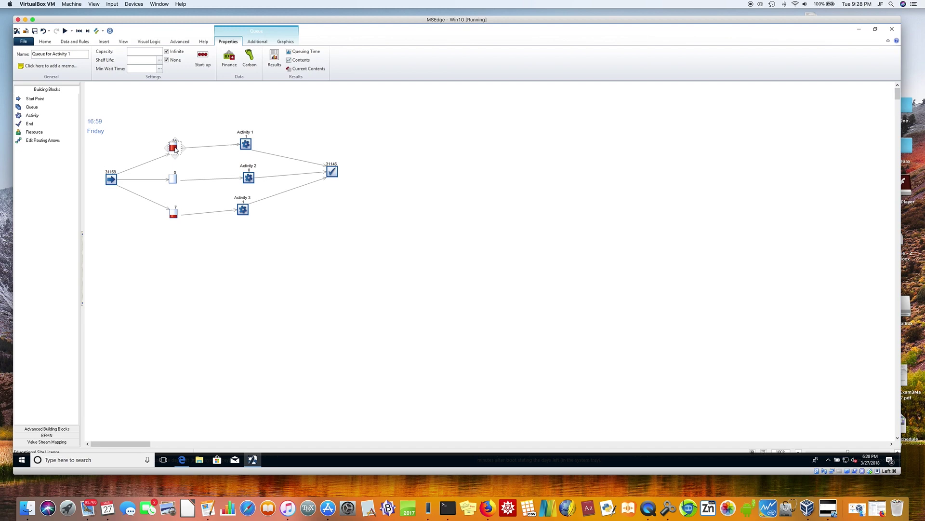
left_click(275, 59)
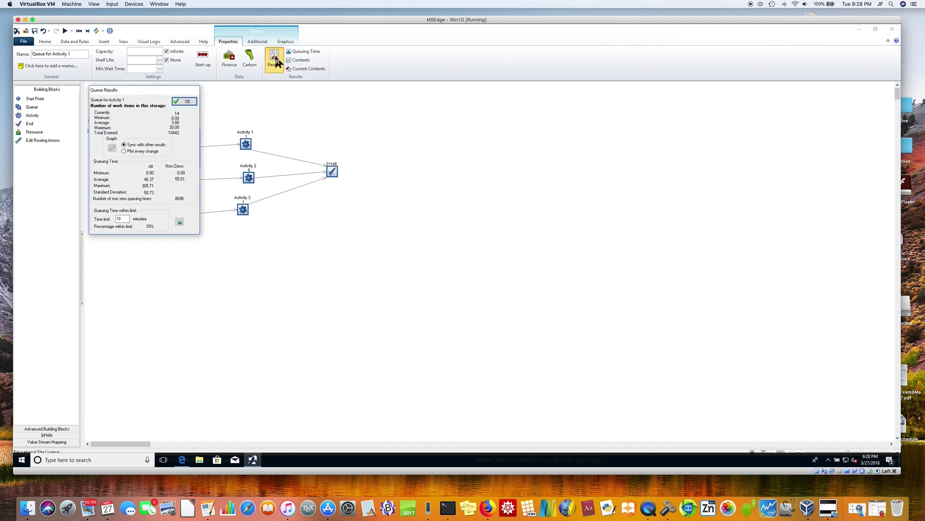
left_click(186, 103)
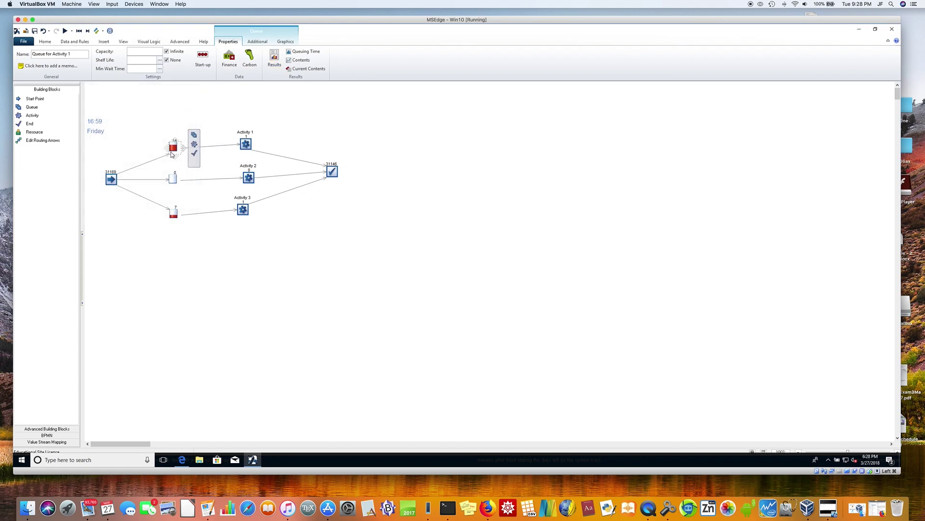
left_click(174, 179)
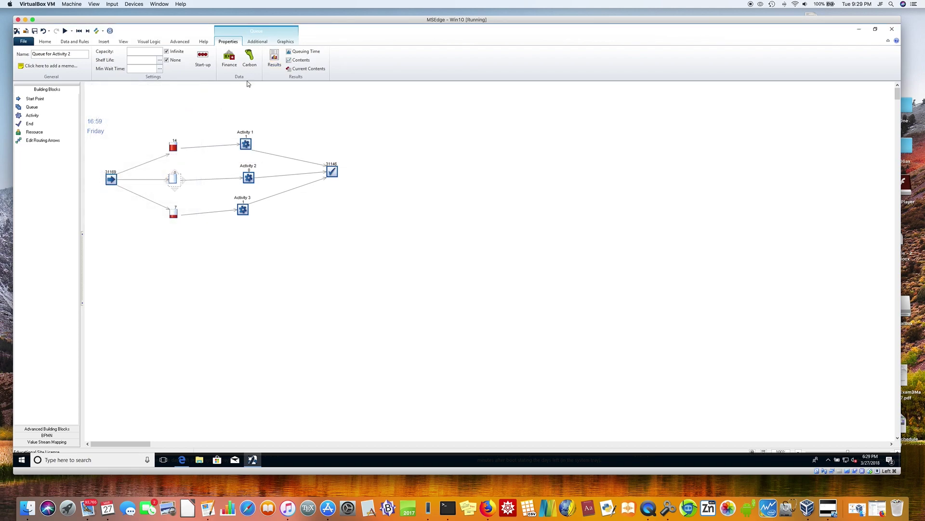
left_click(275, 59)
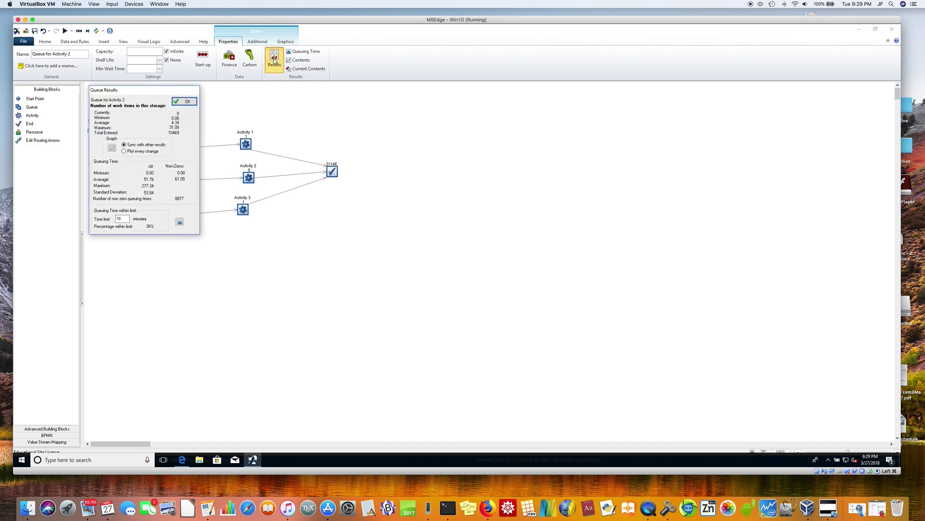
left_click(187, 101)
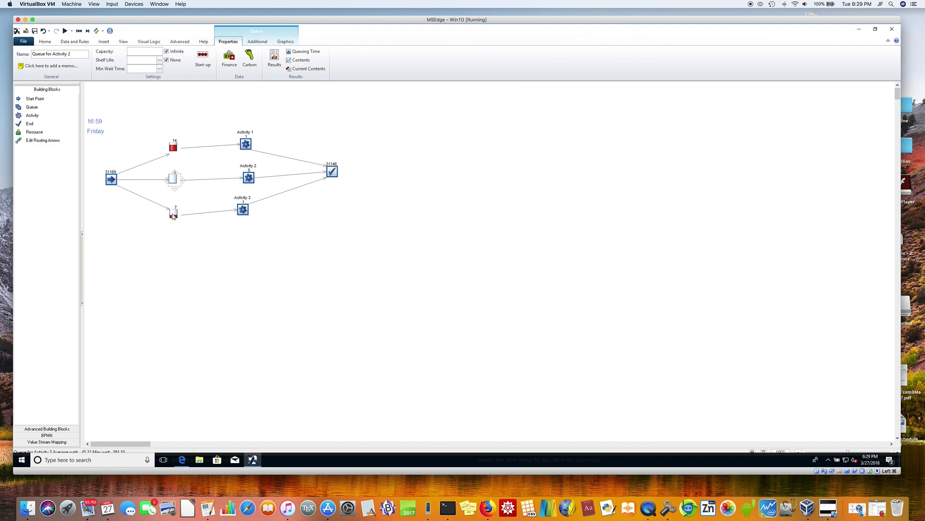
left_click(173, 213)
left_click(272, 59)
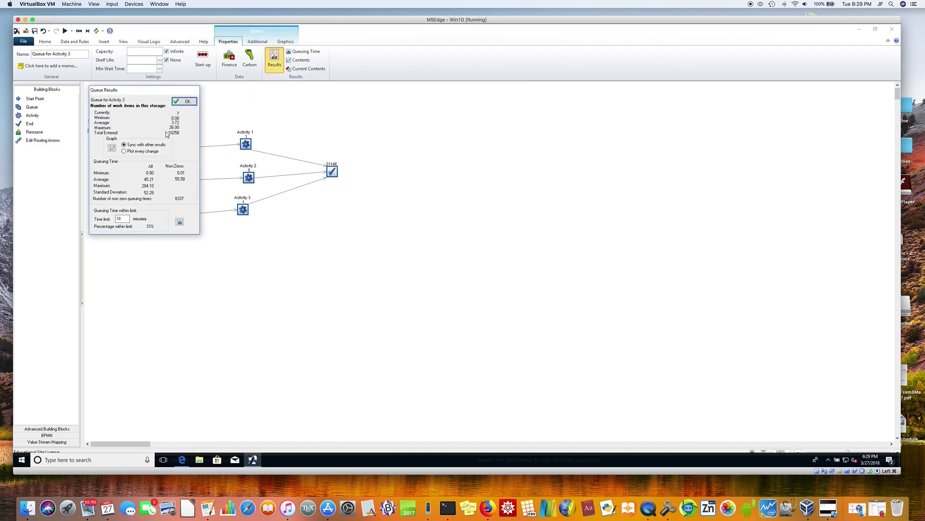
left_click(186, 104)
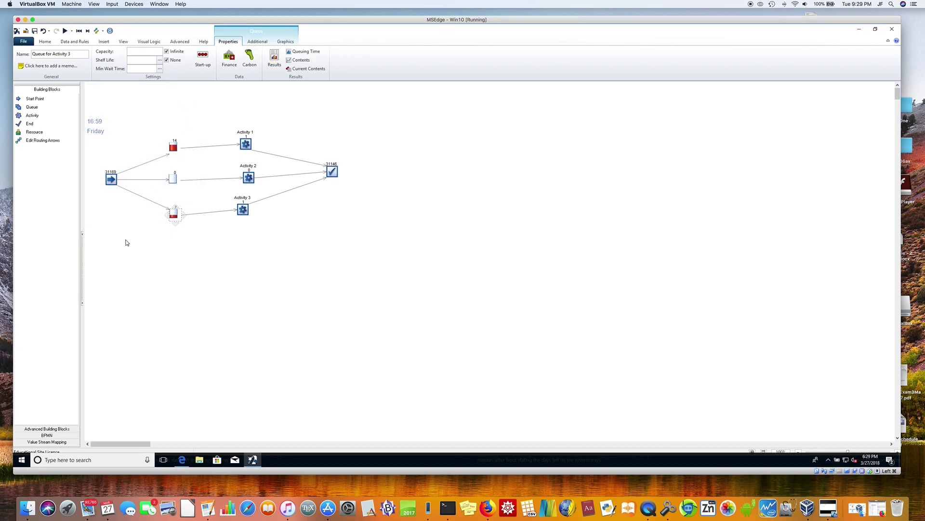
left_click(127, 243)
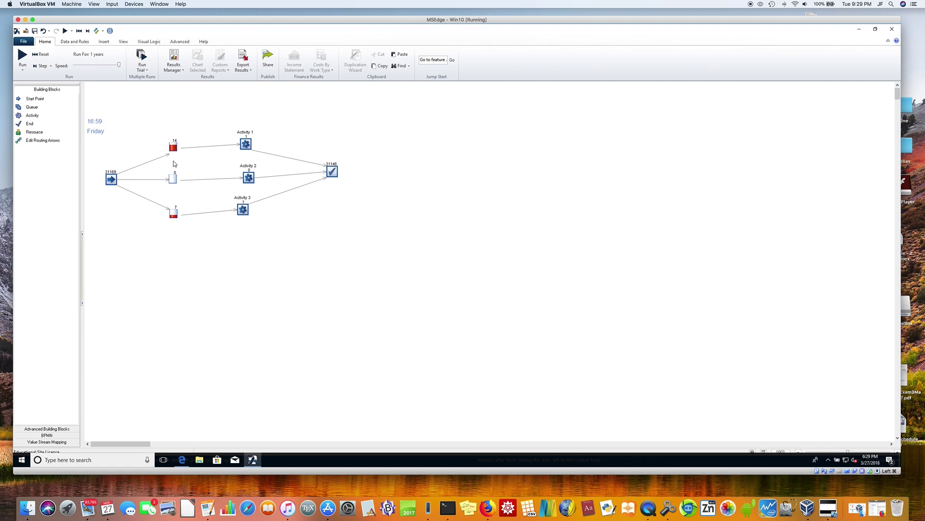
mouse_move(177, 148)
mouse_move(177, 182)
mouse_move(175, 214)
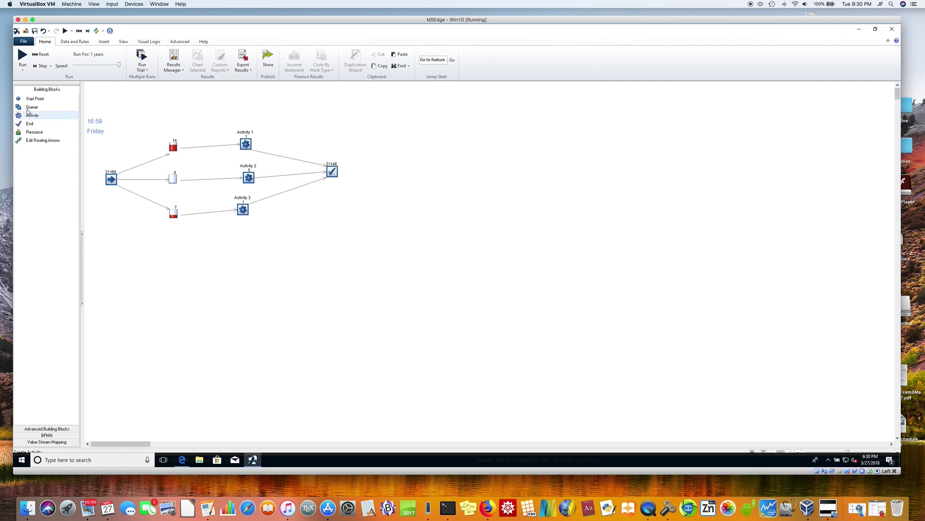
- Add a second start point and a single queue below the existing model and route the start point to that queue
left_click_drag(35, 100, 110, 293)
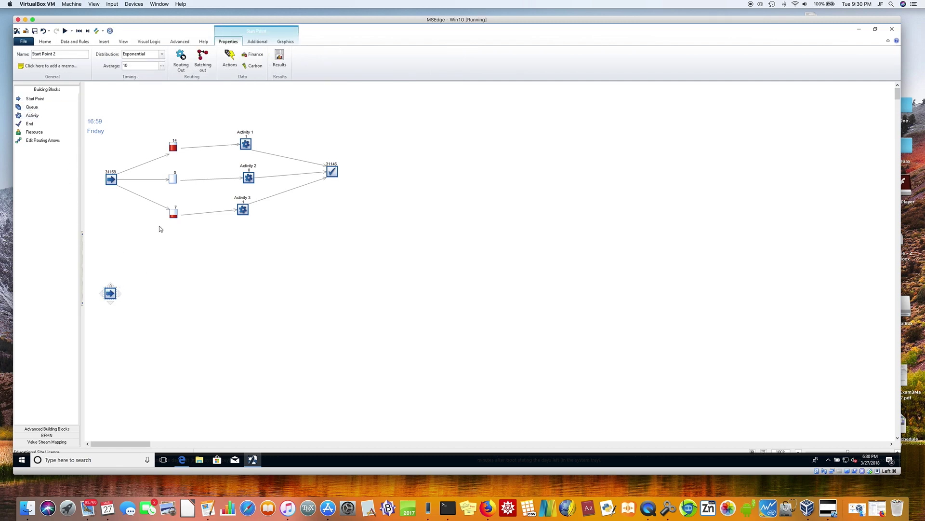
left_click(178, 293)
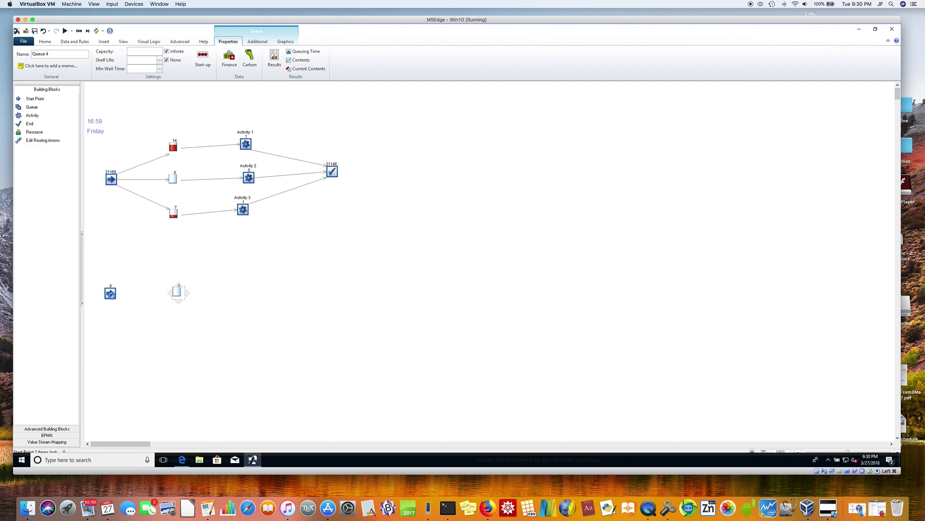
left_click(111, 293)
mouse_move(120, 296)
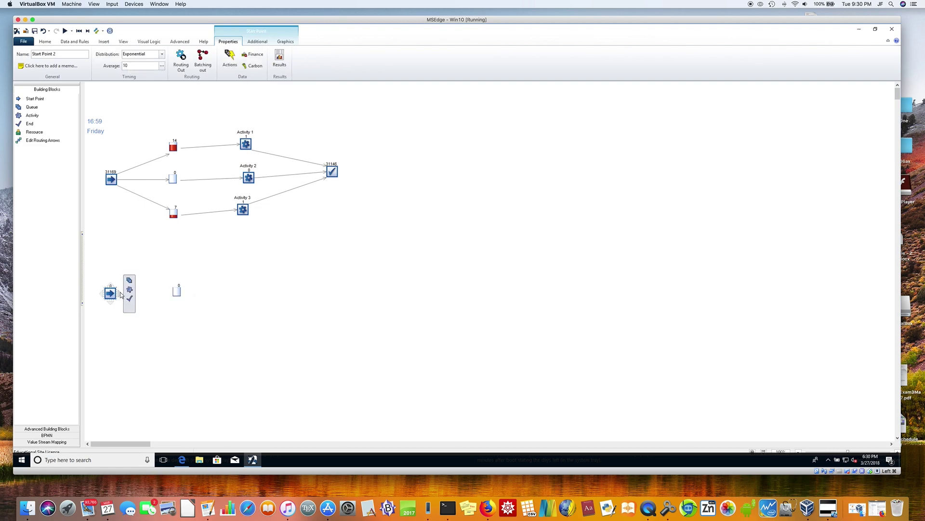
left_click_drag(117, 292, 177, 292)
left_click(192, 295)
- Place a new activity above and beyond the new queue and route the queue to it
left_click(177, 291)
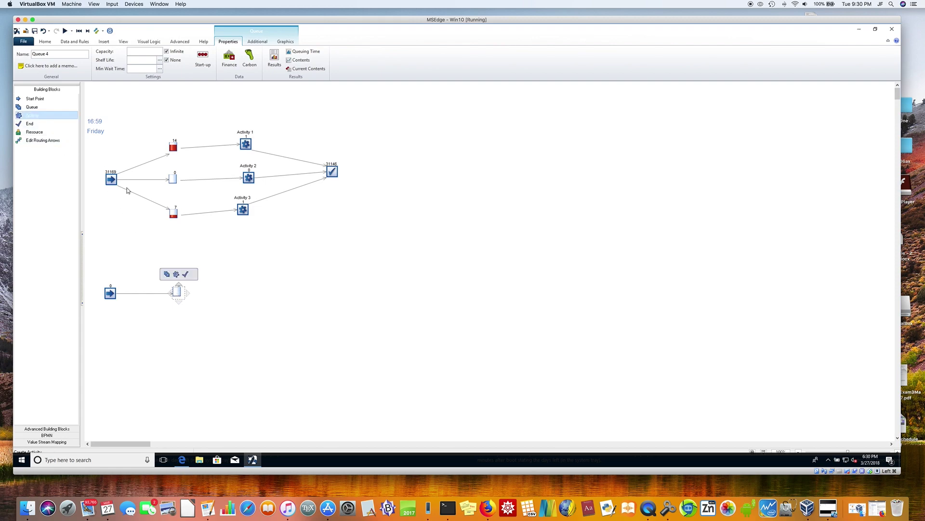
left_click(233, 266)
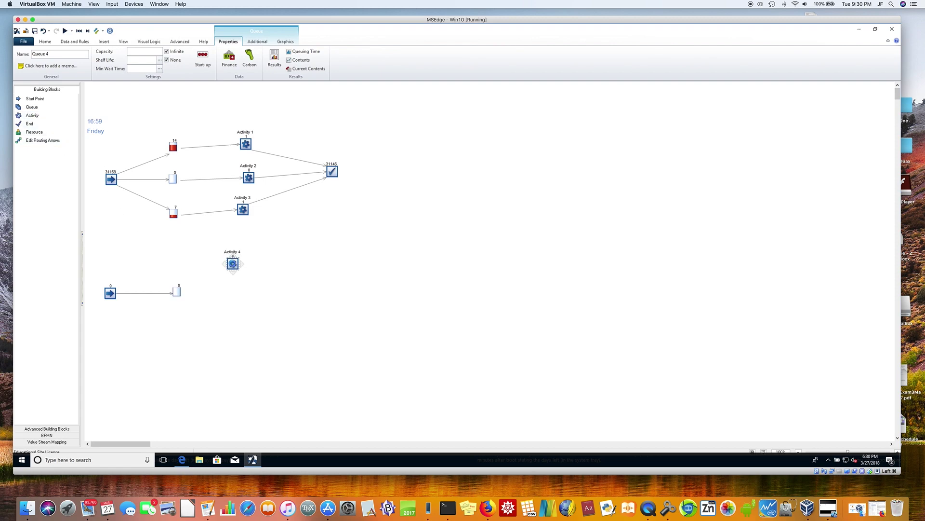
left_click(178, 292)
left_click_drag(190, 294, 234, 268)
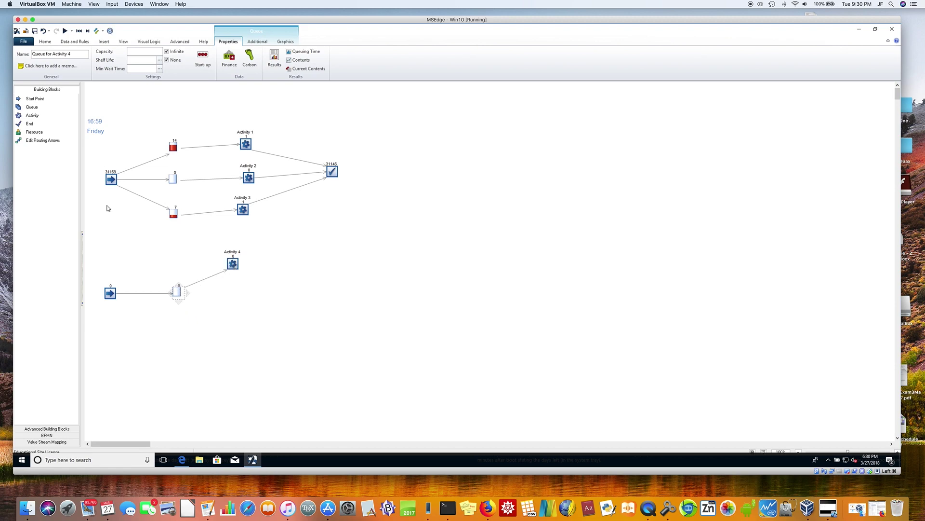
- Place a second activity below Activity 4 and route the new single queue to it
left_click(229, 291)
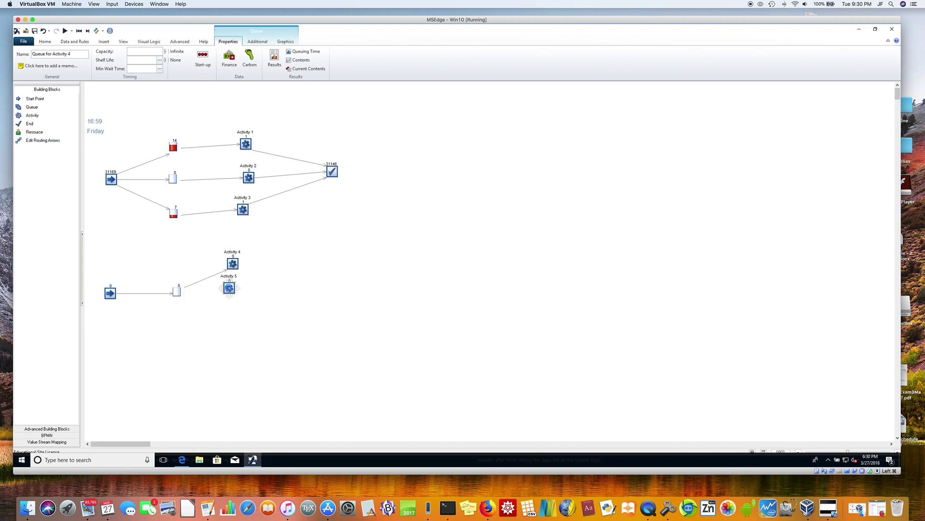
left_click(177, 292)
left_click_drag(185, 293, 229, 291)
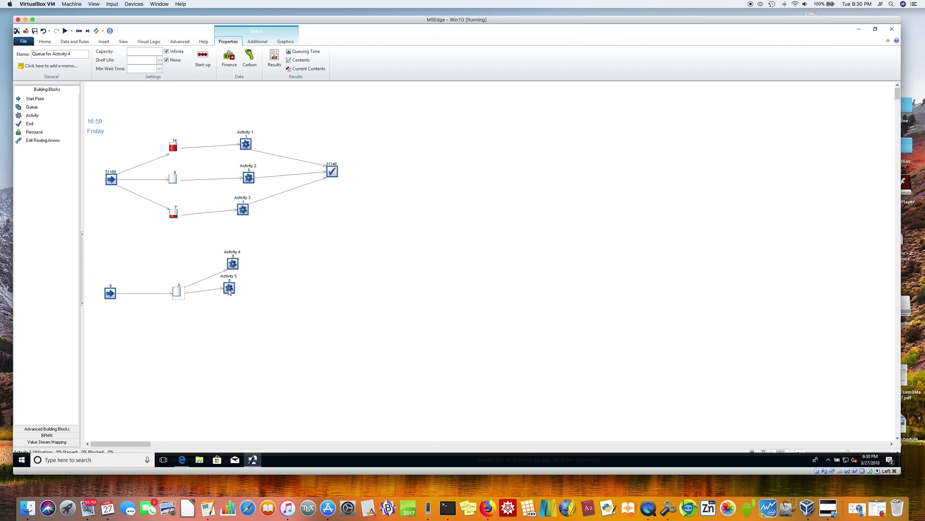
left_click(199, 304)
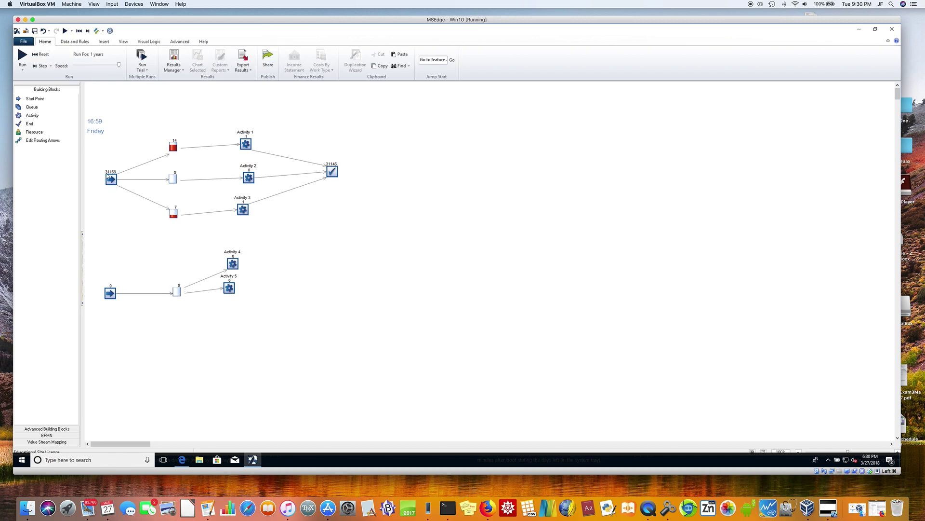
- Place a third activity below Activity 5 and route the shared queue to it
left_click(232, 320)
left_click(175, 291)
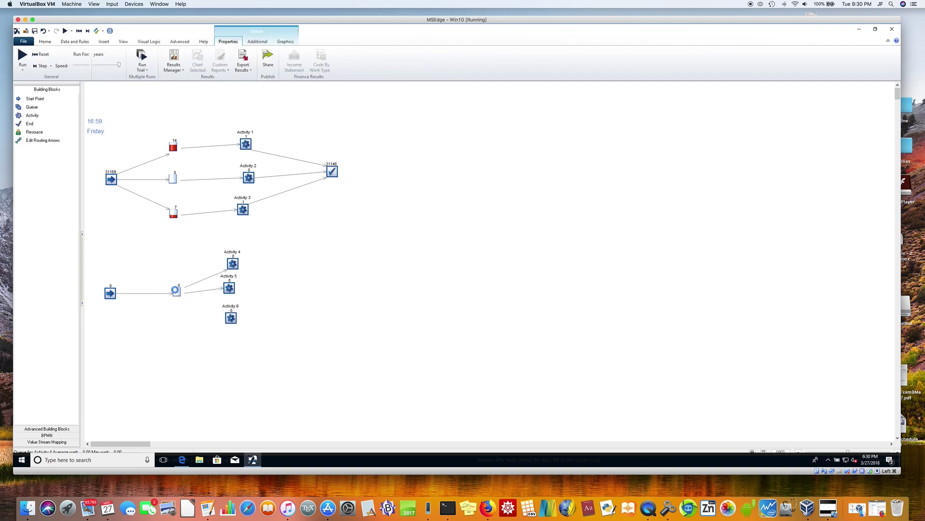
left_click_drag(180, 302, 234, 321)
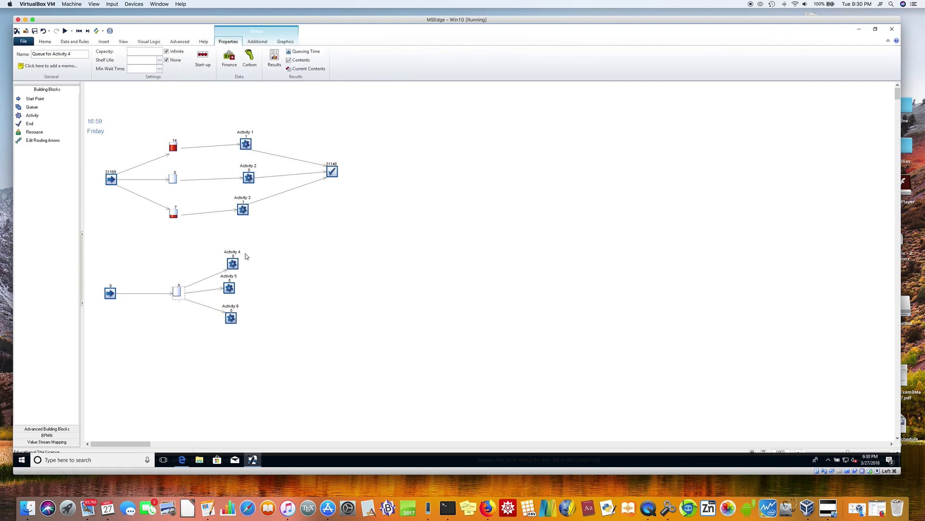
- Add an end point beyond the three lower activities and route Activity 4 to it
left_click(314, 289)
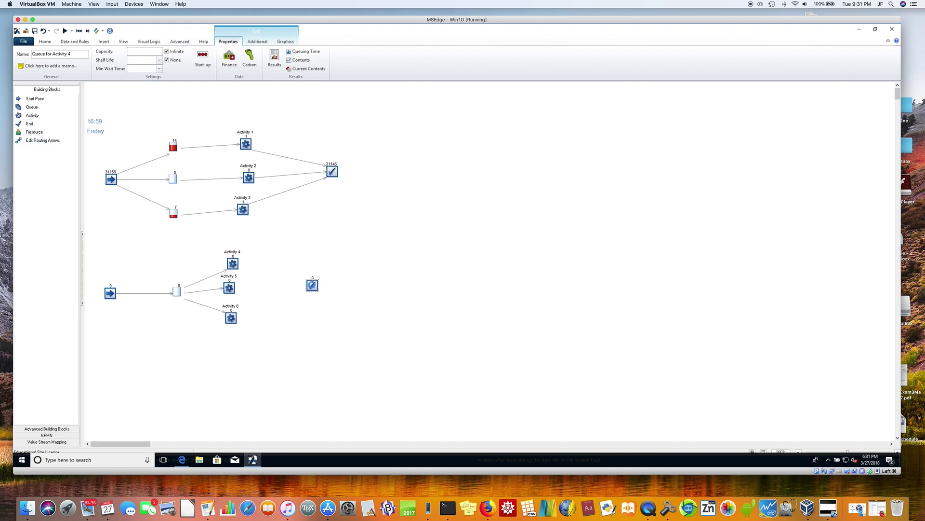
left_click(239, 265)
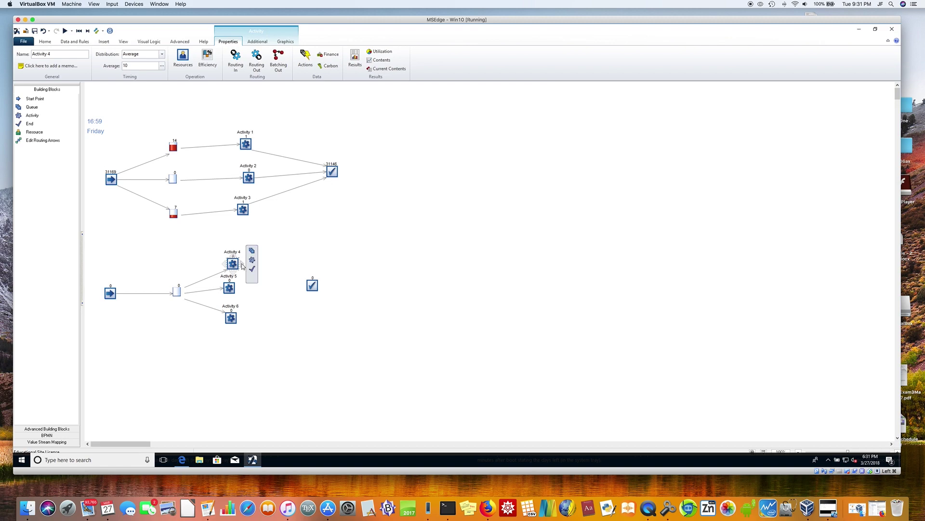
left_click_drag(243, 266, 313, 288)
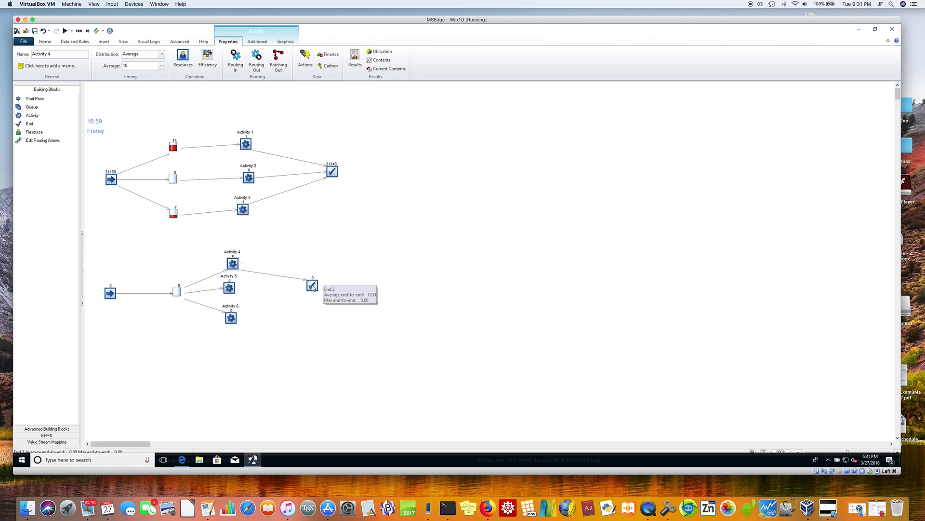
- Route Activity 5 and Activity 6 to the new end point of the lower model
left_click(231, 289)
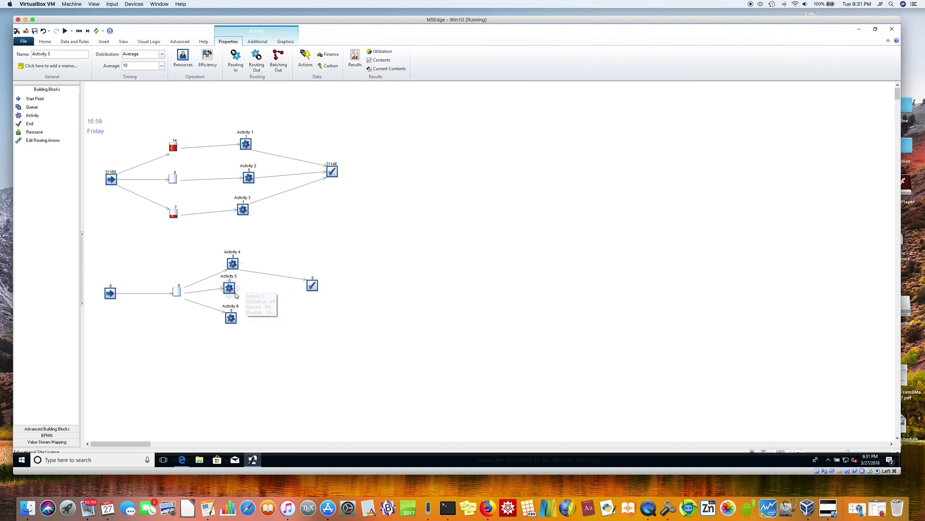
mouse_move(238, 289)
left_click_drag(238, 287, 310, 284)
left_click(235, 318)
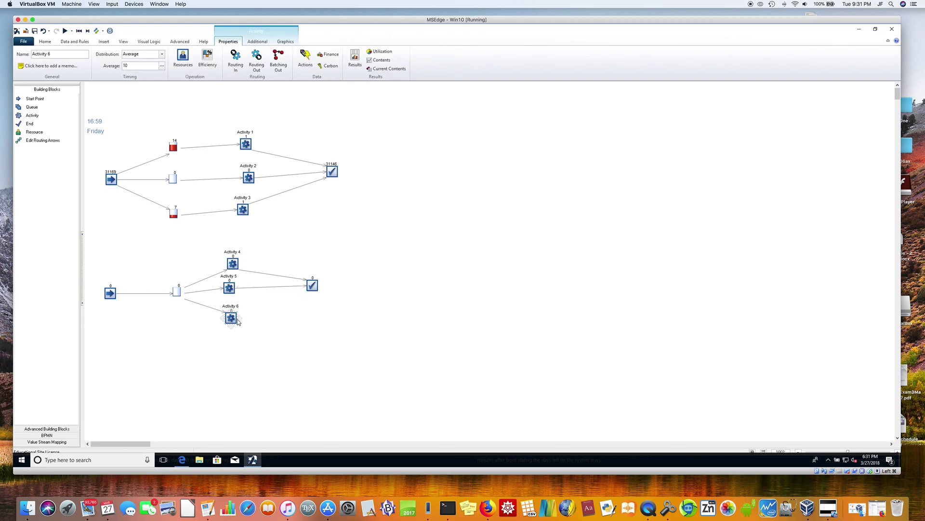
mouse_move(241, 322)
left_click_drag(241, 320, 308, 285)
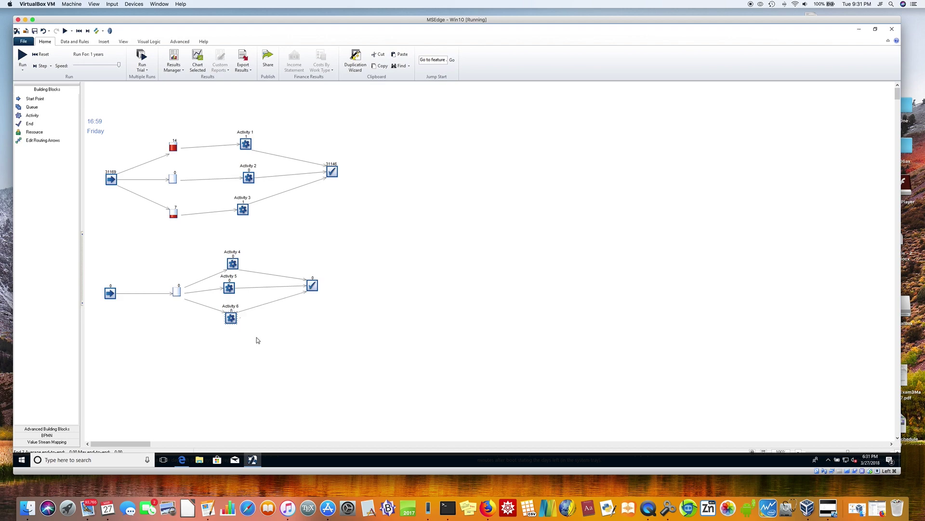
- Quit the Mail and Firefox applications running on the host Mac
right_click(87, 507)
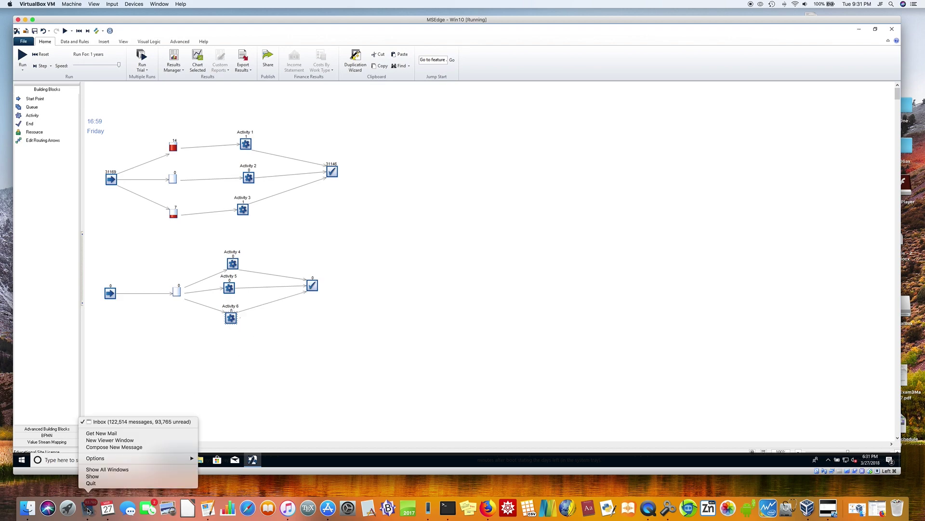
left_click(96, 484)
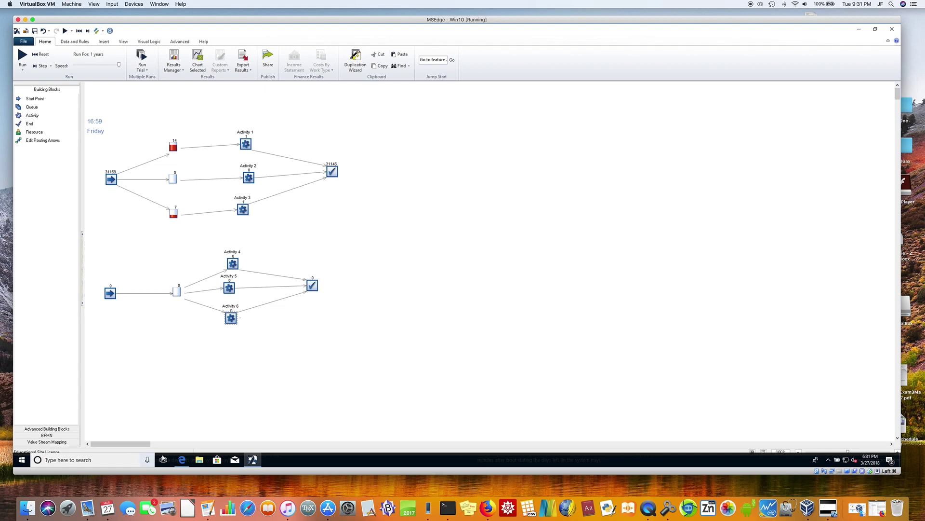
right_click(496, 508)
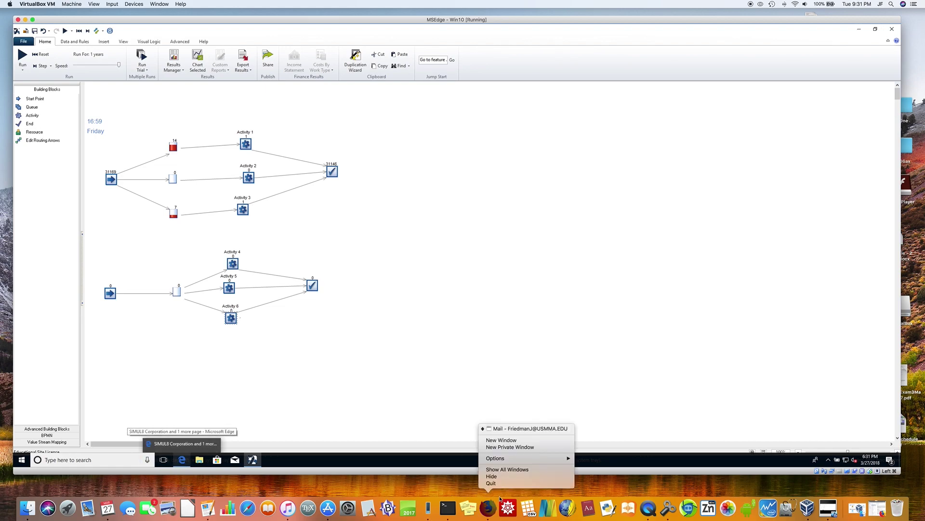
left_click(499, 483)
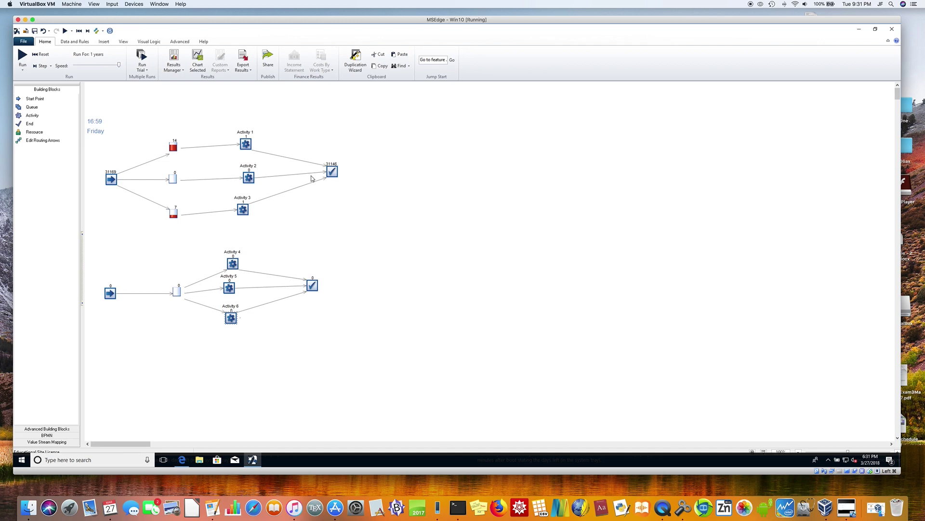
- Check Activity 1's timing settings and set Activity 4's distribution to Exponential
left_click(247, 145)
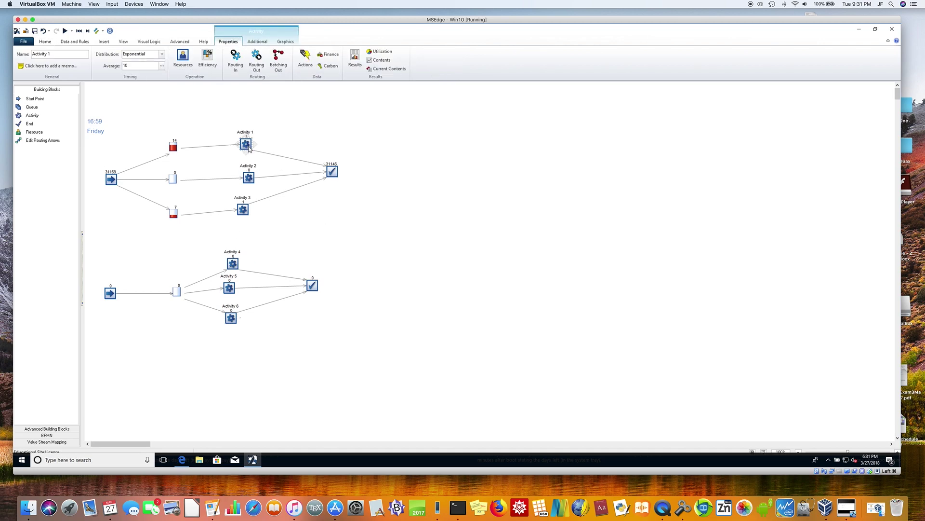
left_click(233, 264)
left_click(147, 53)
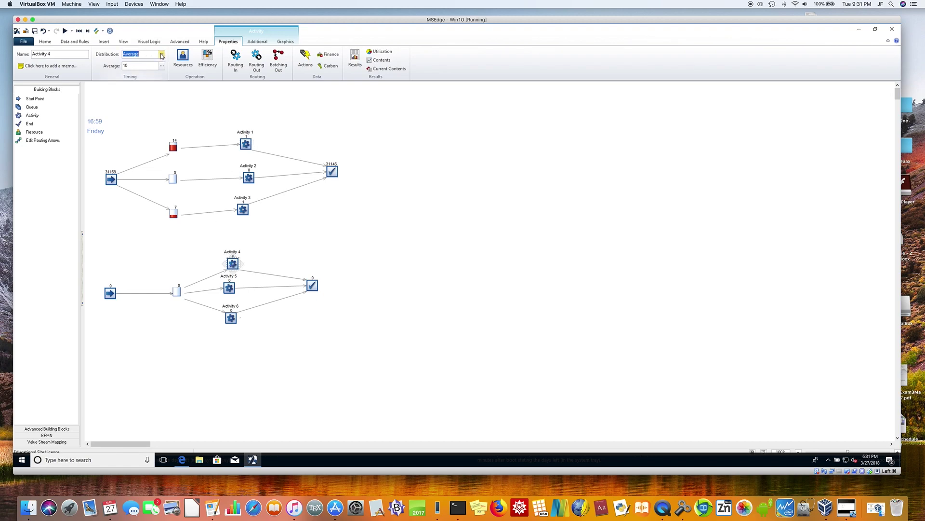
left_click(162, 54)
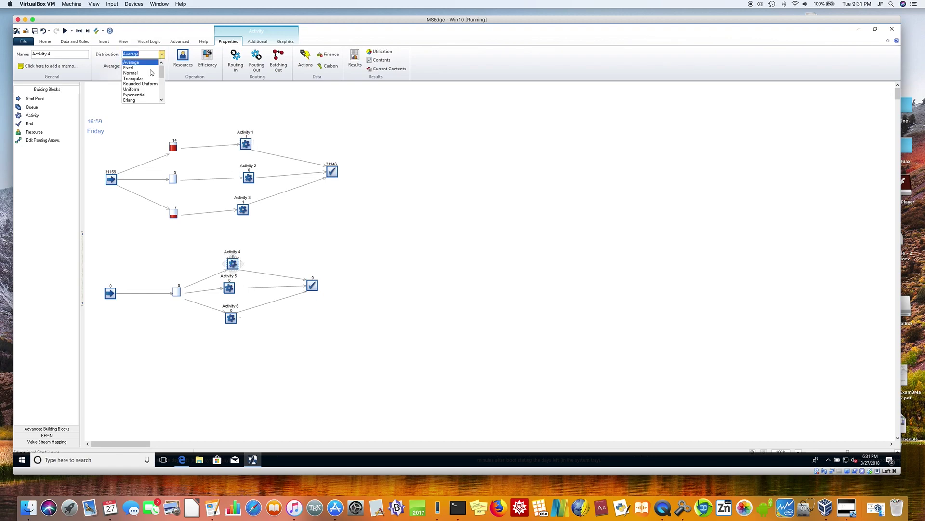
left_click(144, 95)
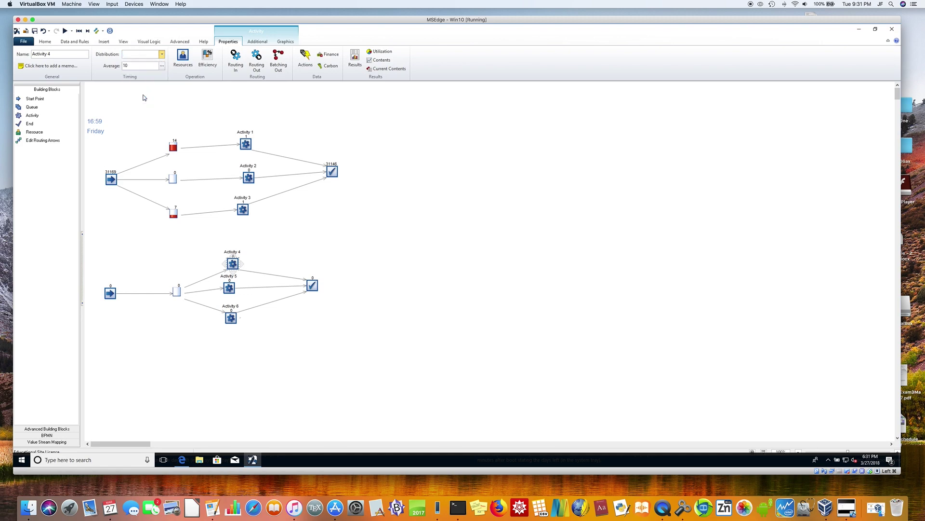
- Set the timing distribution of Activity 5 and Activity 6 to Exponential
left_click(226, 284)
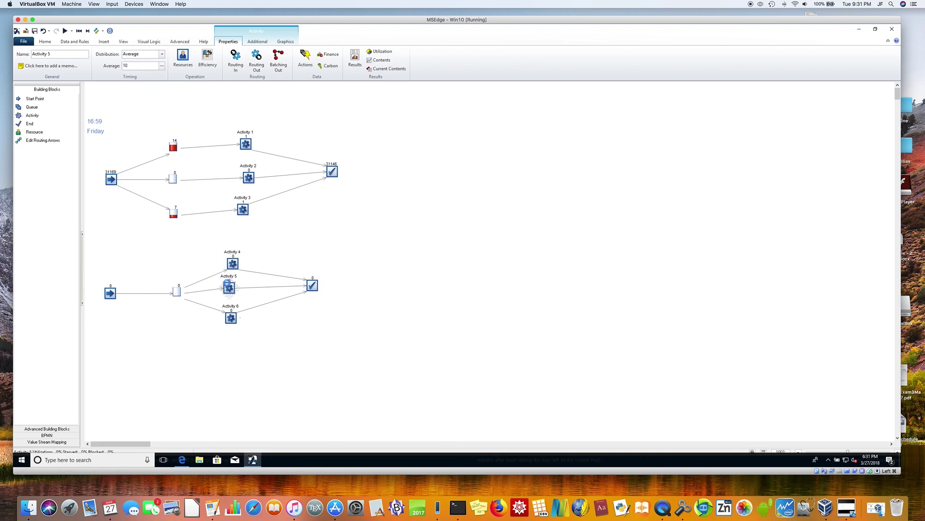
left_click(162, 54)
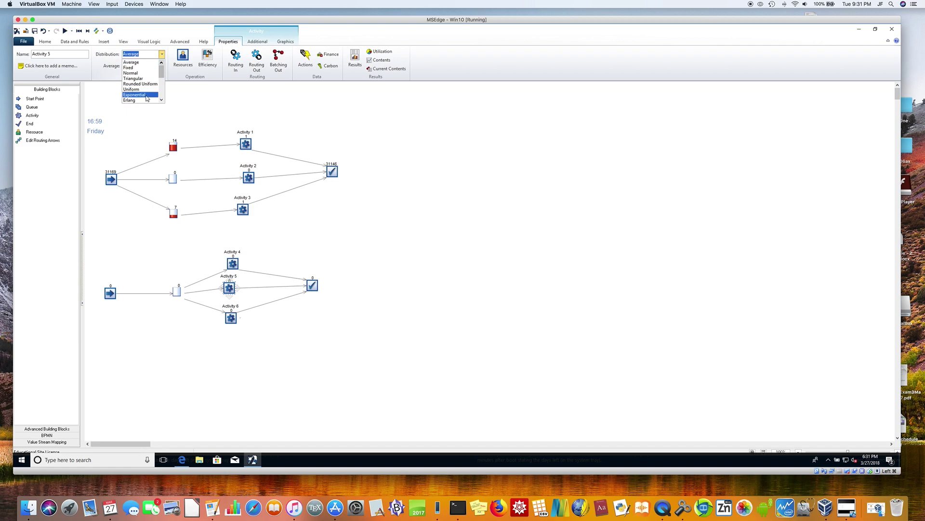
left_click(145, 95)
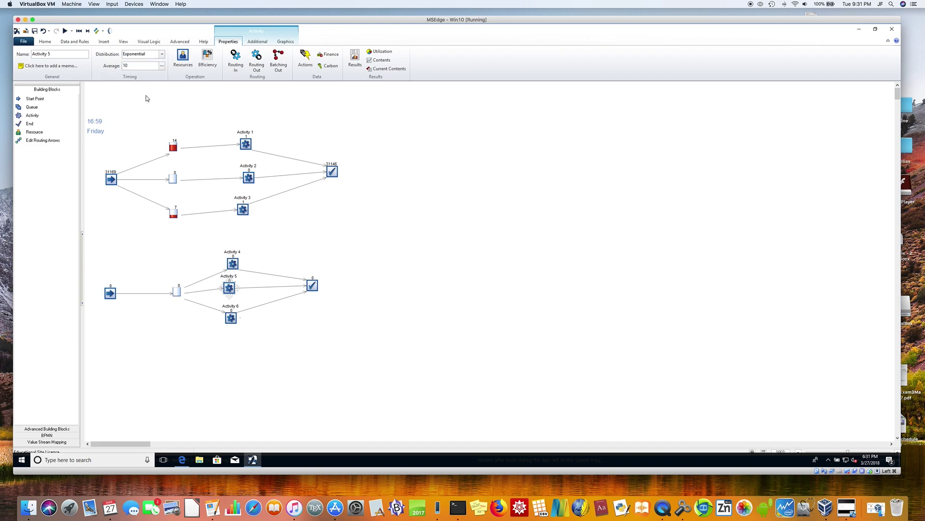
left_click(231, 319)
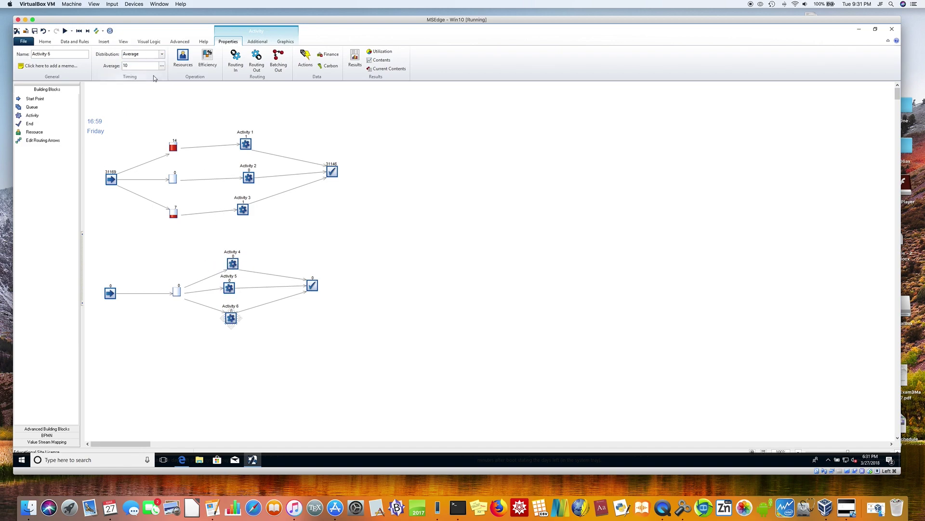
left_click(162, 54)
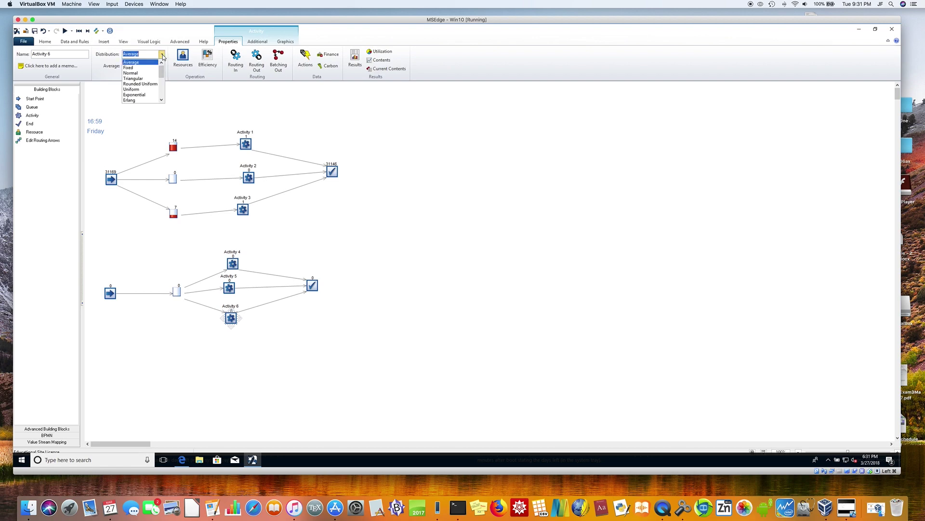
left_click(140, 95)
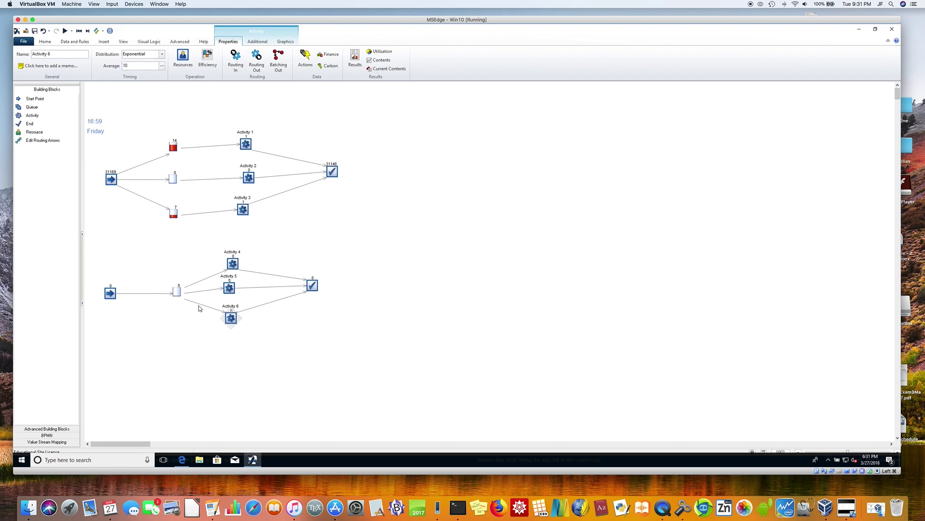
- Set the lower start point's average inter-arrival time to 4, matching the upper start point
left_click(112, 295)
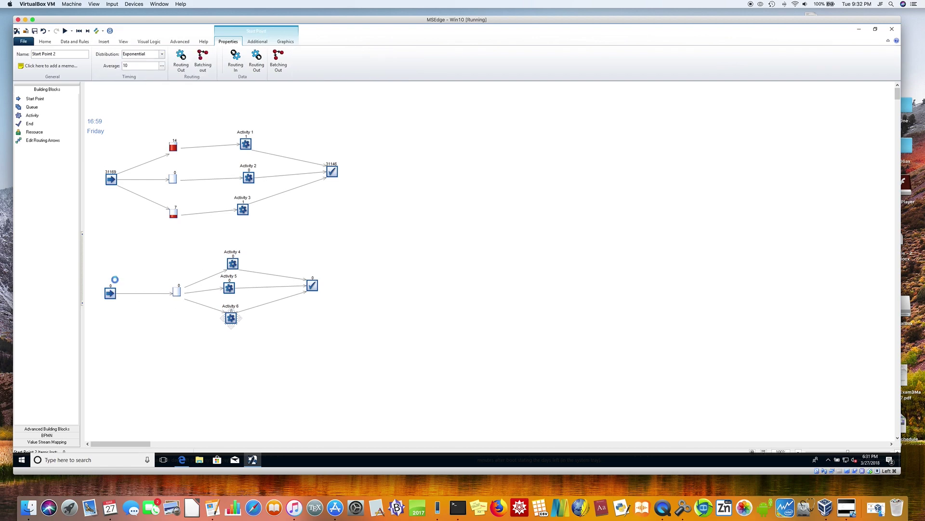
left_click(113, 180)
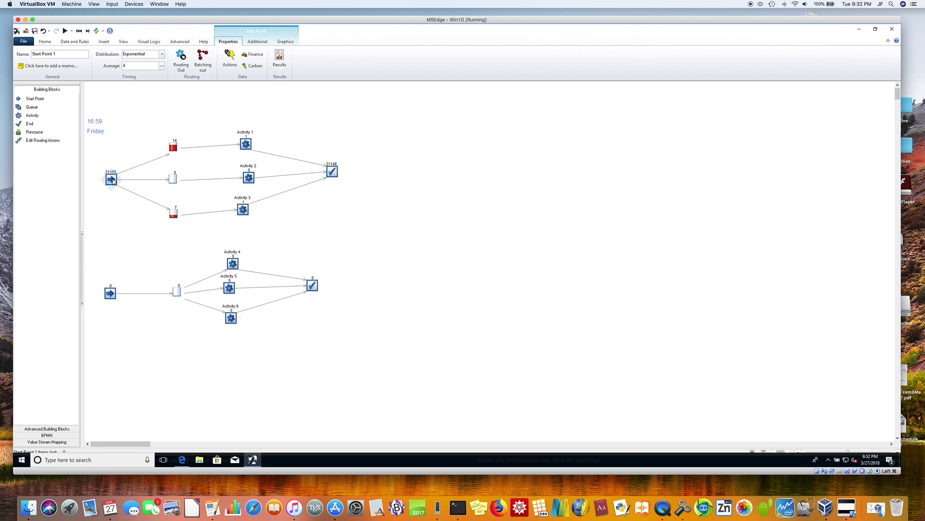
left_click(113, 295)
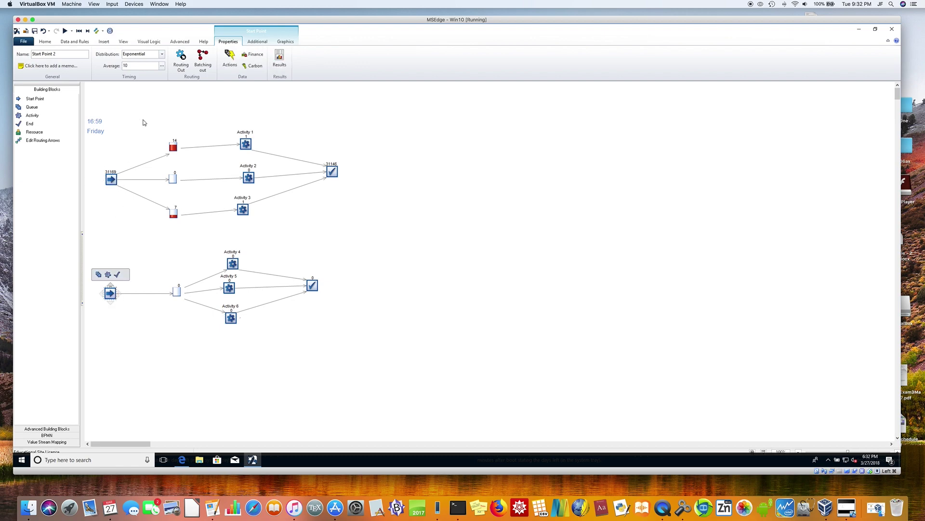
double_click(144, 66)
left_click(169, 338)
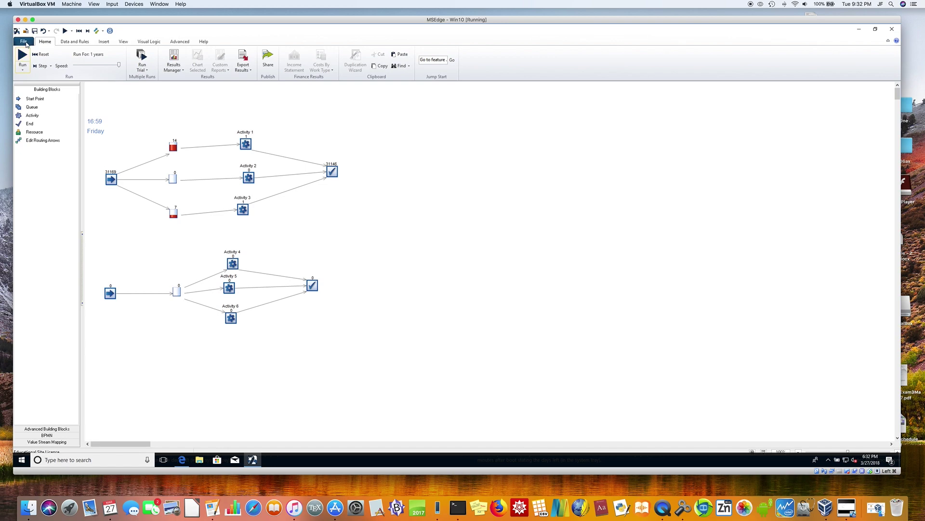
- Save the simulation and rerun both models from the start for 1 year
left_click(24, 42)
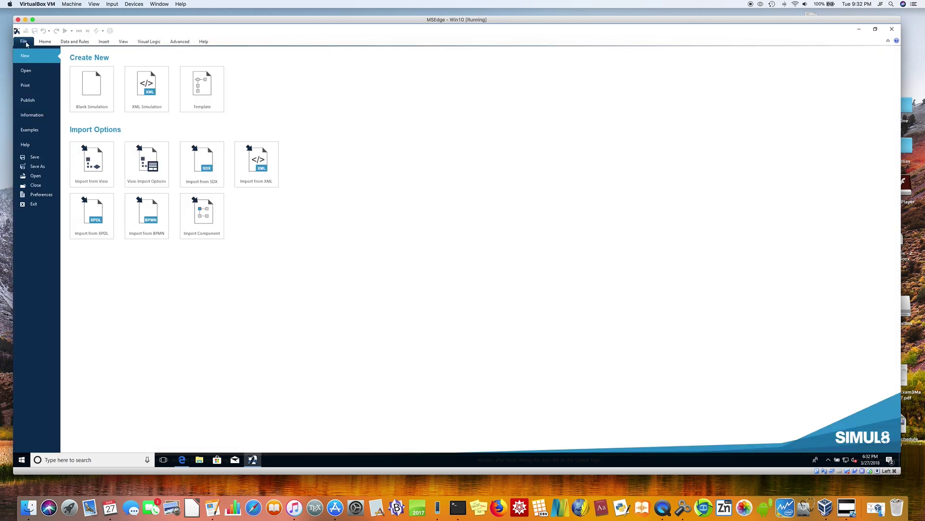
left_click(34, 158)
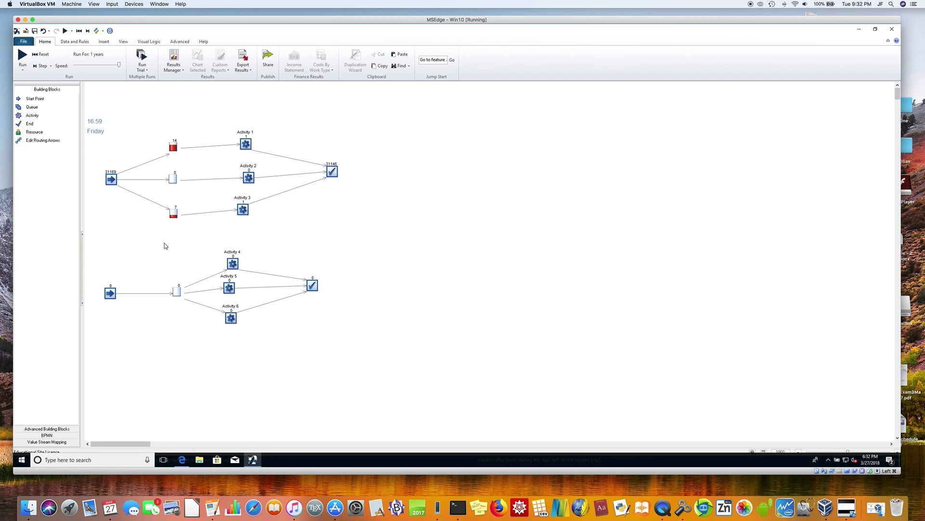
left_click(41, 54)
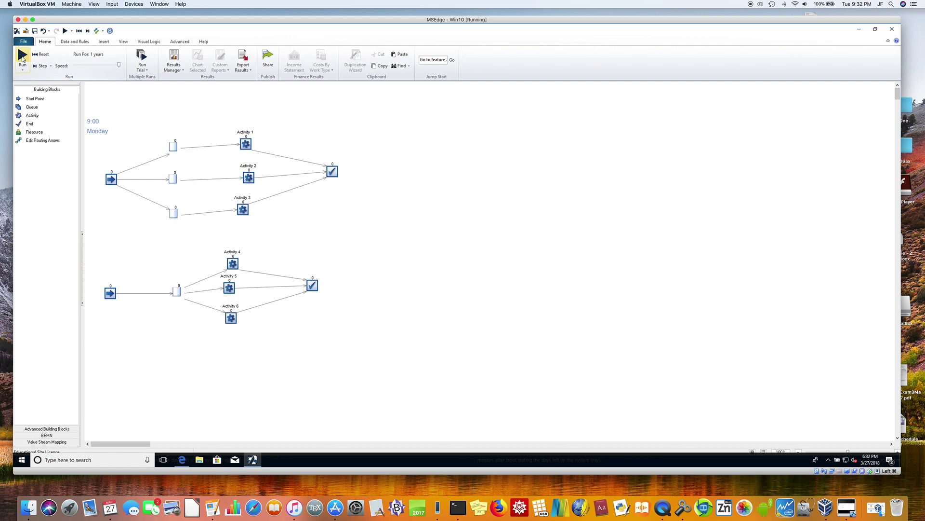
left_click(21, 58)
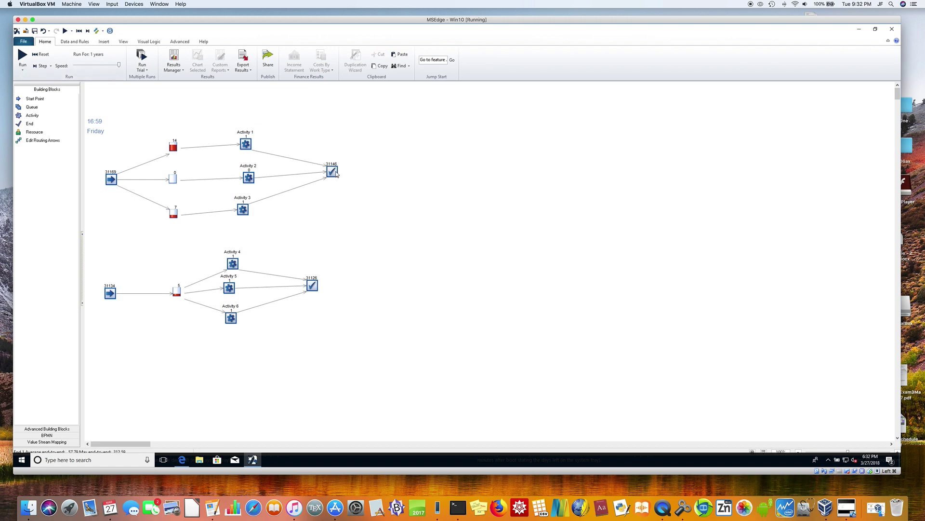
- Compare the time summaries of both end points and all the queues, and open the detailed results of the shared queue
mouse_move(337, 175)
mouse_move(314, 291)
mouse_move(175, 147)
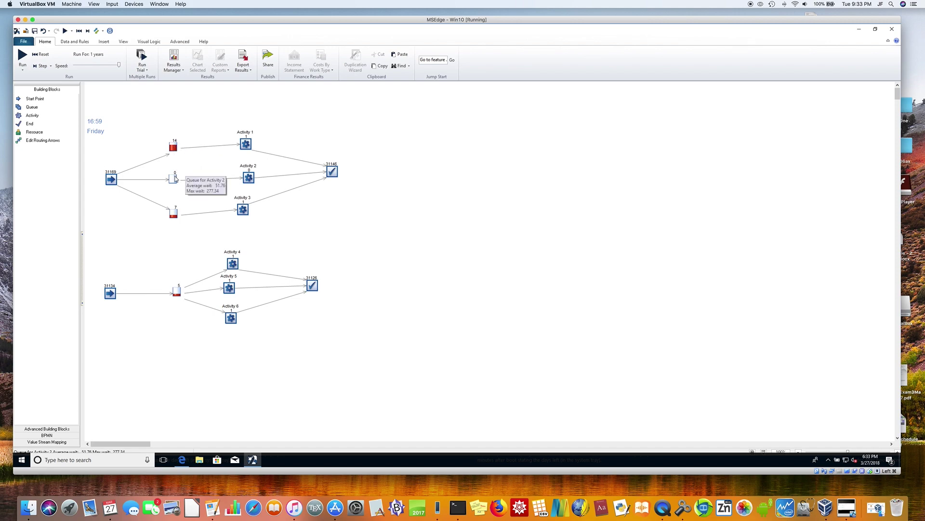
mouse_move(177, 217)
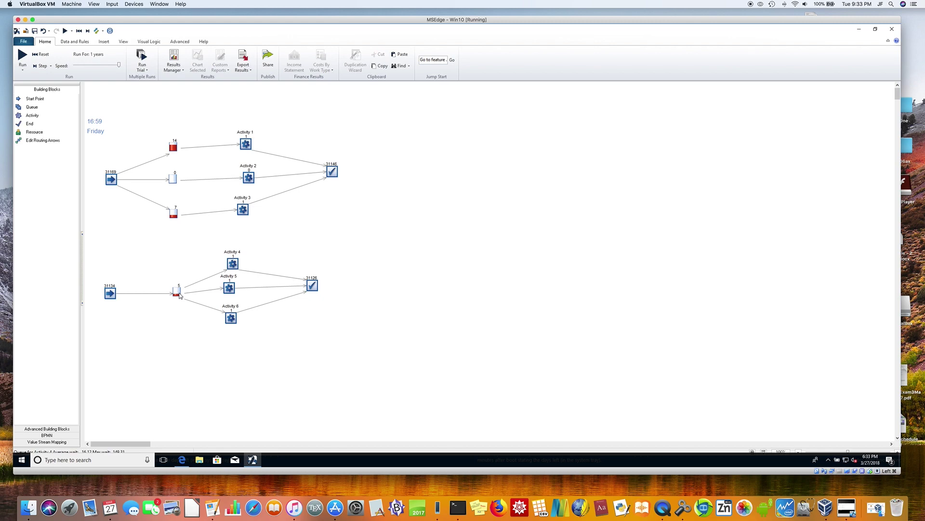
mouse_move(177, 294)
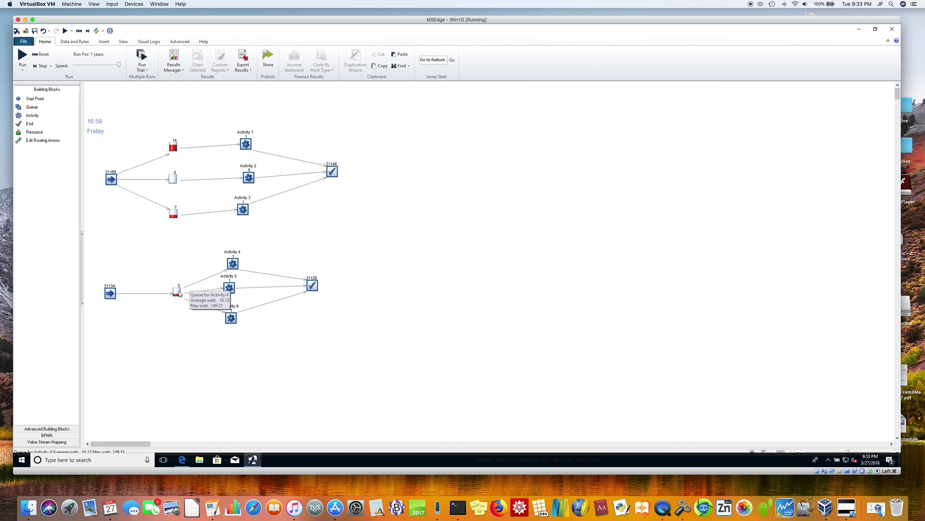
left_click(177, 293)
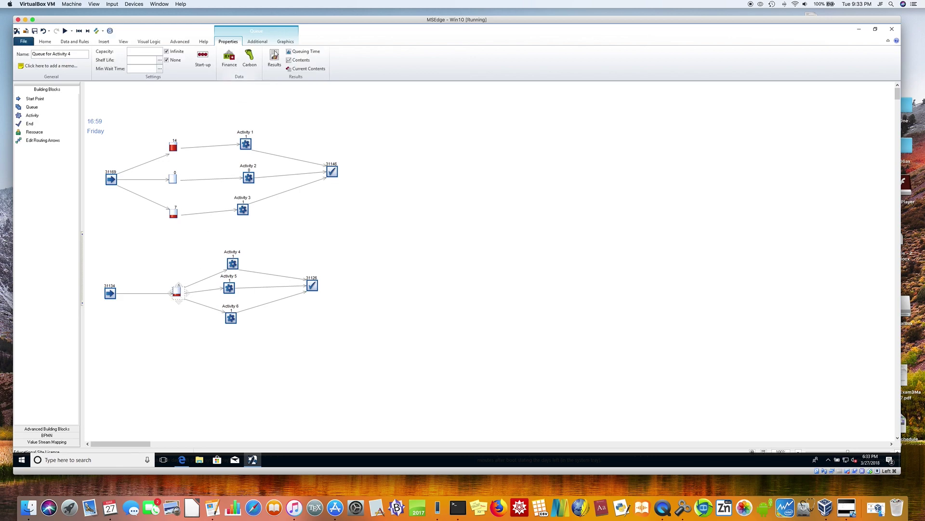
left_click(274, 57)
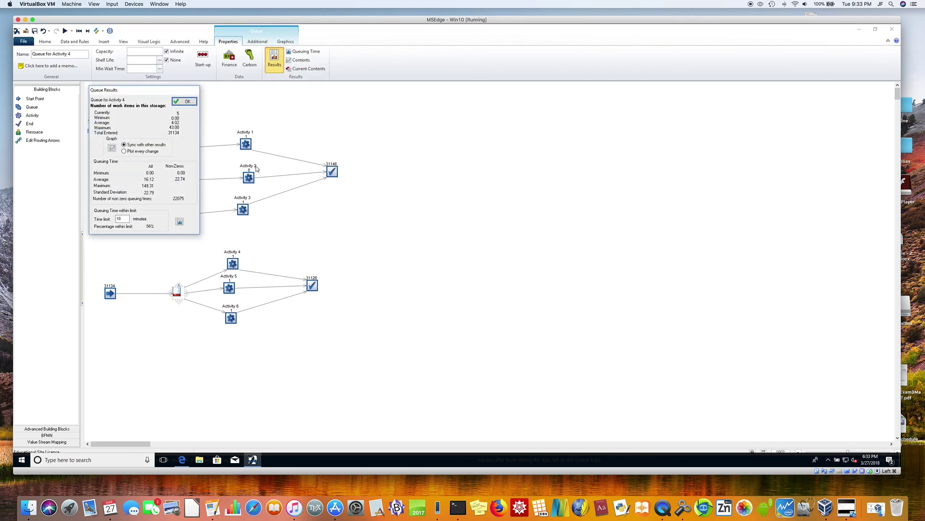
- Close the shared queue's detailed results and compare its waiting-time summary with those of the three separate queues
left_click(185, 101)
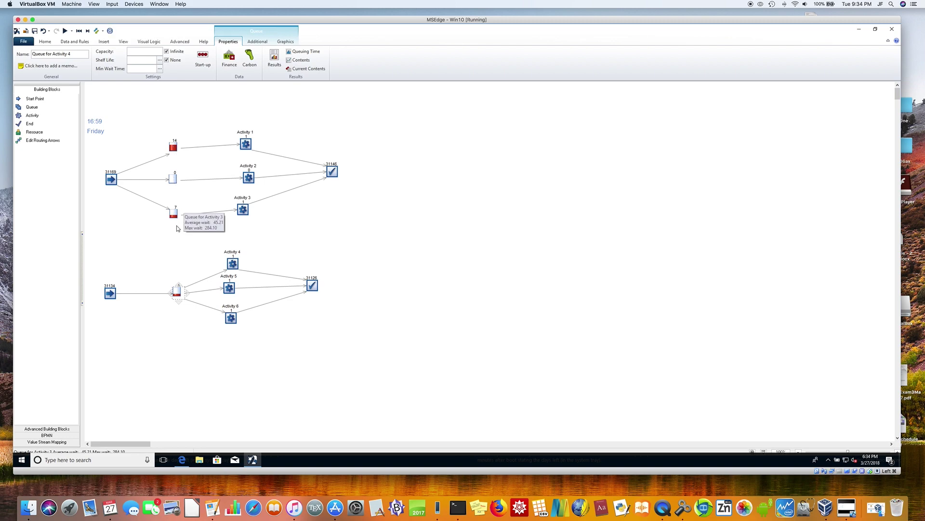
mouse_move(179, 297)
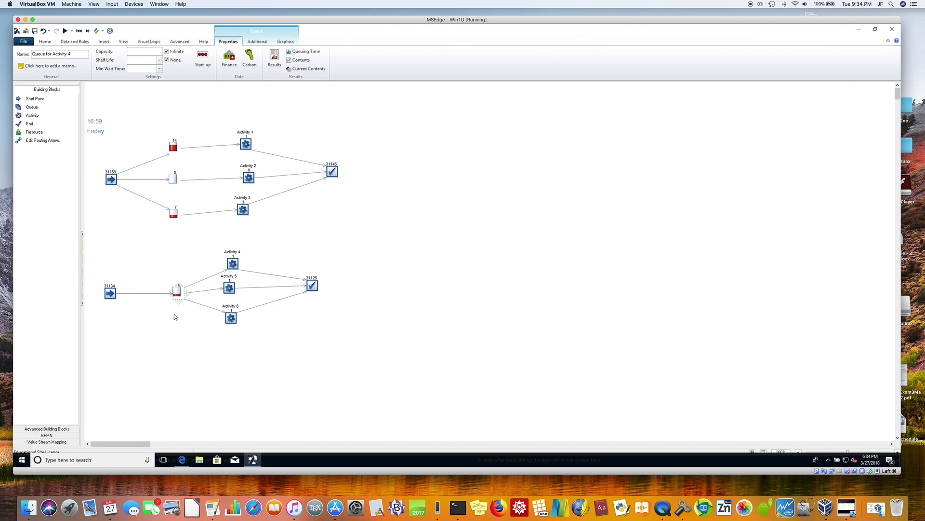
left_click(176, 316)
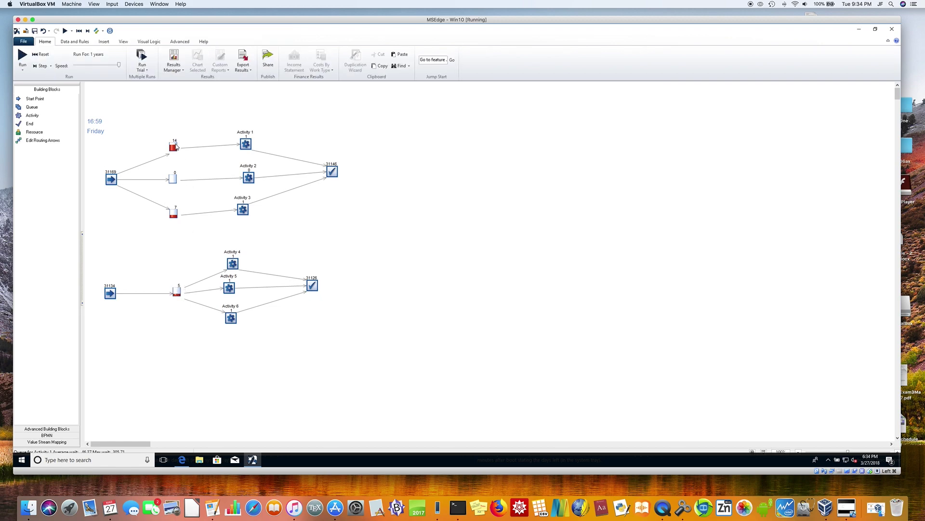
mouse_move(176, 147)
mouse_move(174, 214)
mouse_move(178, 292)
- Review the timing distribution, average and utilization of all six activities, and compare the inter-arrival settings of both start points
left_click(246, 145)
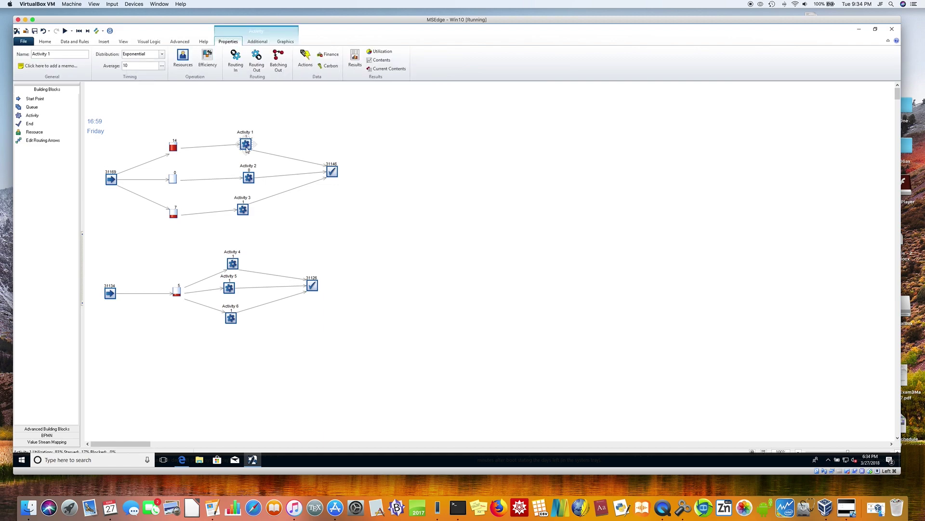
mouse_move(247, 147)
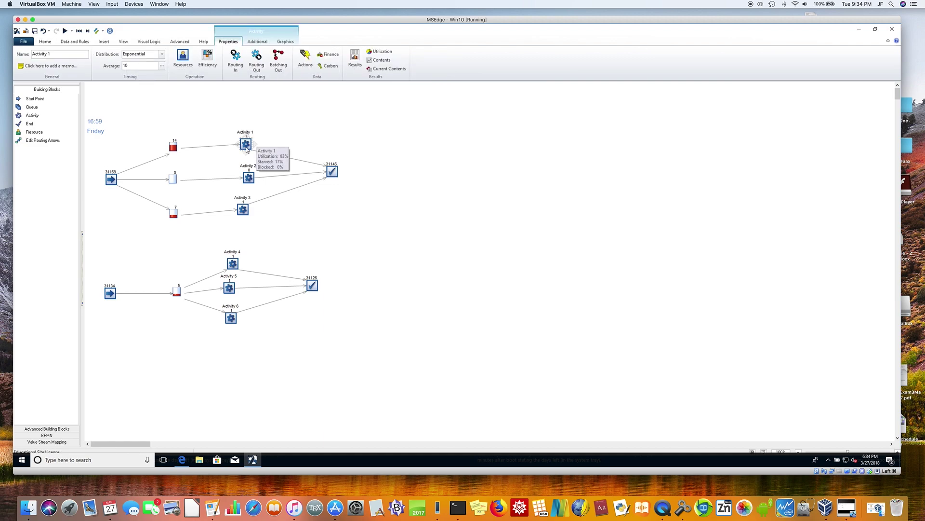
left_click(249, 180)
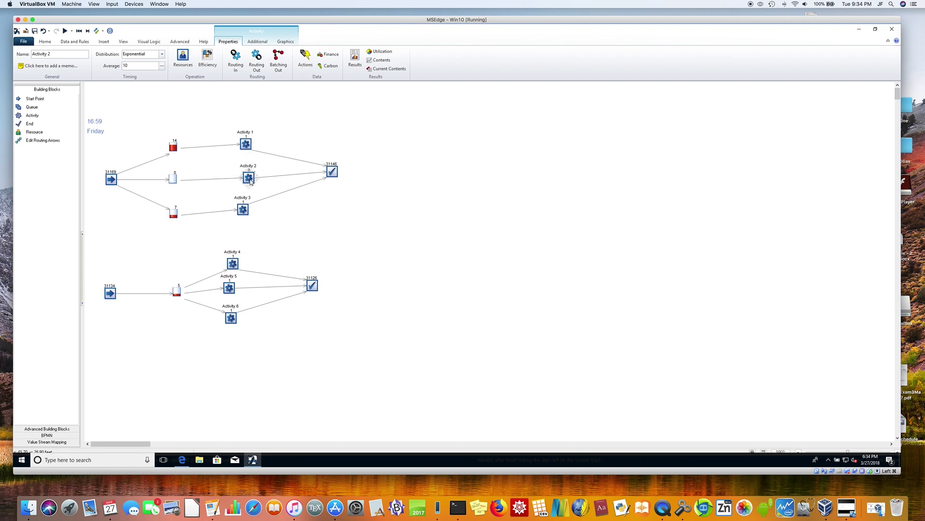
left_click(244, 212)
left_click(234, 266)
left_click(229, 289)
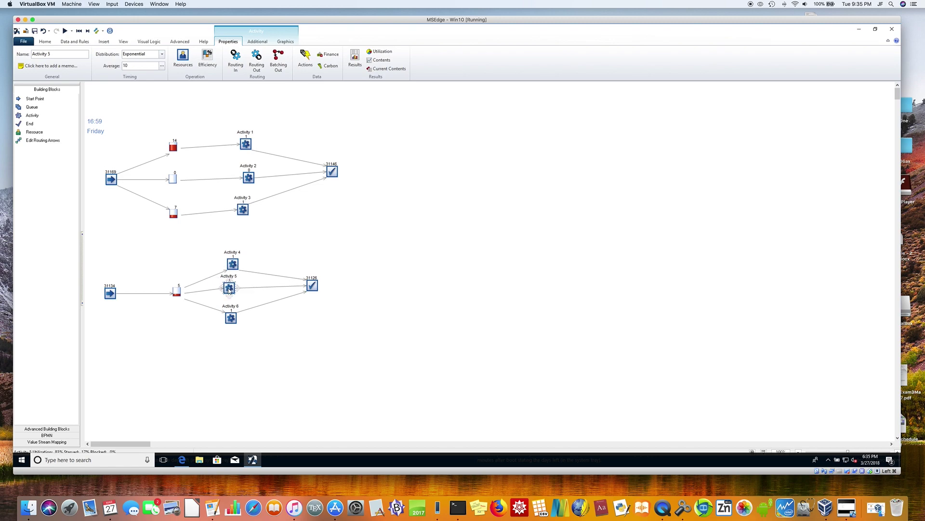
left_click(231, 317)
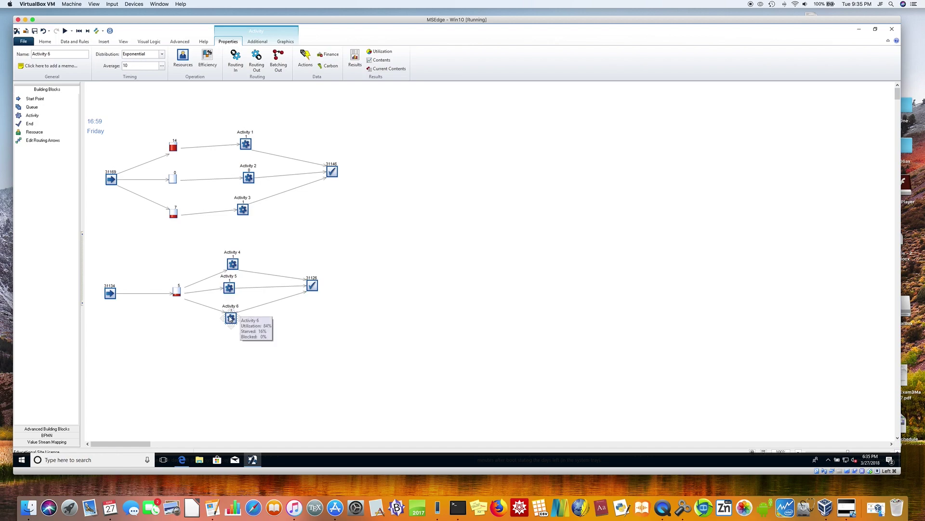
left_click(111, 179)
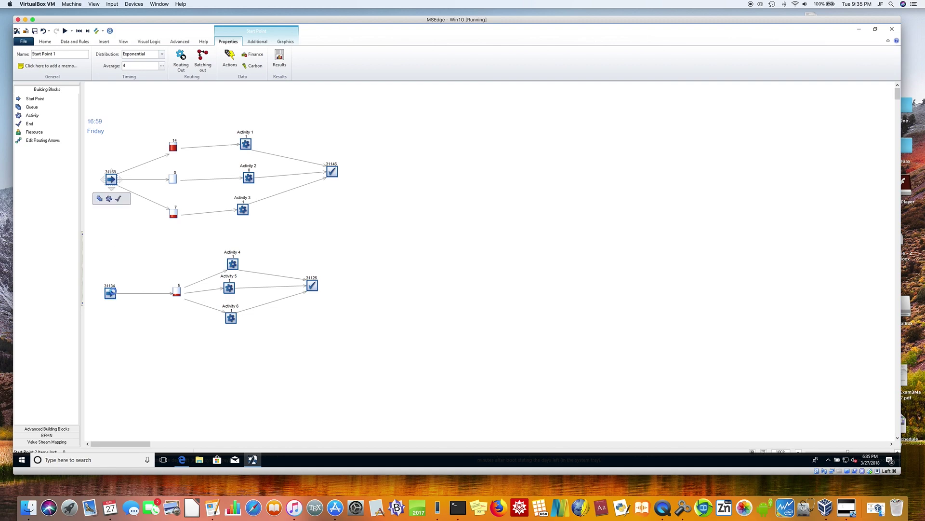
left_click(113, 292)
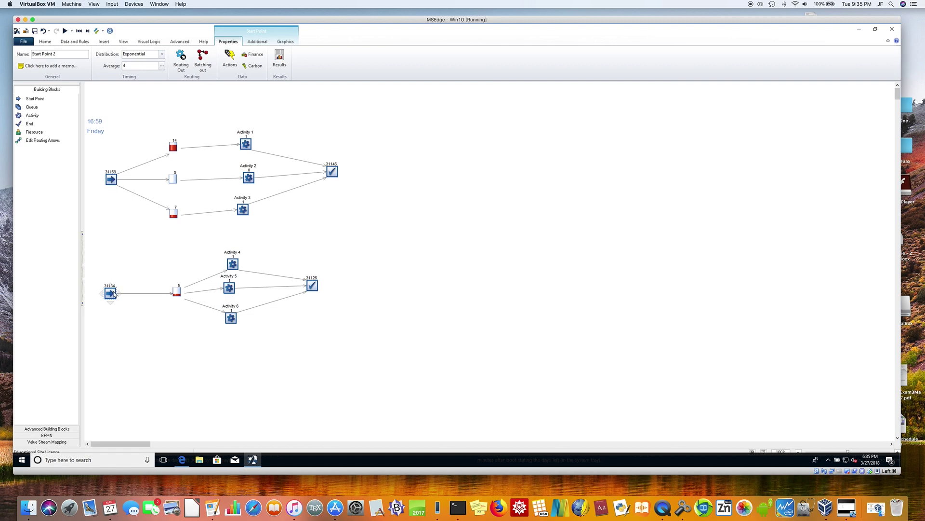
left_click(125, 249)
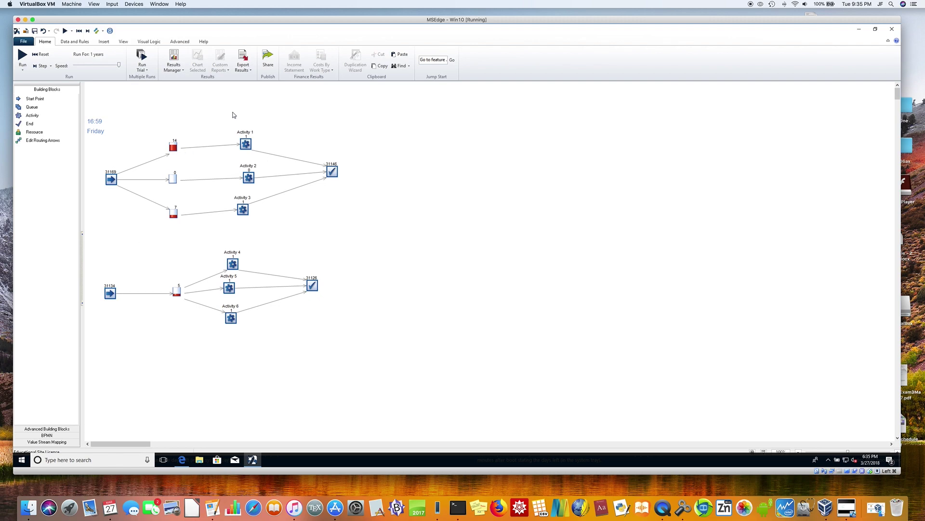
- Set Activity 1's timing to a Normal distribution with a standard deviation of 3
left_click(249, 145)
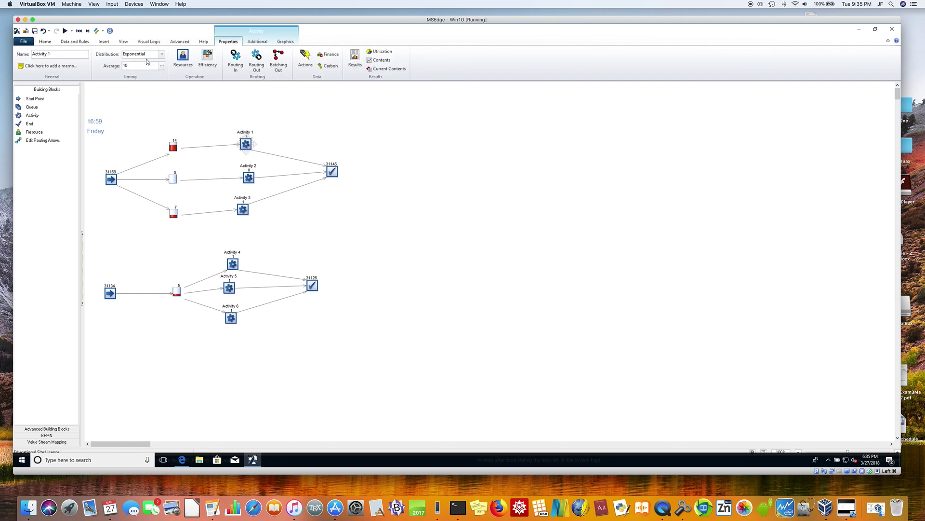
left_click(163, 55)
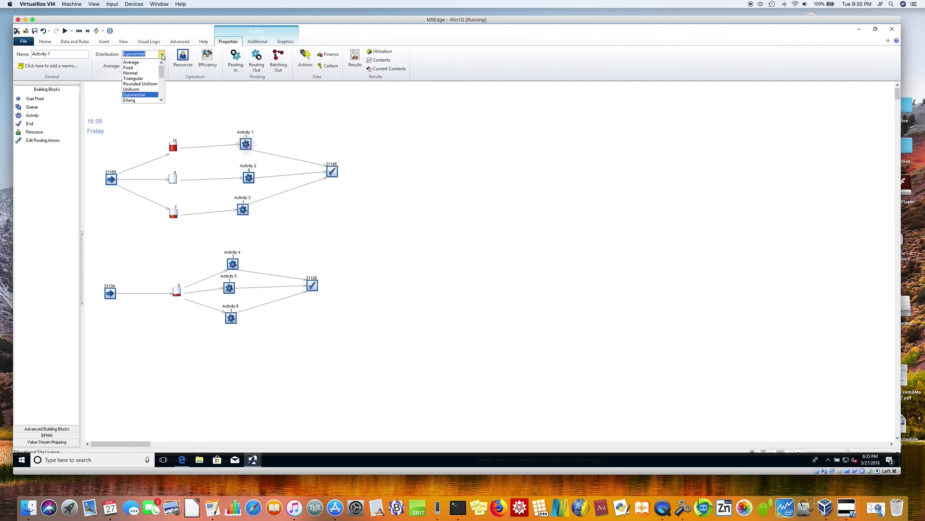
left_click(144, 73)
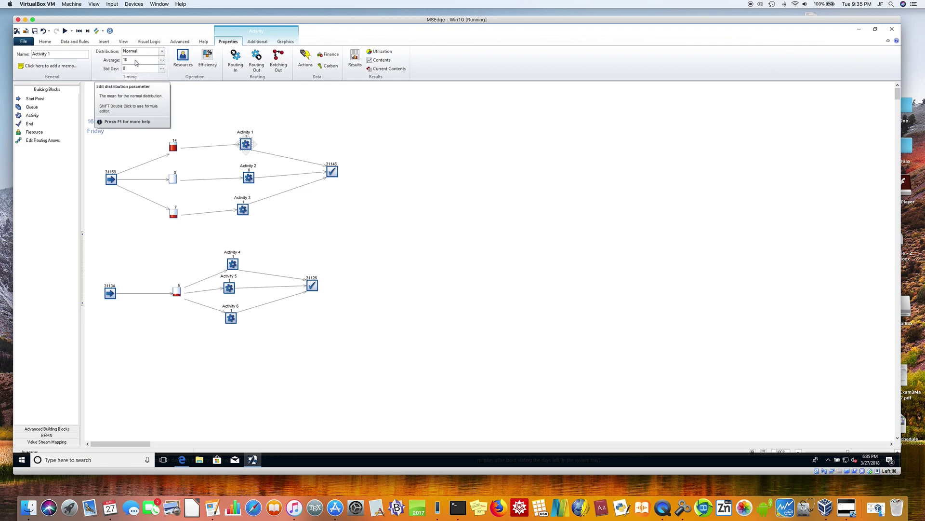
left_click(135, 69)
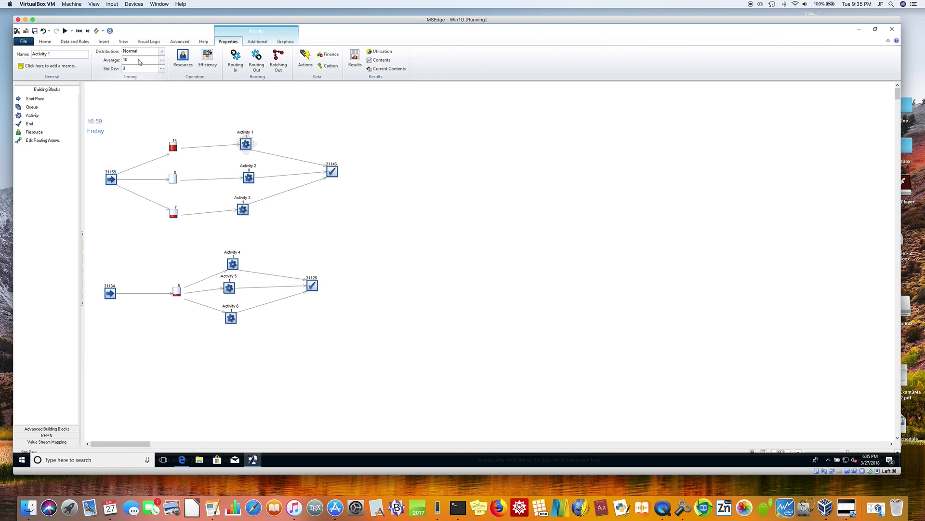
- Set Activity 2's timing to a Normal distribution with a standard deviation matching Activity 1
left_click(250, 178)
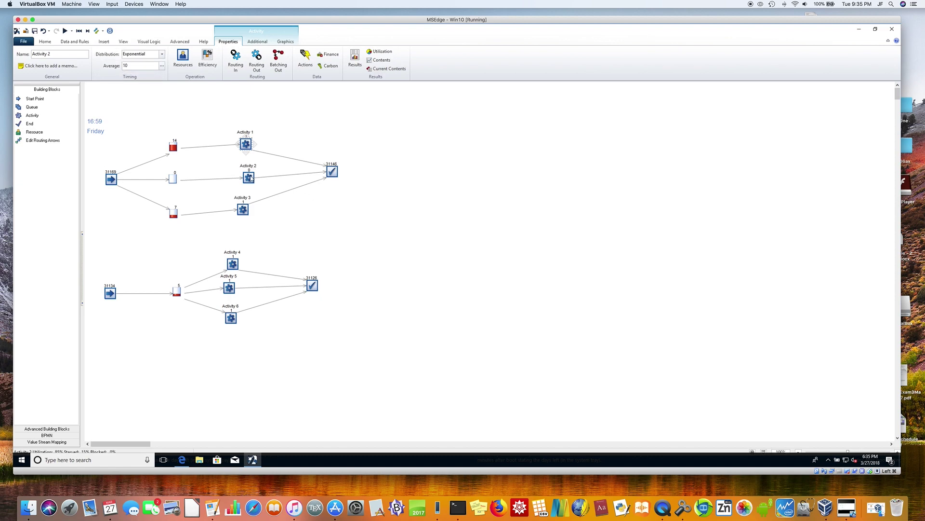
left_click(162, 55)
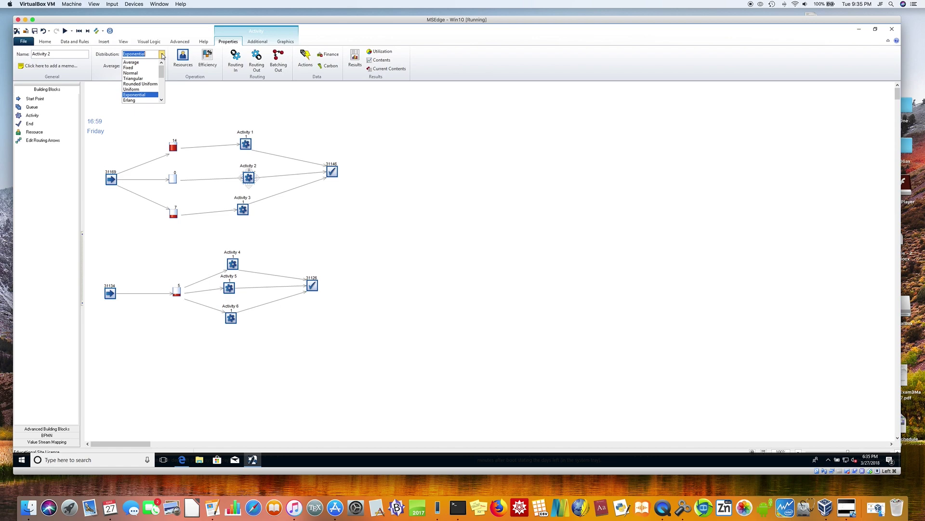
left_click(143, 74)
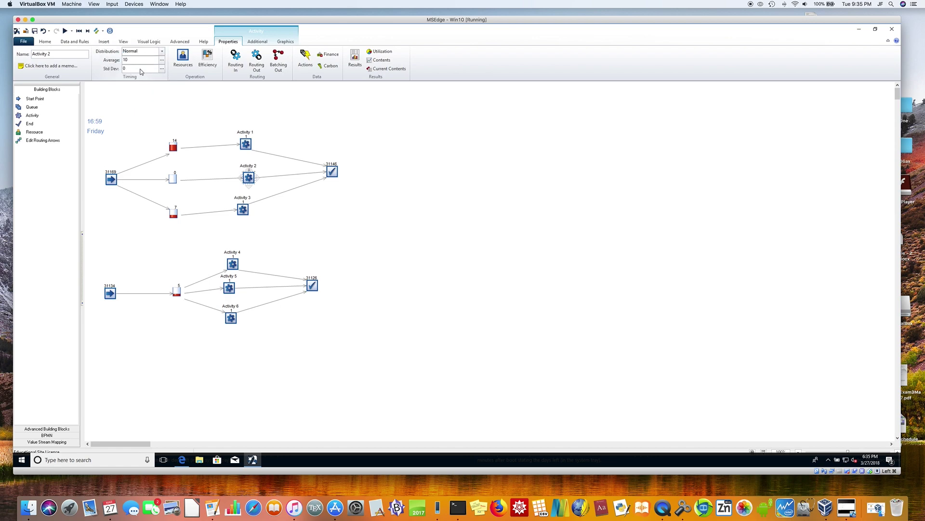
left_click(162, 69)
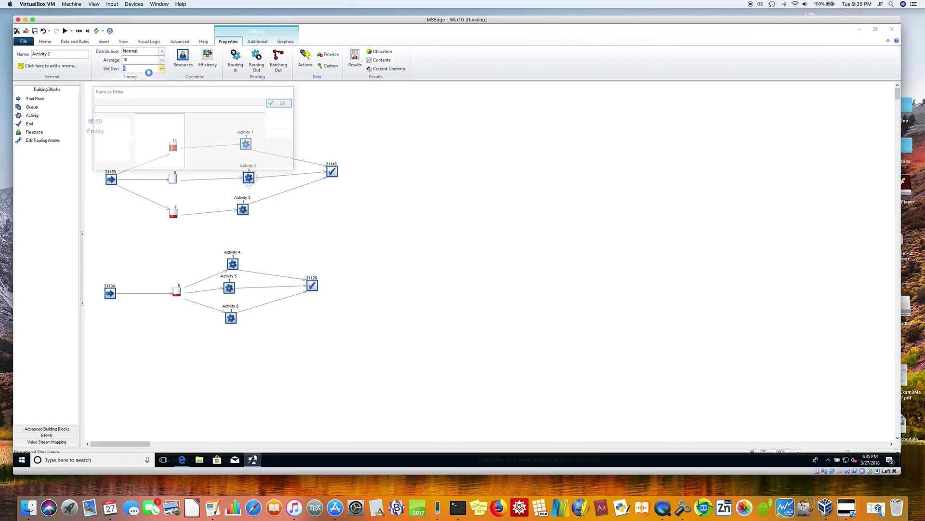
left_click(282, 113)
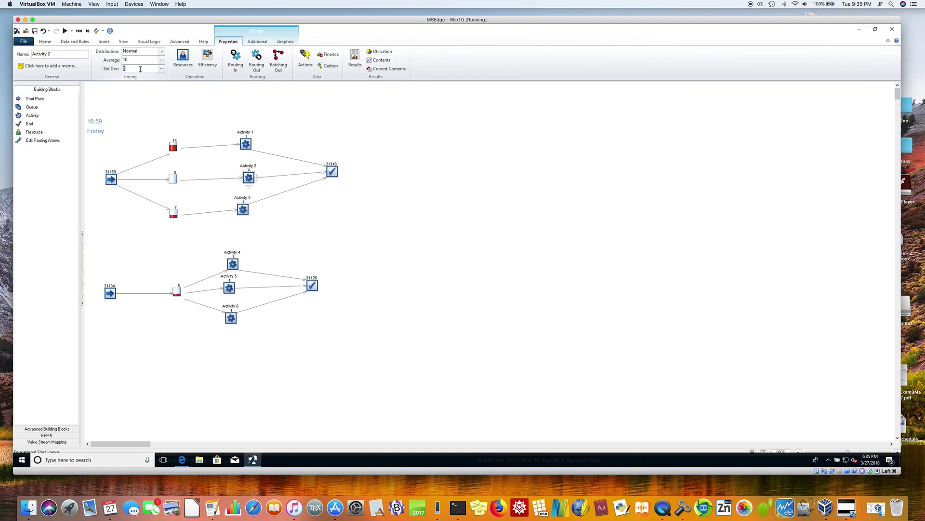
left_click(164, 93)
- Give Activity 3 a Normal timing distribution and the same standard deviation as Activity 1
left_click(242, 209)
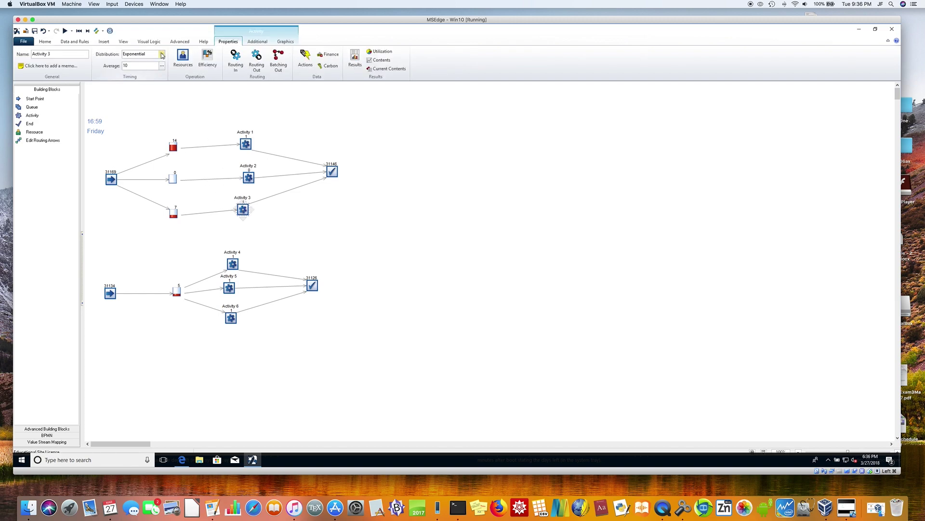
left_click(162, 54)
left_click(153, 73)
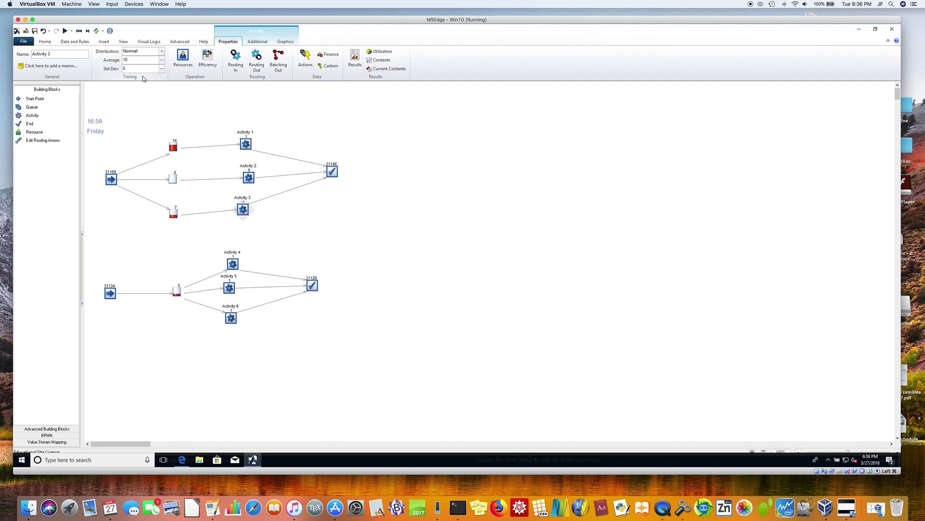
left_click(150, 67)
- Change Activity 4's timing distribution to Normal, using the same standard deviation as in the upper model
left_click(232, 263)
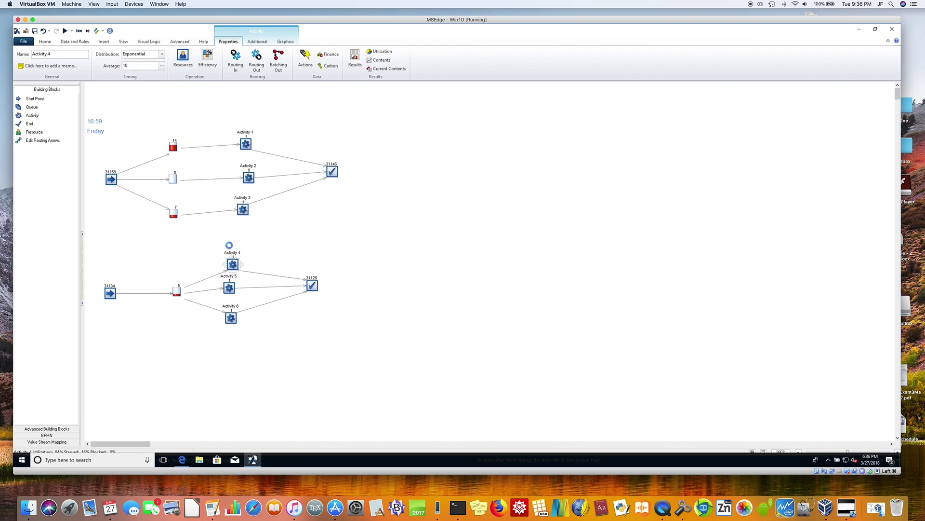
left_click(162, 55)
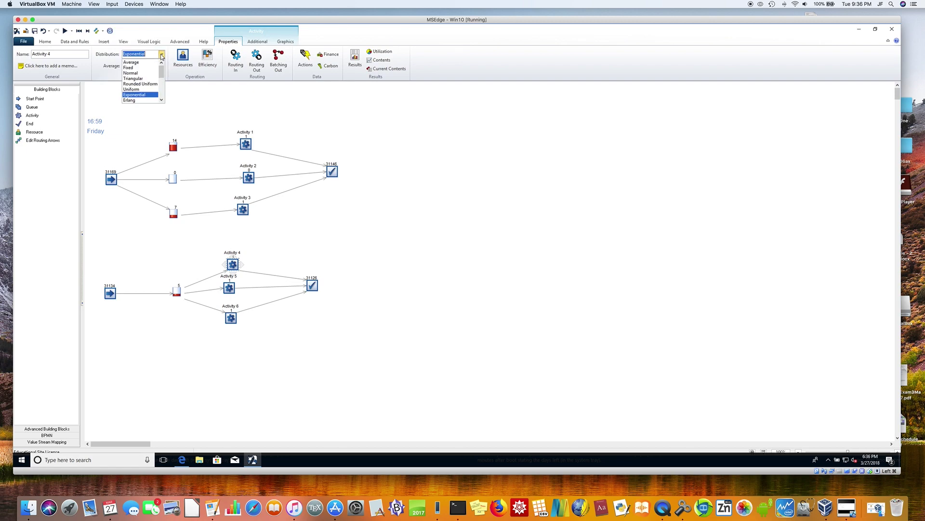
left_click(134, 74)
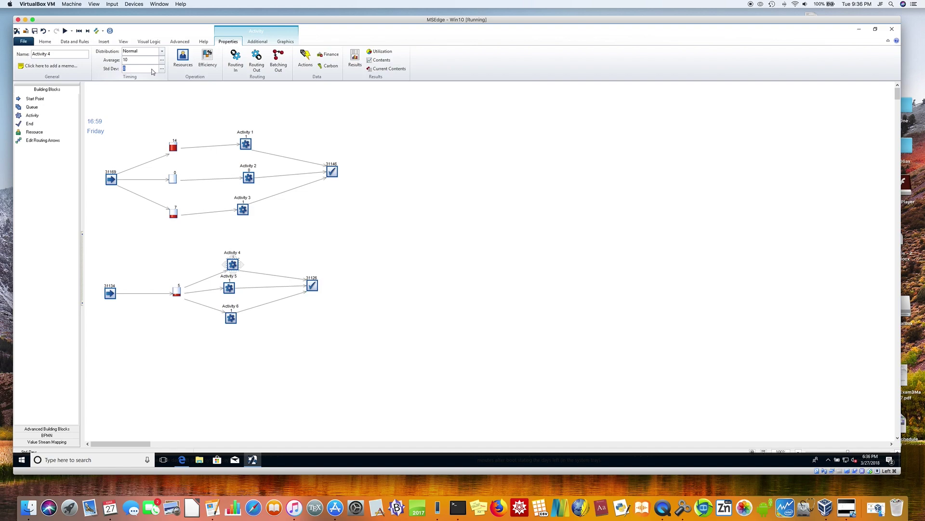
double_click(152, 69)
- Set Activity 5's timing to a Normal distribution with a standard deviation of 3
left_click(229, 287)
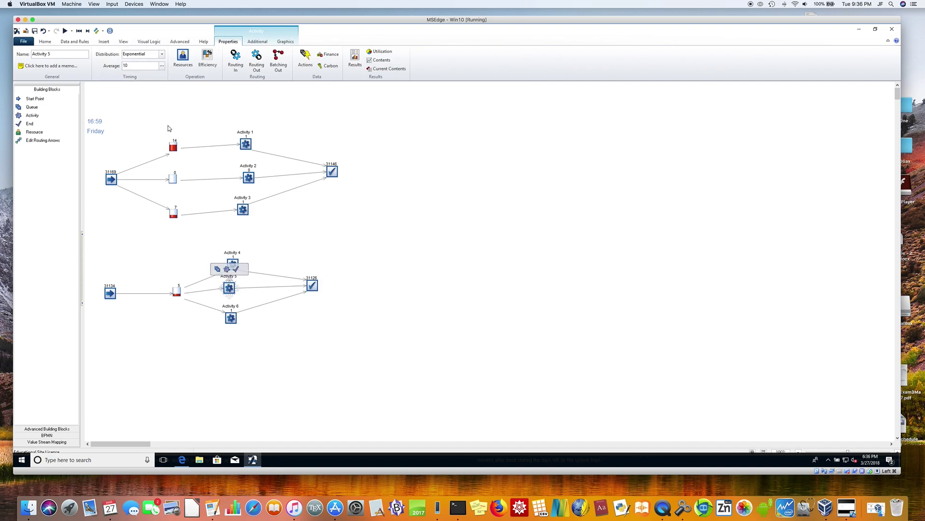
left_click(160, 55)
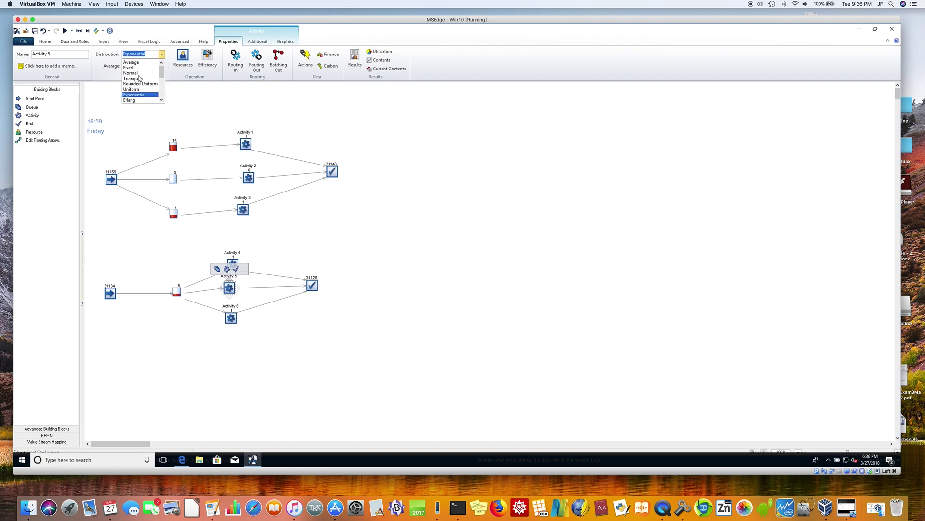
left_click(139, 73)
left_click(142, 69)
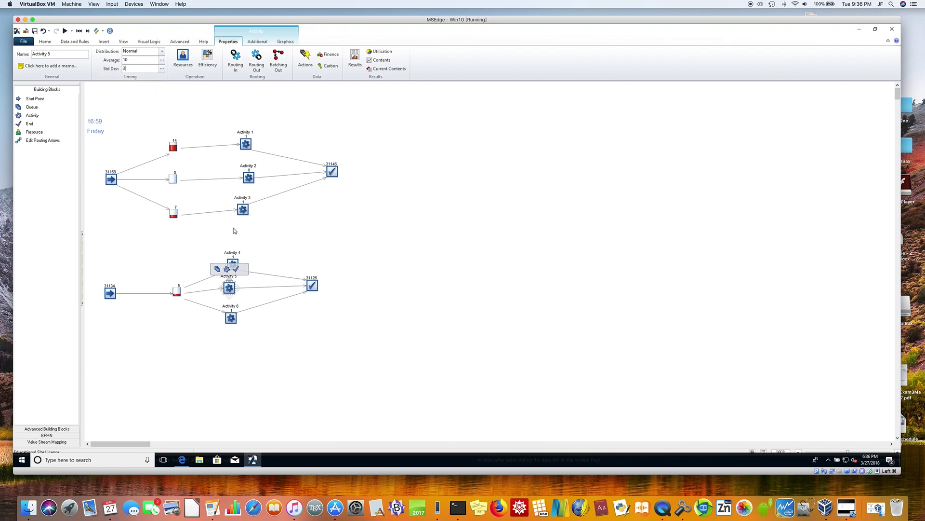
left_click(256, 296)
- Set Activity 6's timing to a Normal distribution with a standard deviation of 3
left_click(231, 318)
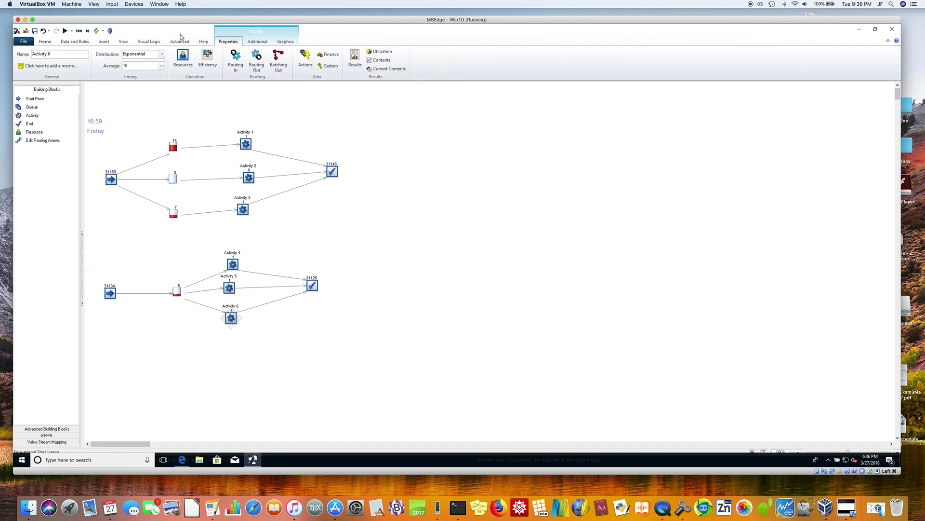
double_click(152, 55)
left_click(162, 55)
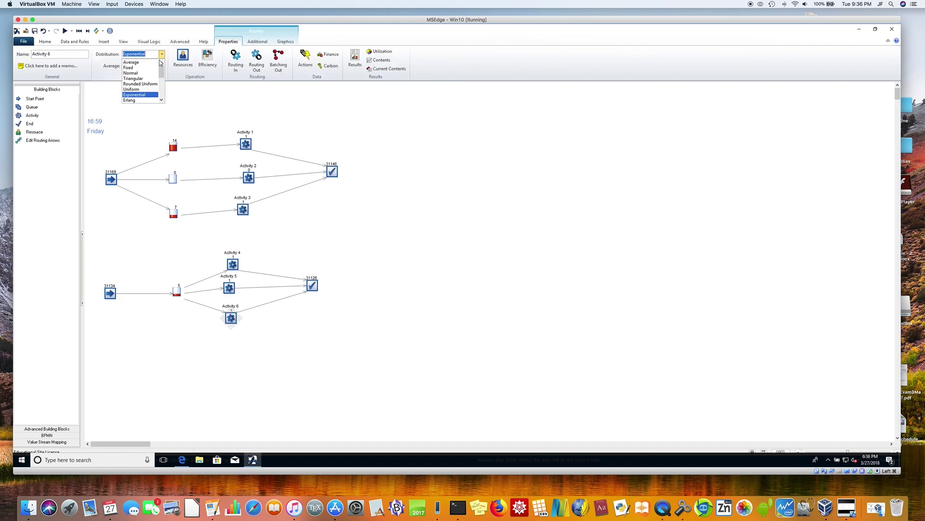
left_click(138, 73)
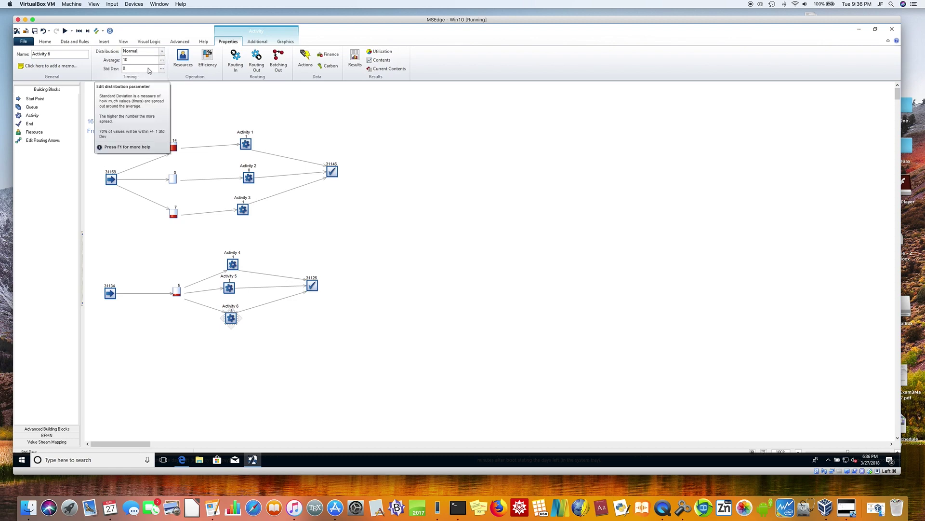
left_click(149, 69)
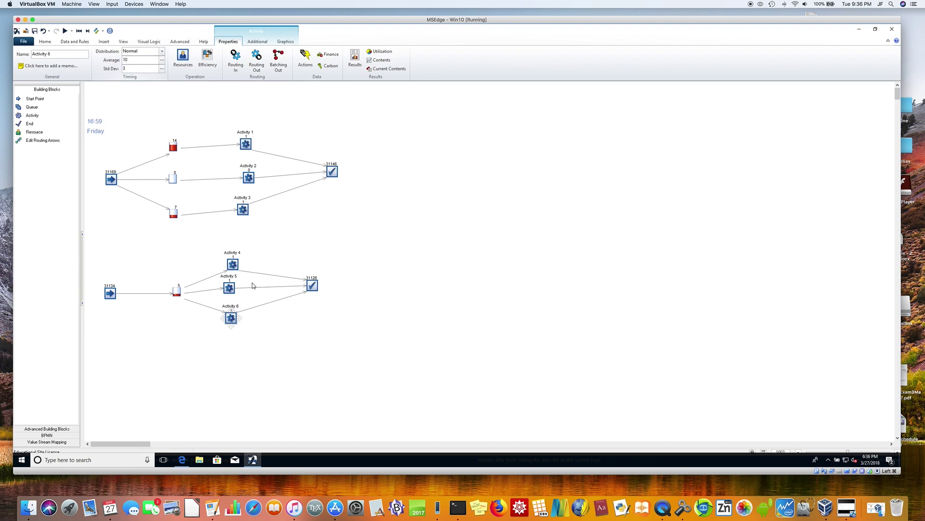
- Reset and run the one-year simulation with the Normal service times, and check the end-to-end times at End 1 and End 2
left_click(227, 288)
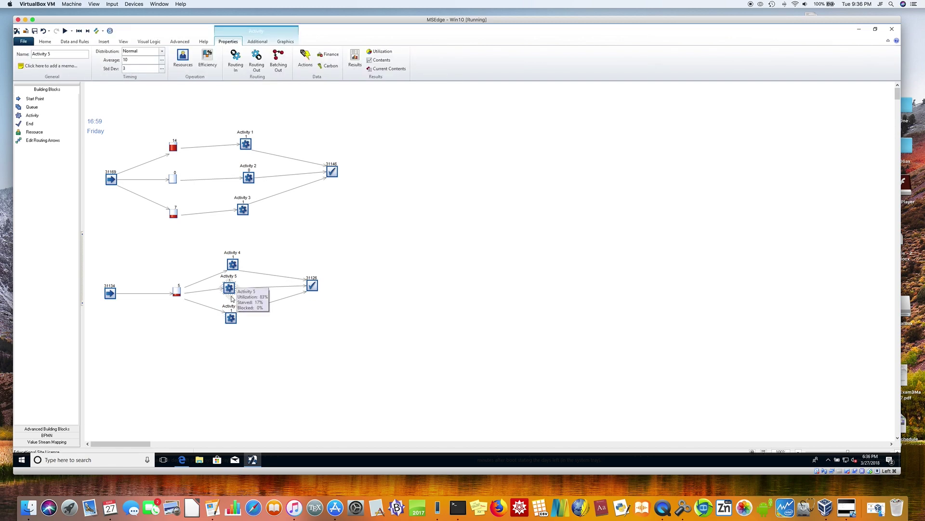
left_click(255, 340)
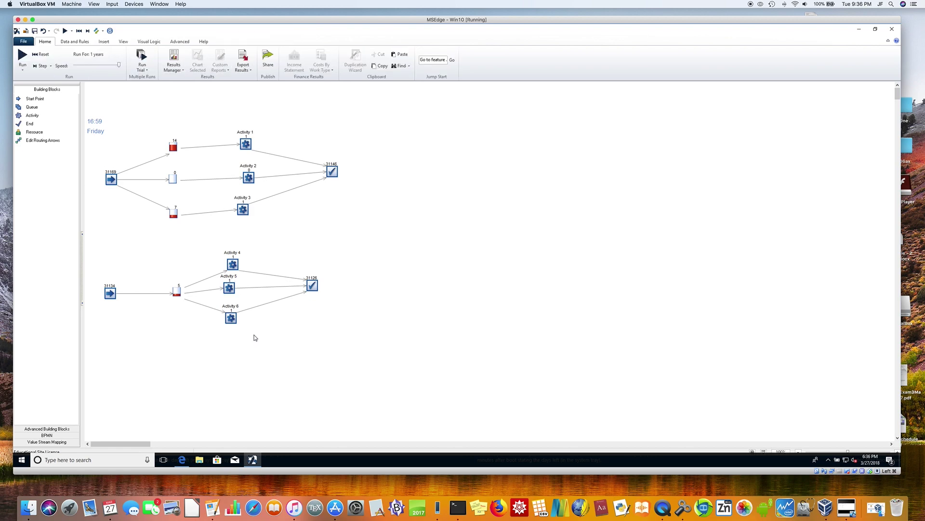
left_click(44, 55)
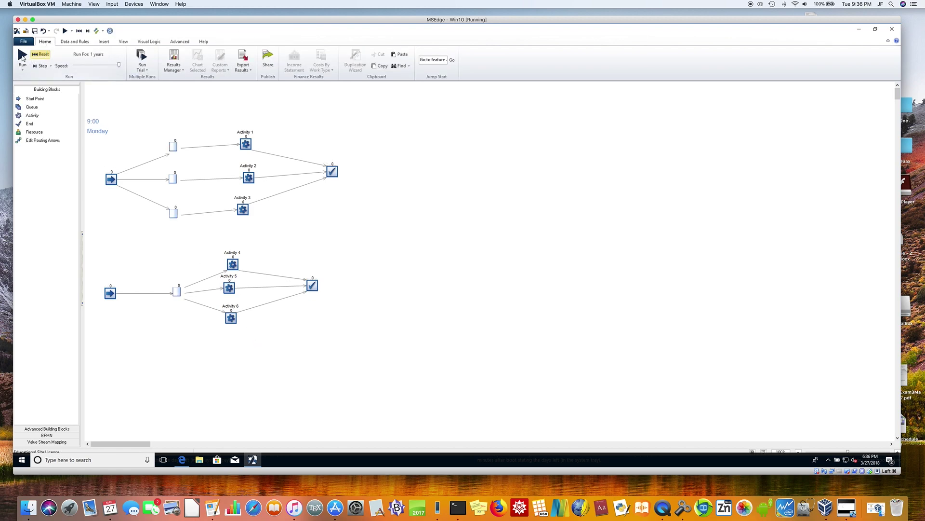
left_click(22, 57)
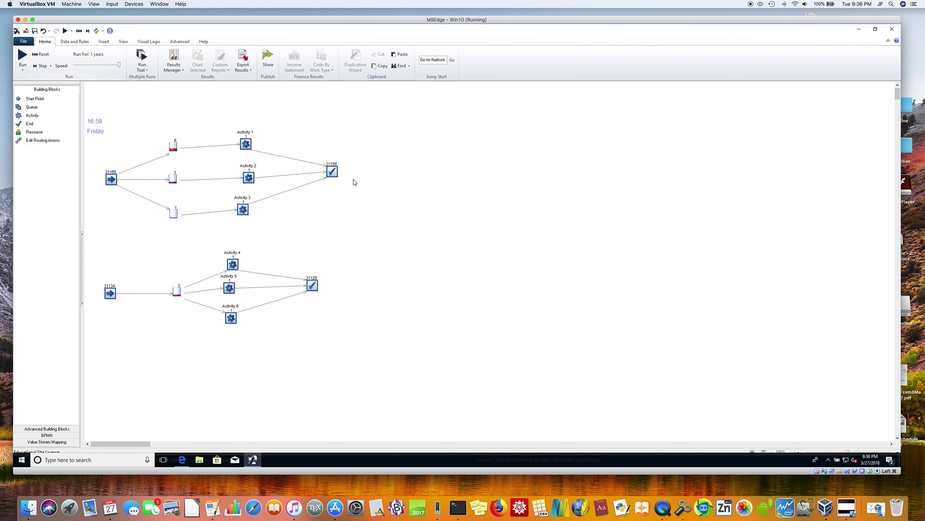
mouse_move(331, 173)
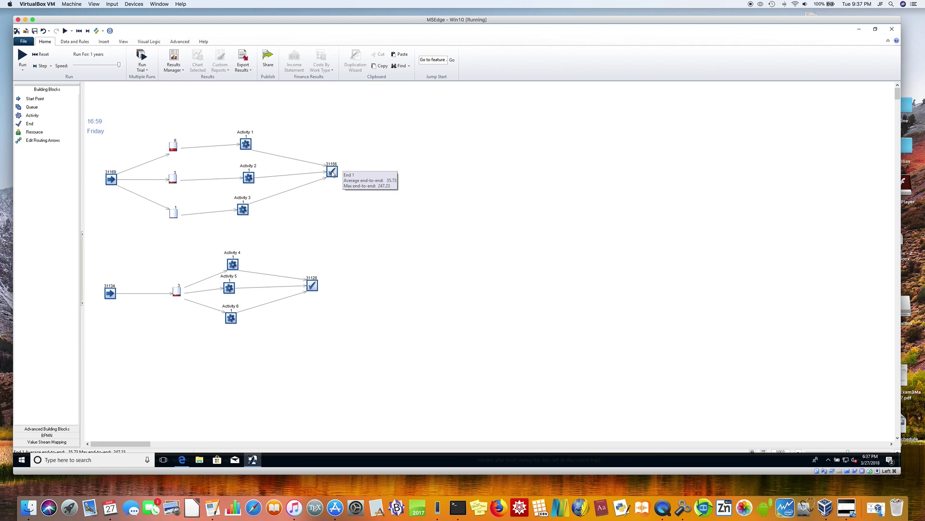
mouse_move(313, 287)
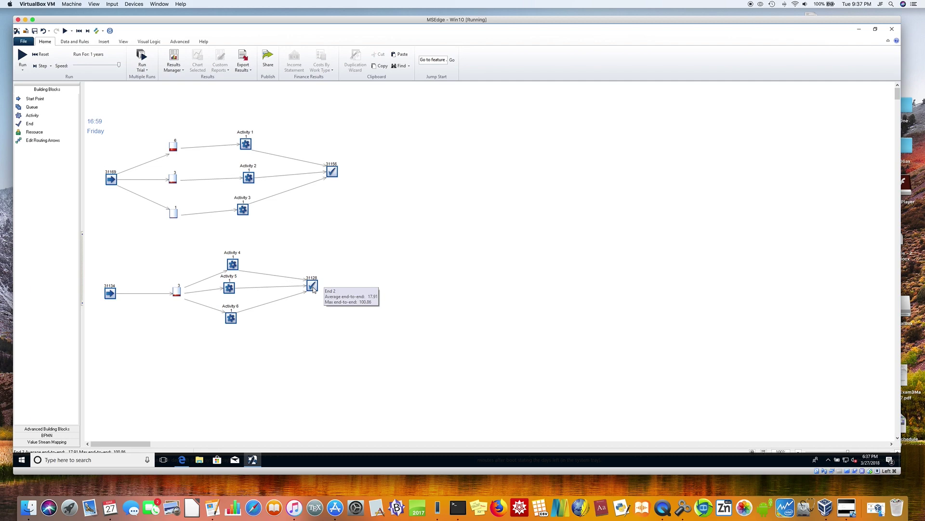
- Reset the simulation and add a resource above Activity 1 with 2 units available
left_click(42, 54)
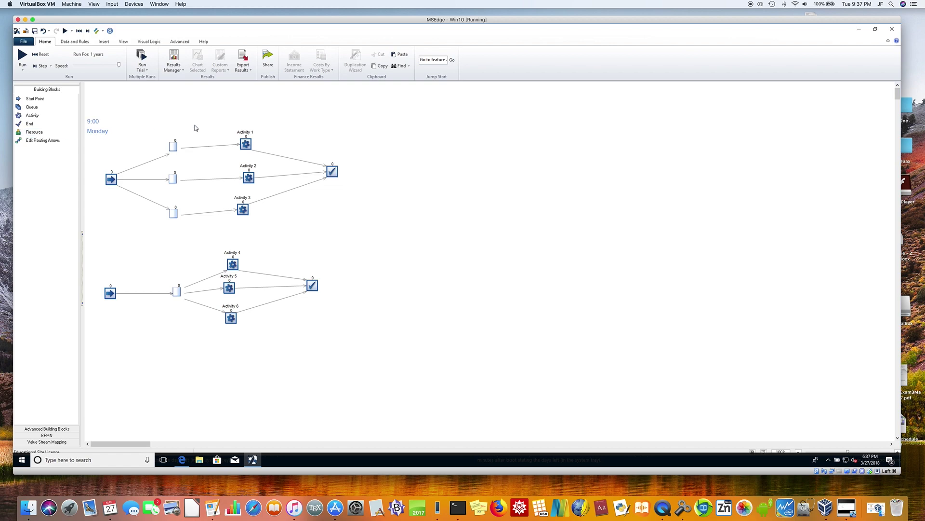
left_click(227, 119)
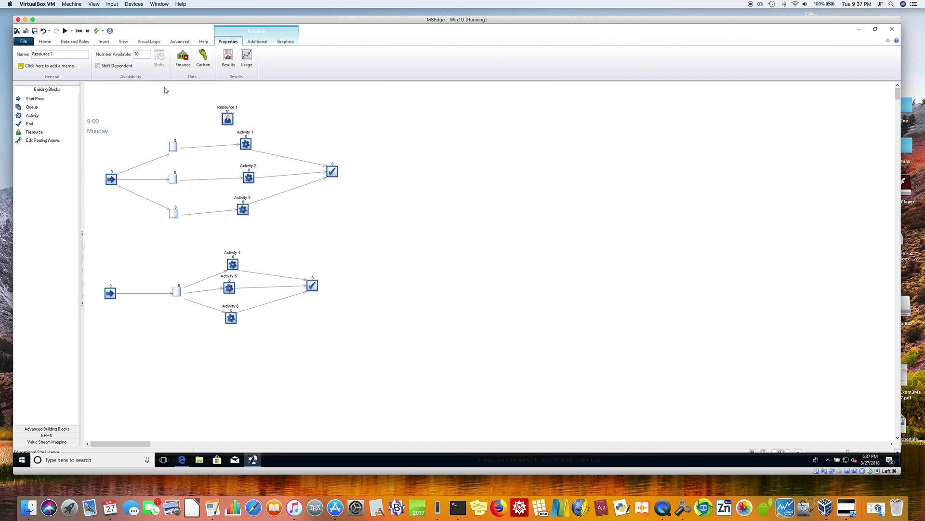
double_click(144, 54)
type("2")
left_click(166, 113)
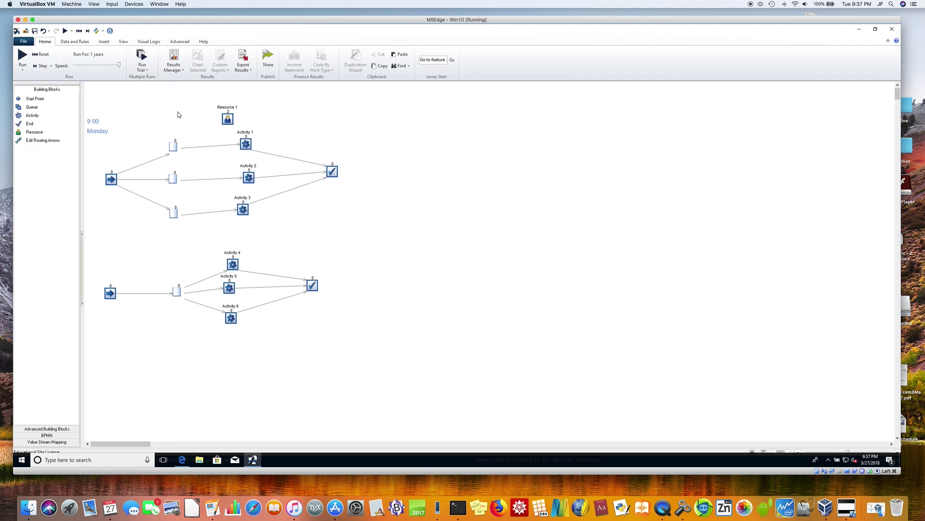
left_click(228, 121)
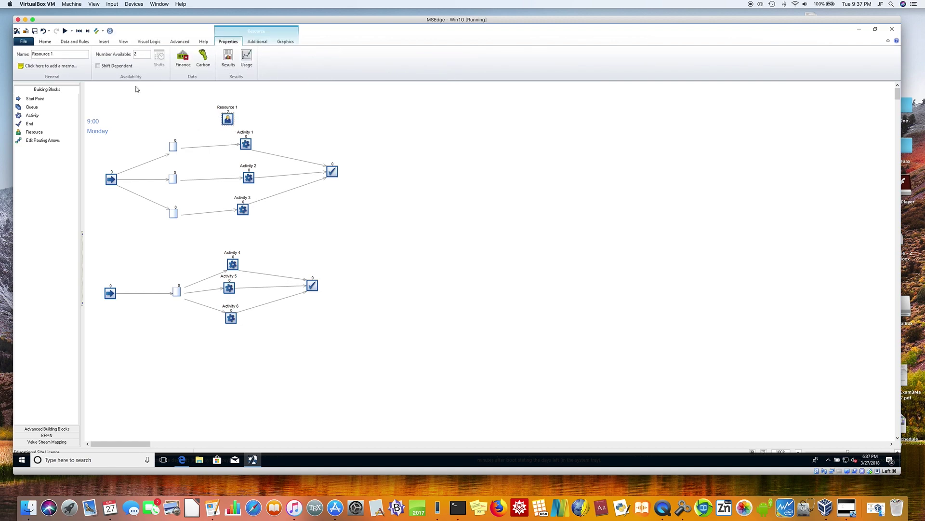
- Make Activity 1 require Resource 1
left_click(246, 144)
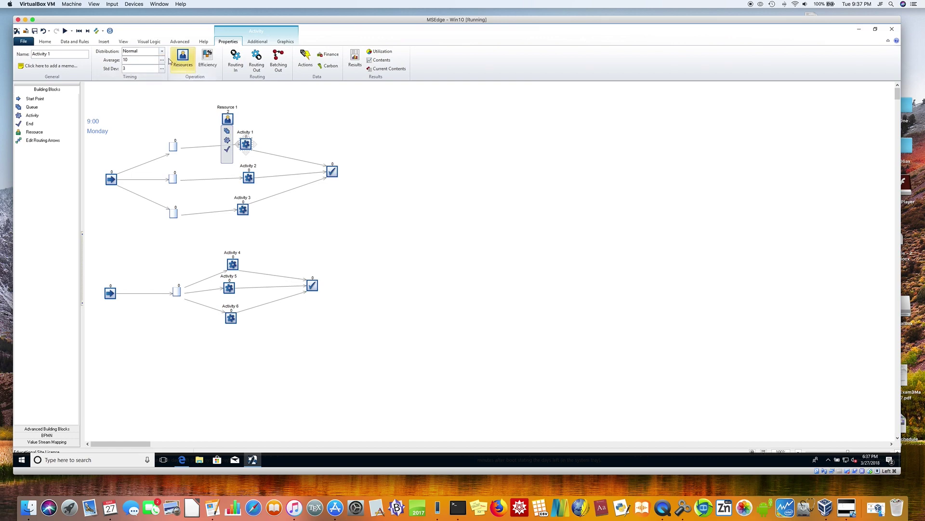
left_click(184, 63)
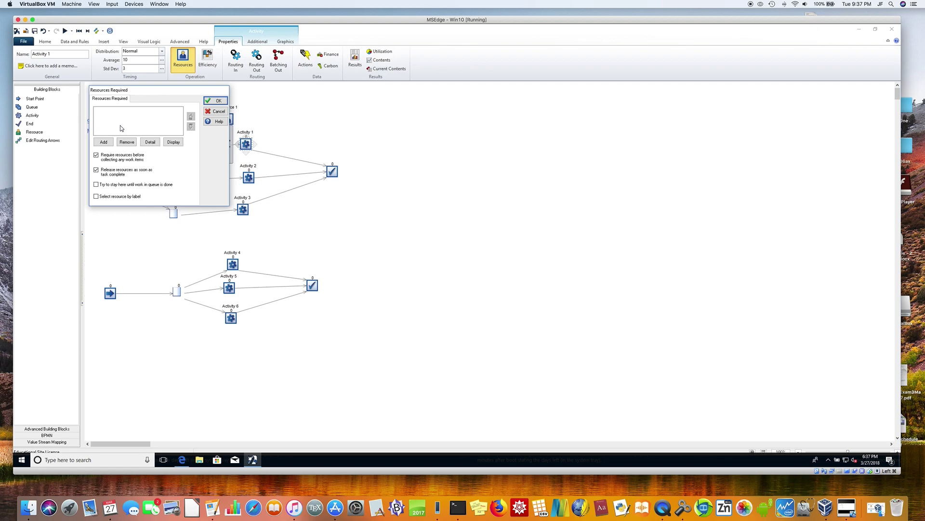
left_click(105, 142)
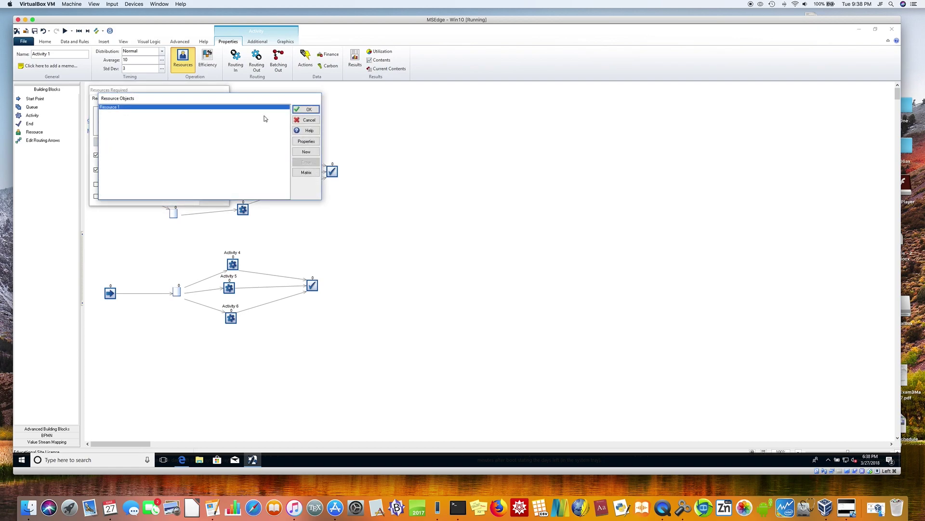
left_click(306, 109)
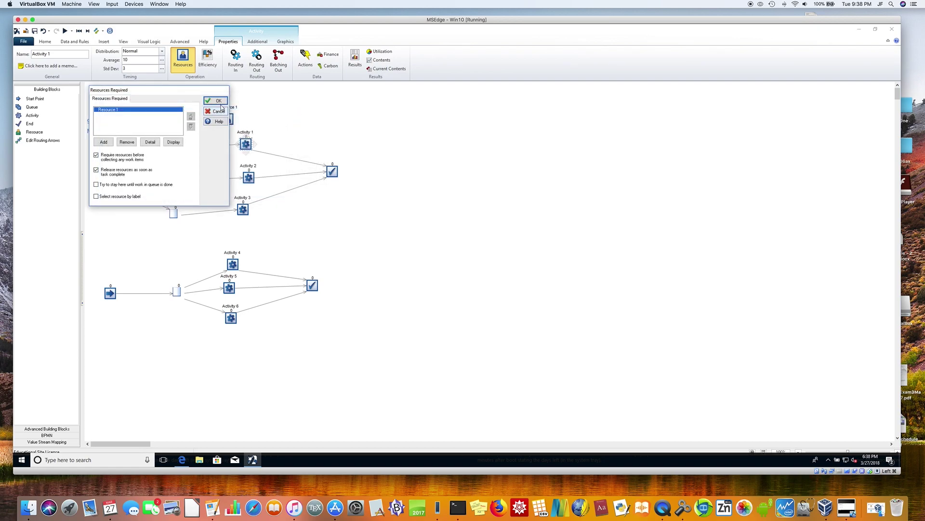
left_click(215, 100)
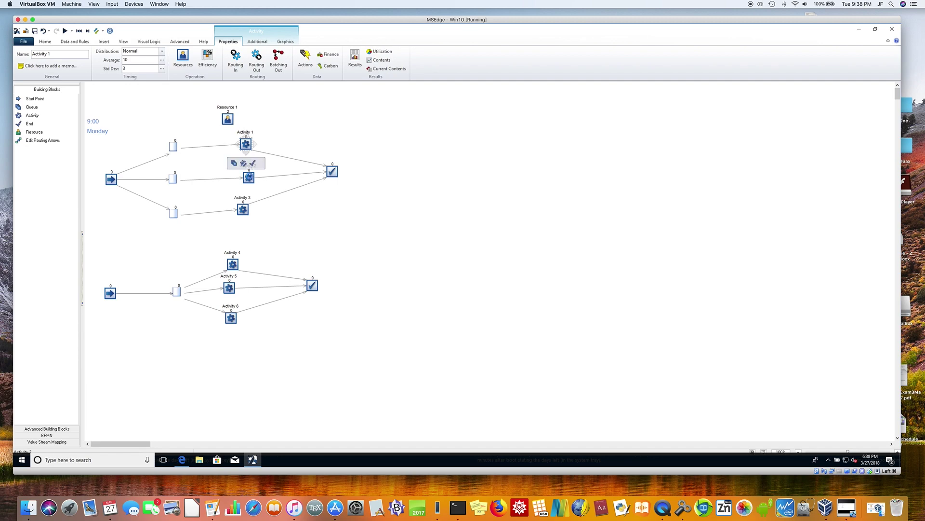
- Add Resource 1 to the resources required by Activity 2
left_click(249, 176)
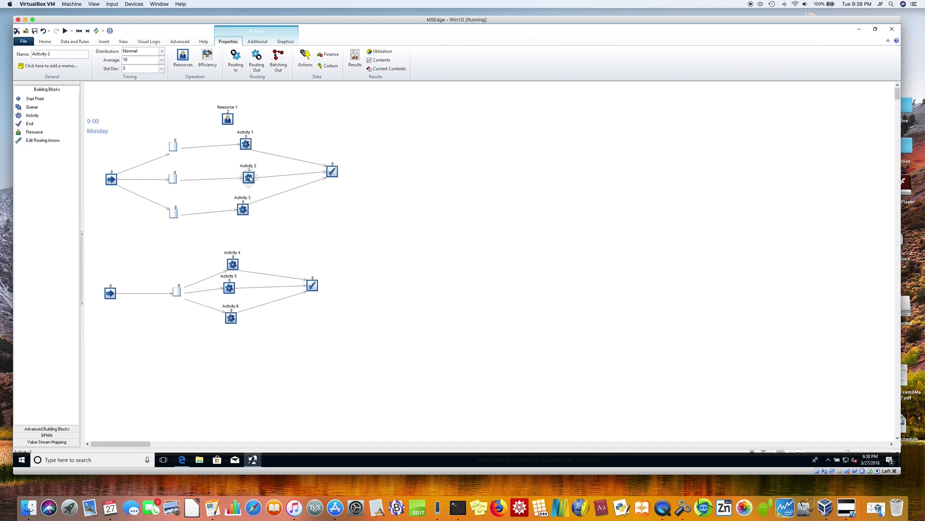
left_click(184, 57)
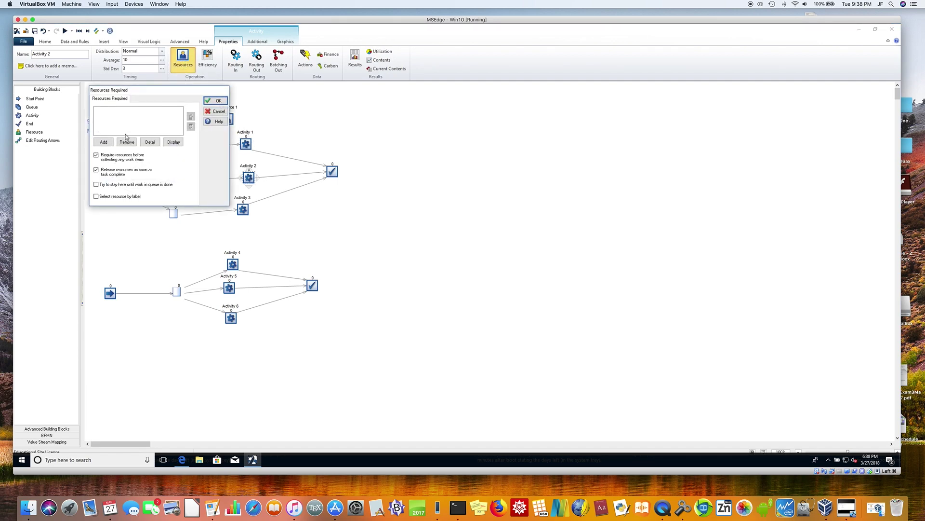
left_click(103, 142)
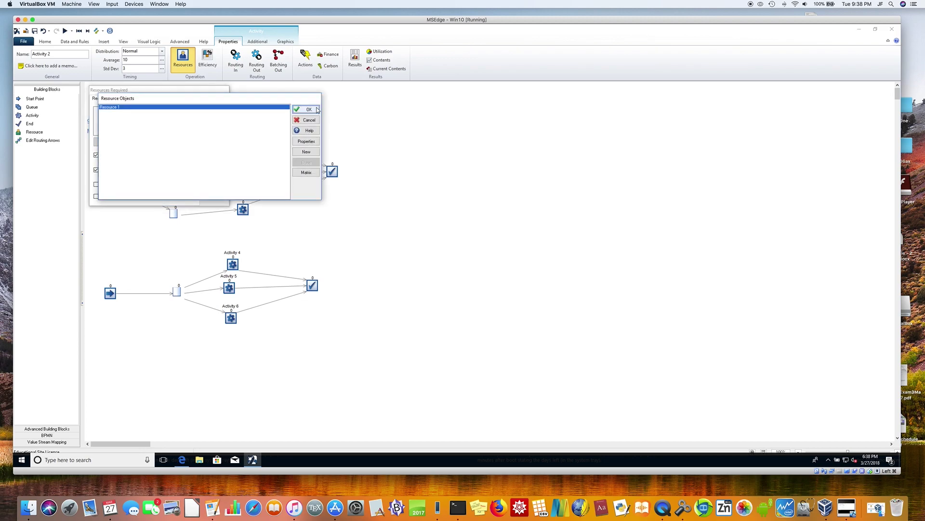
left_click(318, 110)
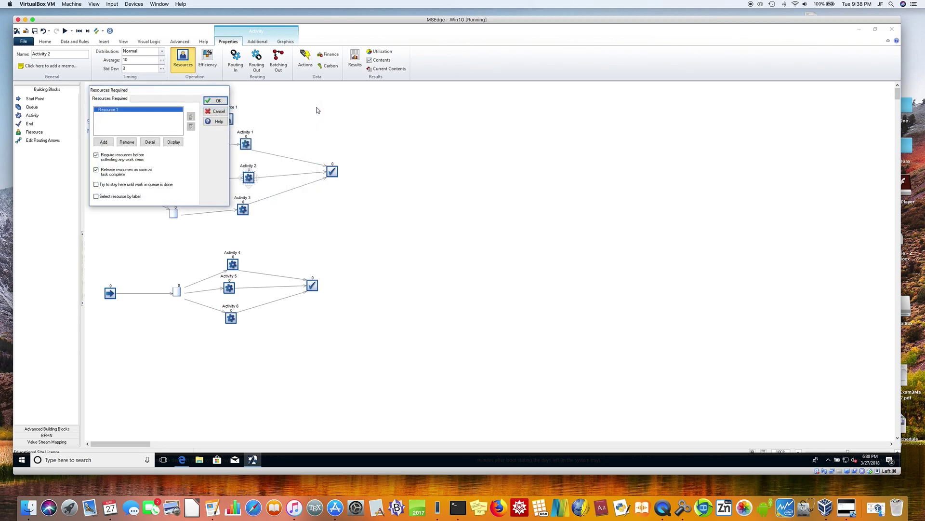
left_click(219, 102)
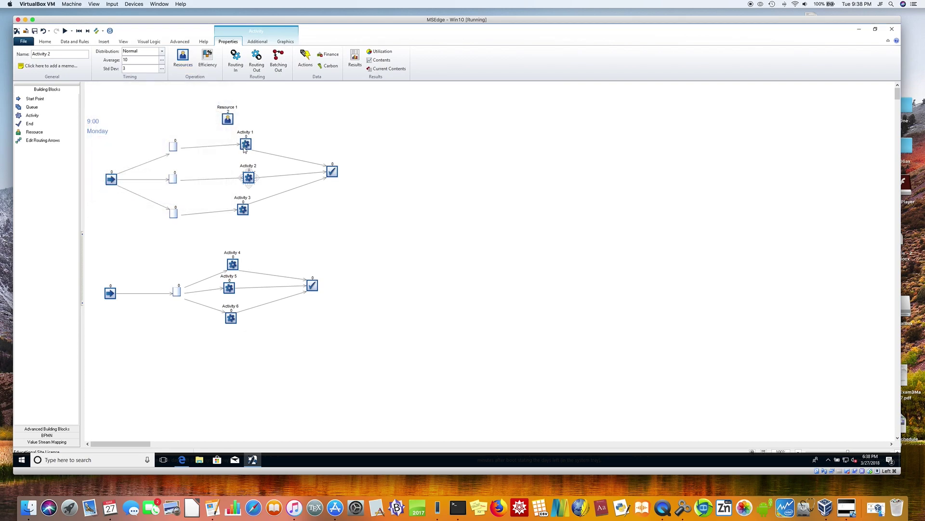
- Assign Resource 1 as a required resource of Activity 3
left_click(243, 211)
left_click(183, 58)
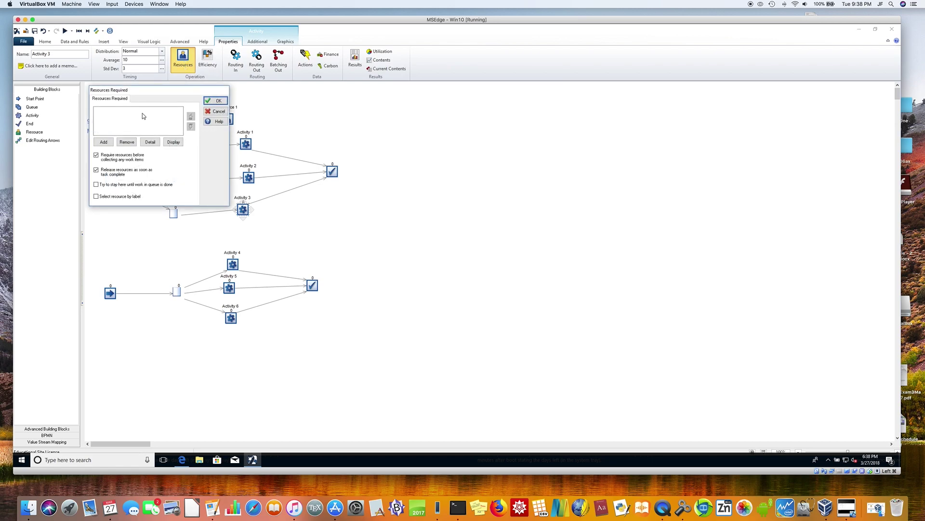
left_click(107, 142)
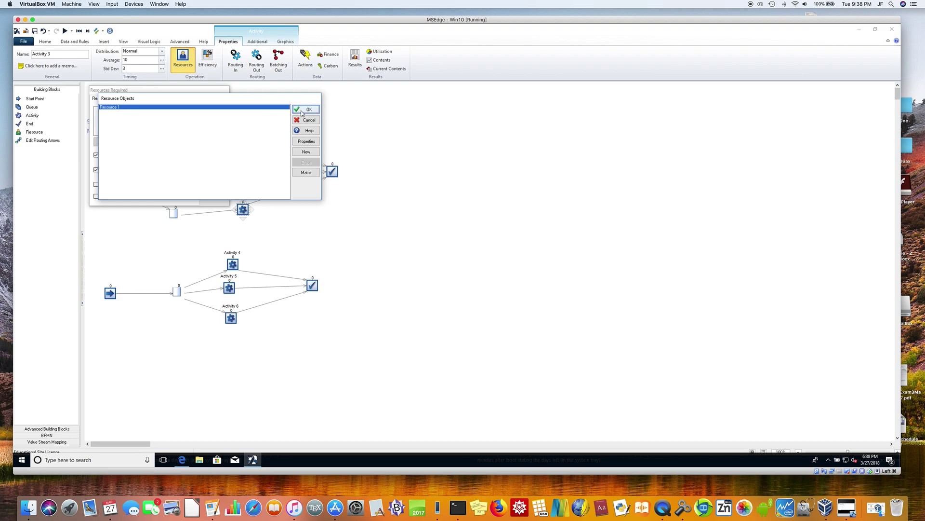
left_click(304, 109)
left_click(213, 101)
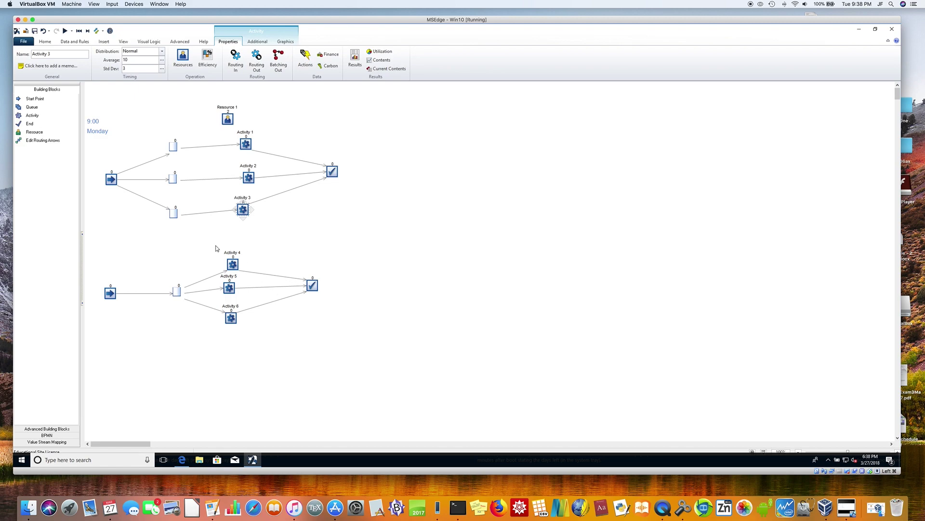
- Add a second resource beside Activity 4 in the lower model, with 2 units available
left_click(139, 188)
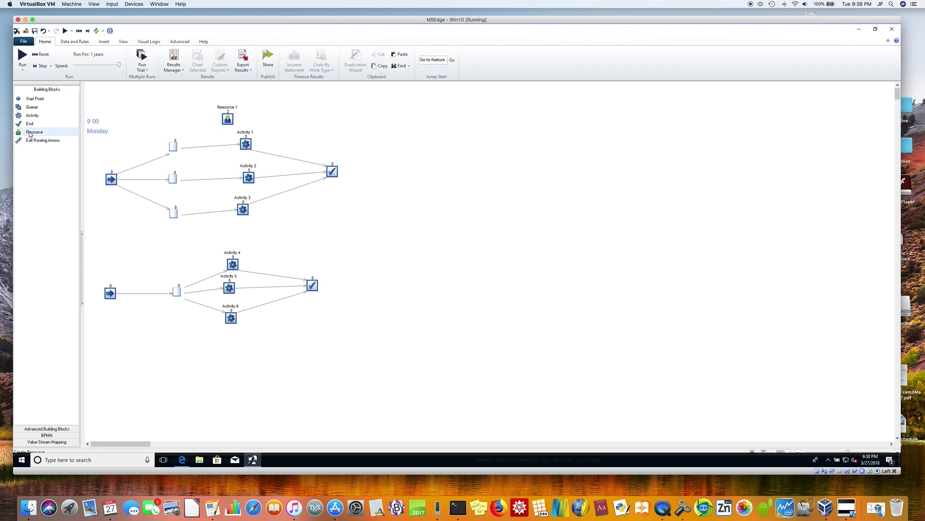
left_click(274, 250)
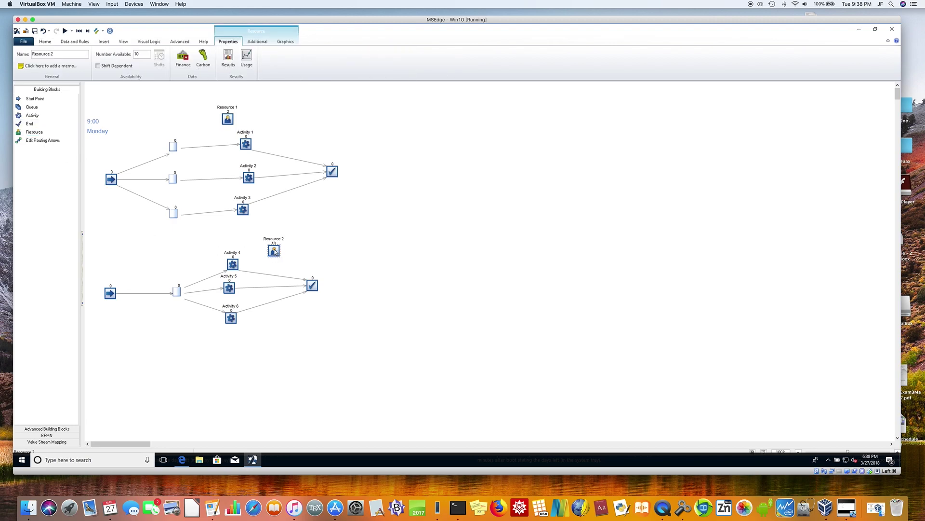
double_click(142, 56)
left_click(260, 263)
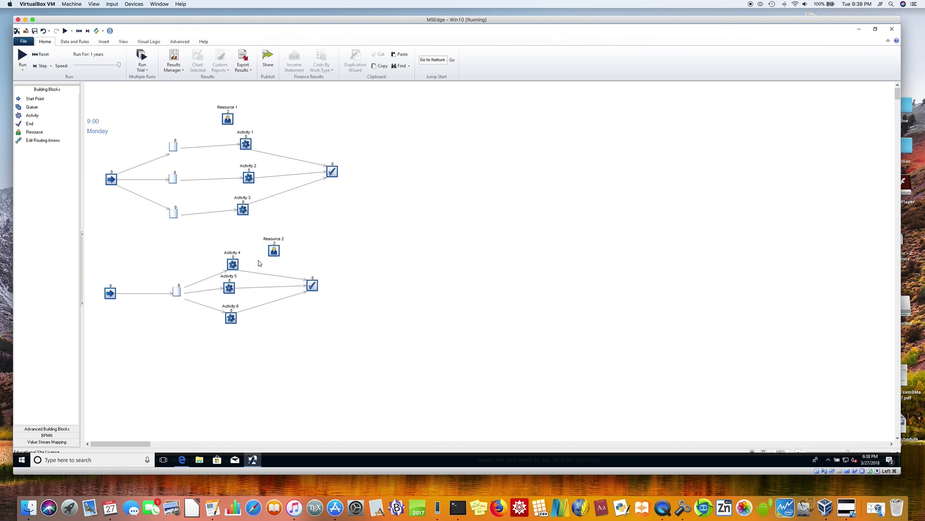
- Make Activity 4 require Resource 2
left_click(235, 267)
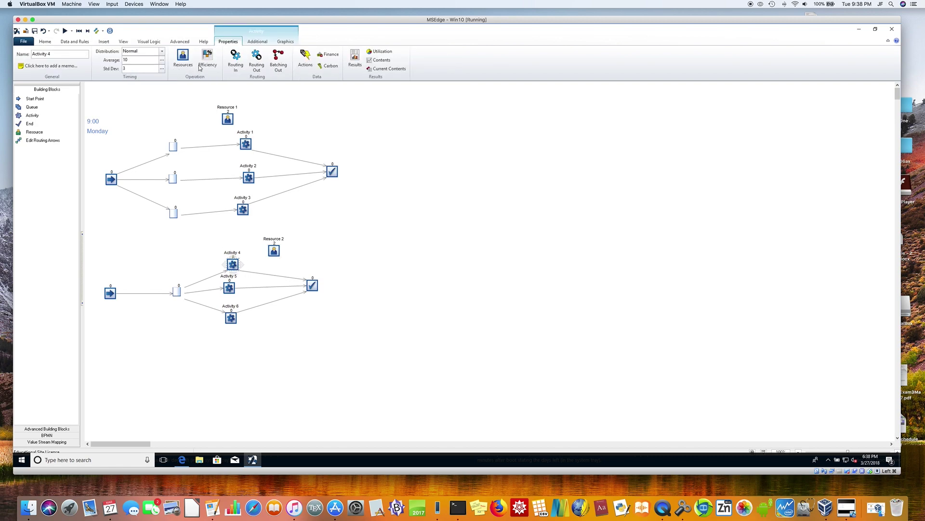
left_click(181, 66)
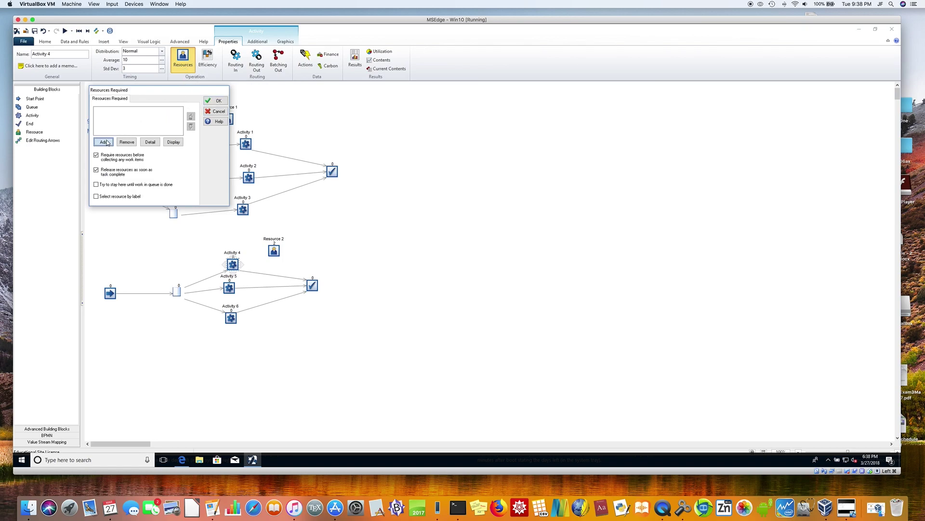
left_click(106, 141)
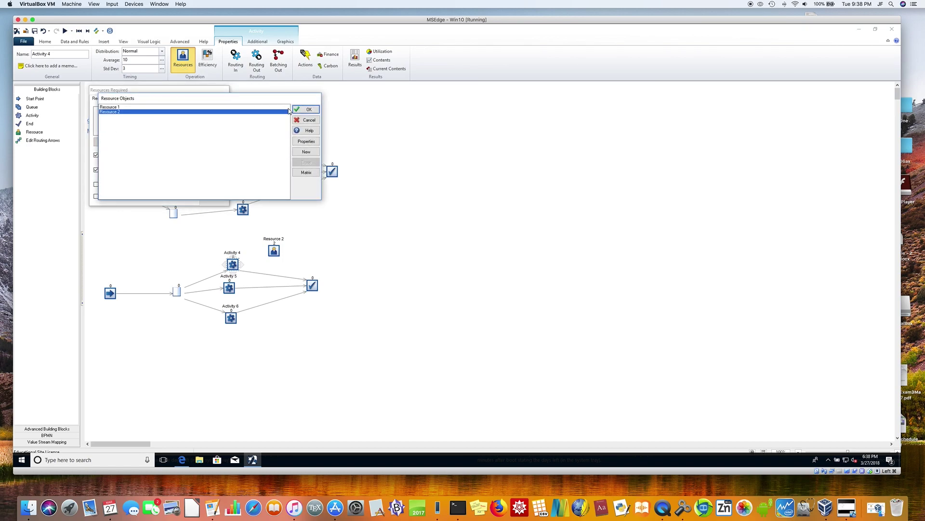
left_click(307, 109)
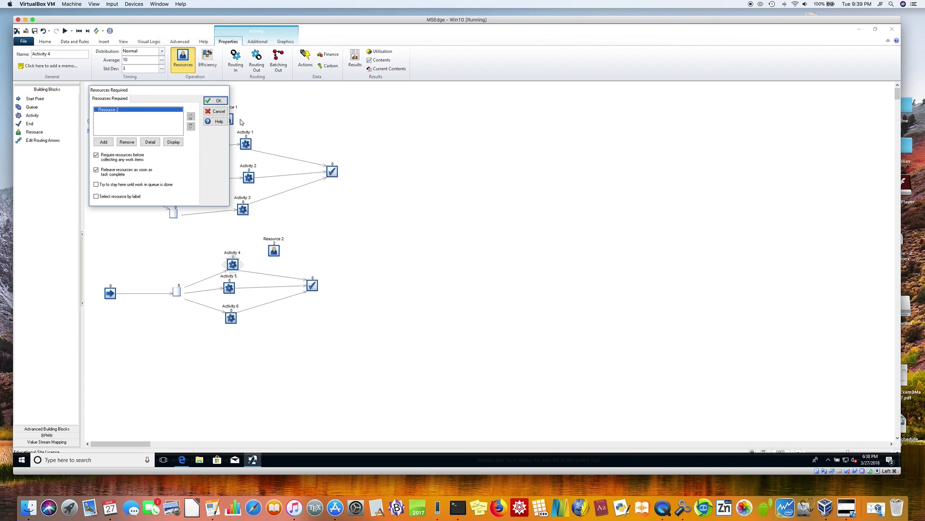
left_click(215, 101)
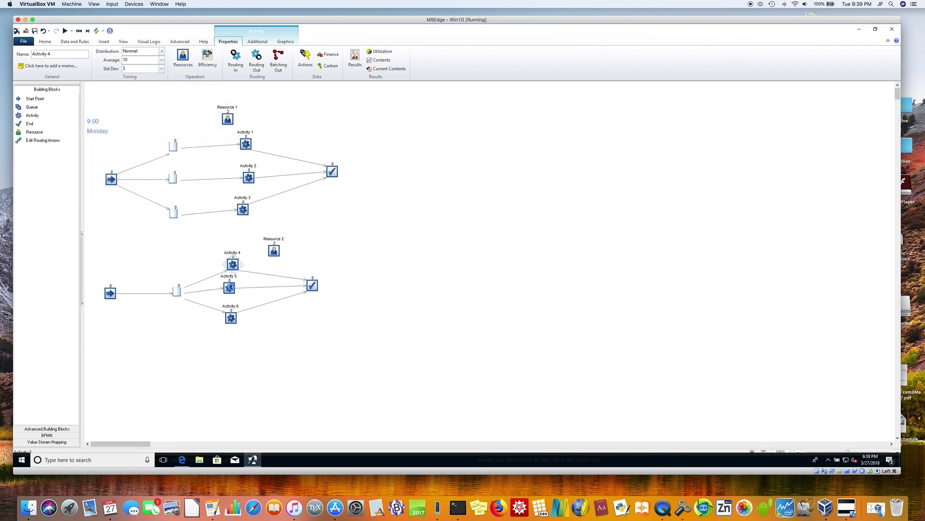
- Make Activity 5 in the lower model require Resource 2
left_click(230, 287)
left_click(182, 57)
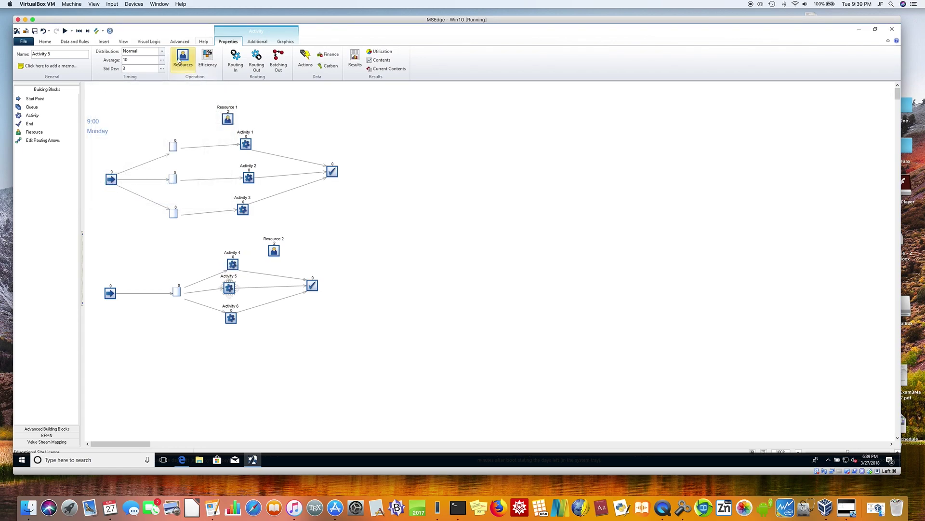
left_click(103, 142)
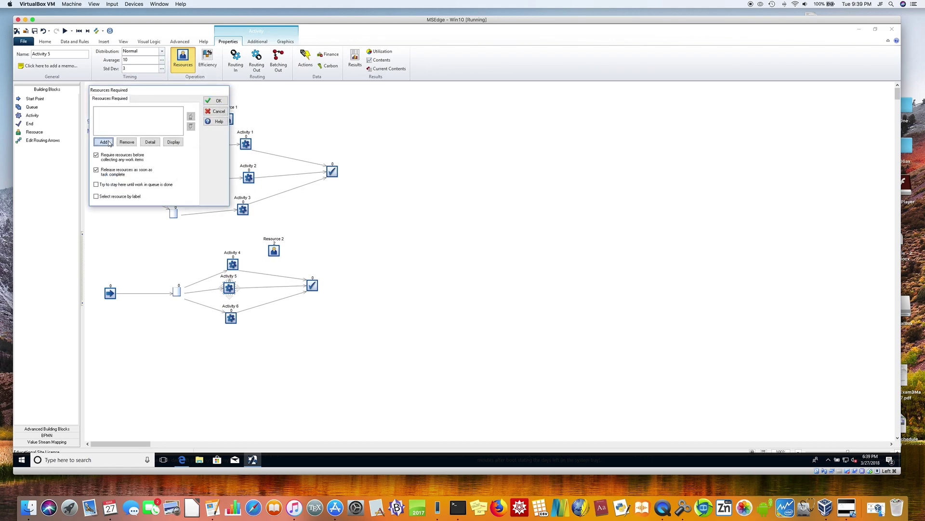
left_click(117, 112)
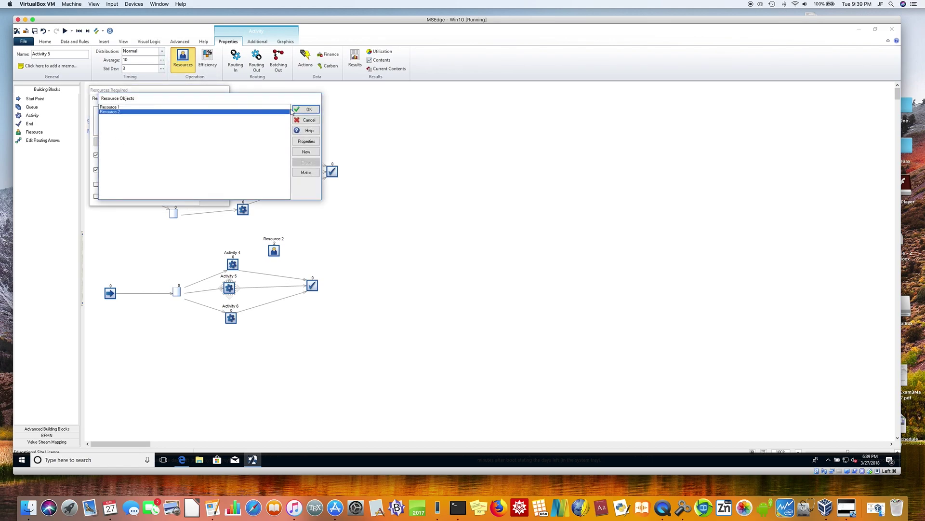
left_click(306, 110)
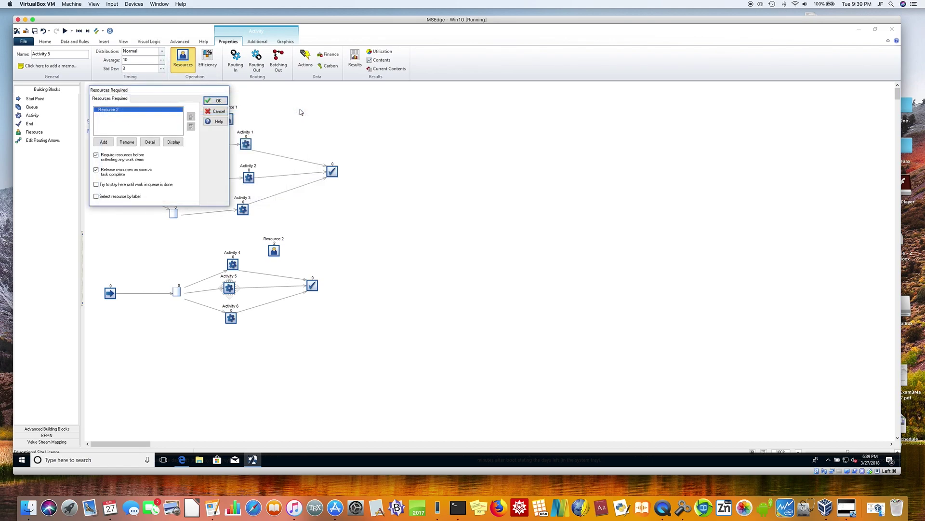
left_click(217, 100)
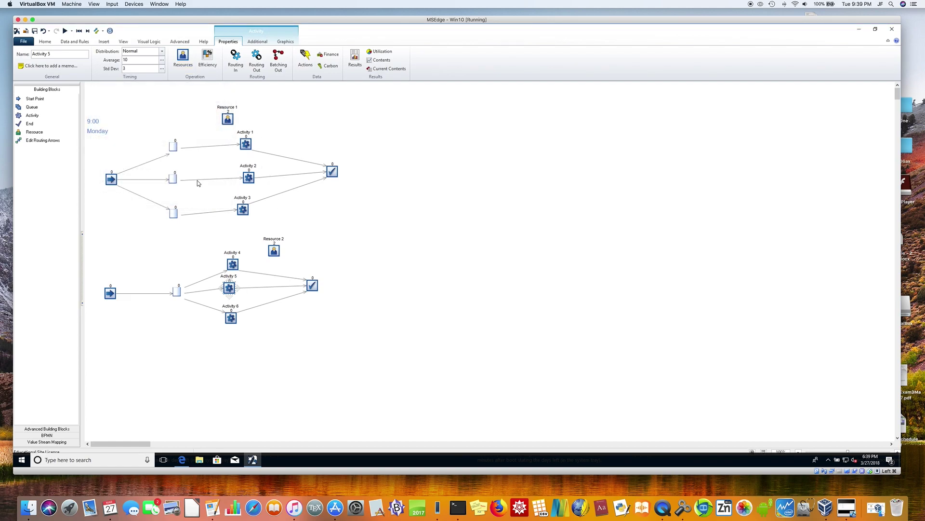
- Assign Resource 2 as a required resource of Activity 6
left_click(230, 321)
left_click(183, 60)
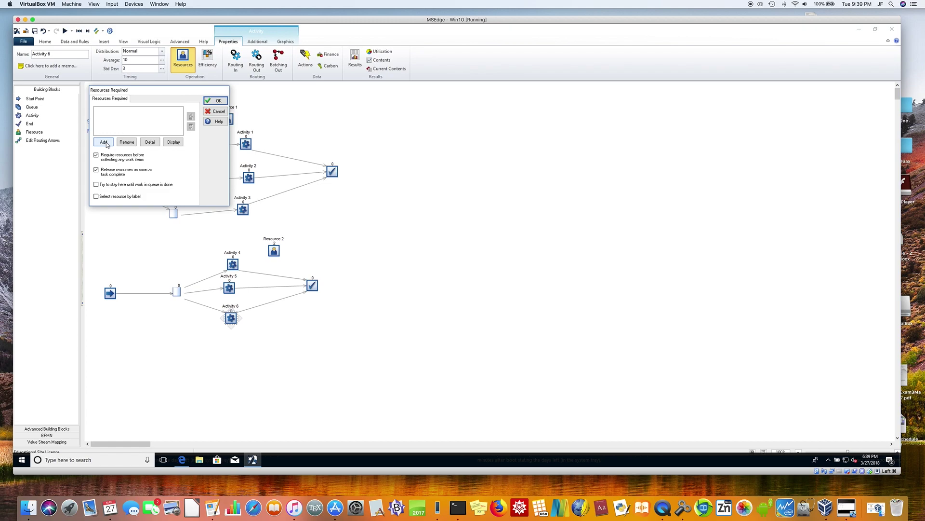
left_click(103, 141)
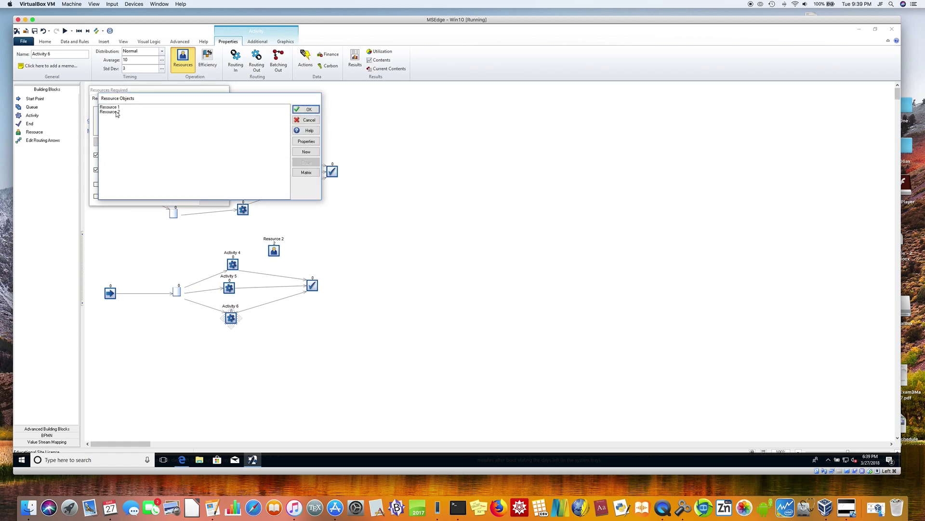
left_click(116, 112)
left_click(300, 110)
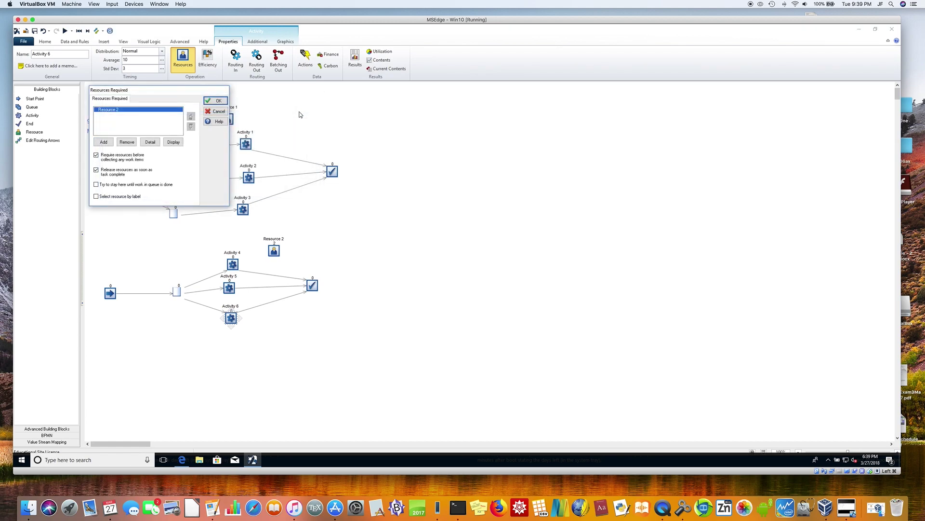
left_click(213, 101)
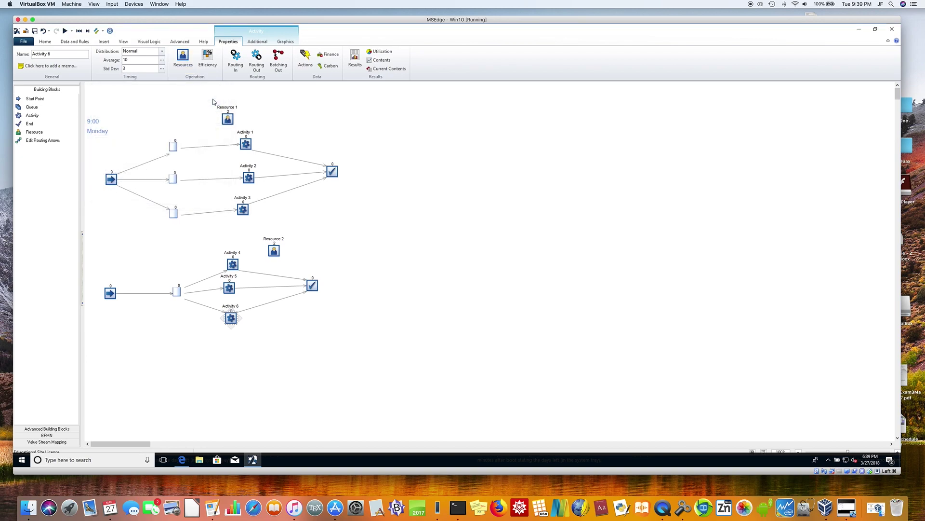
- Run both models for the full year, and rerun them from the start at a much slower speed, pausing within the first hour
left_click(335, 229)
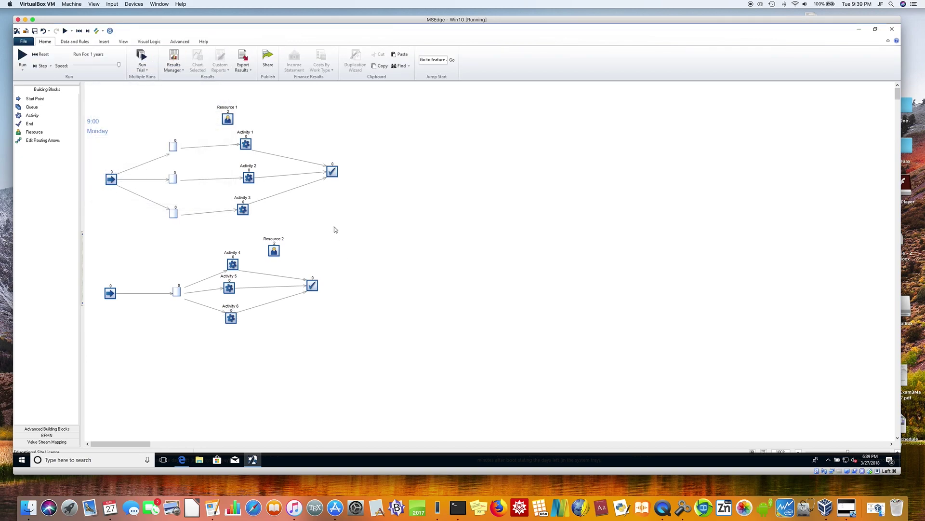
left_click(22, 57)
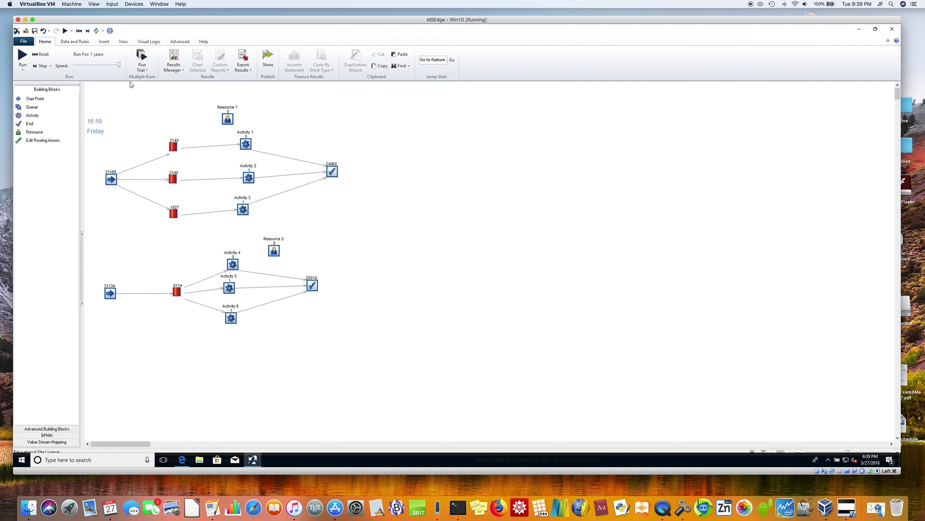
left_click_drag(119, 65, 76, 67)
left_click(41, 54)
left_click(23, 55)
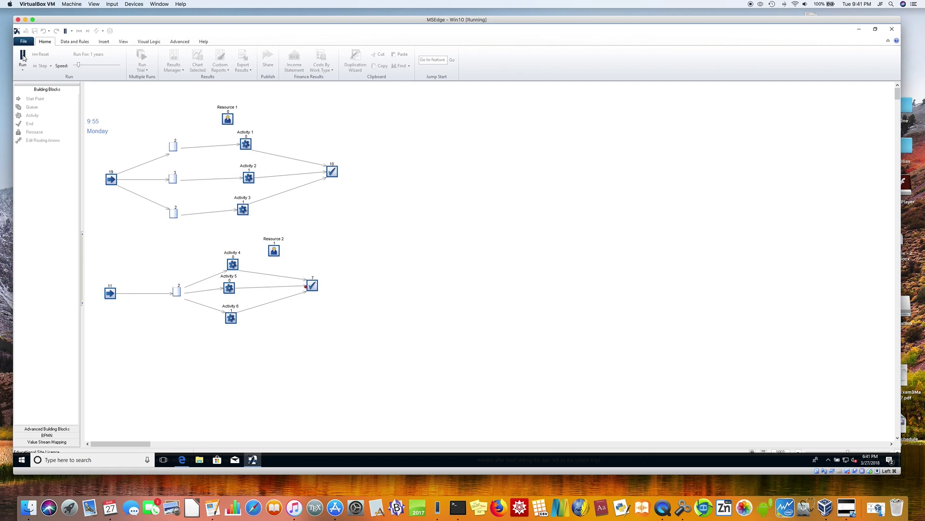
left_click(23, 57)
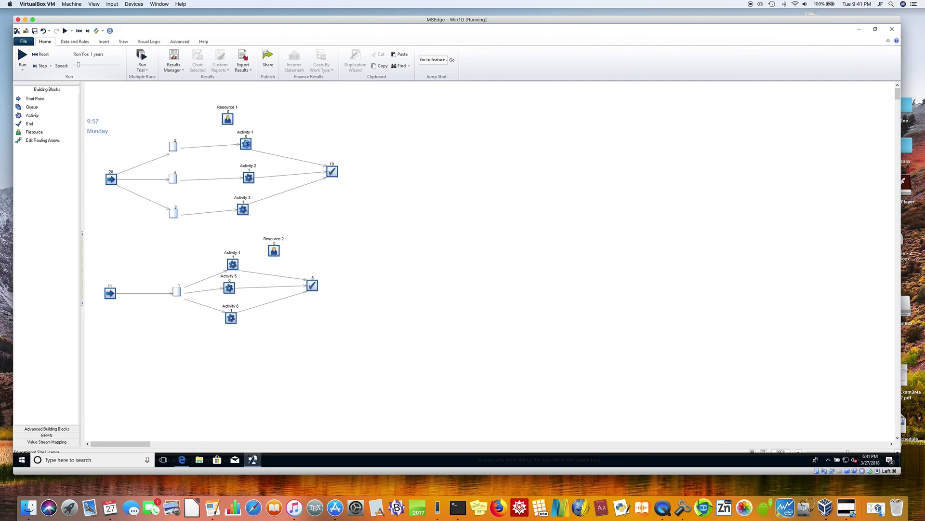
- Set the average service time to 4 for Activity 1 and Activity 4
left_click(246, 145)
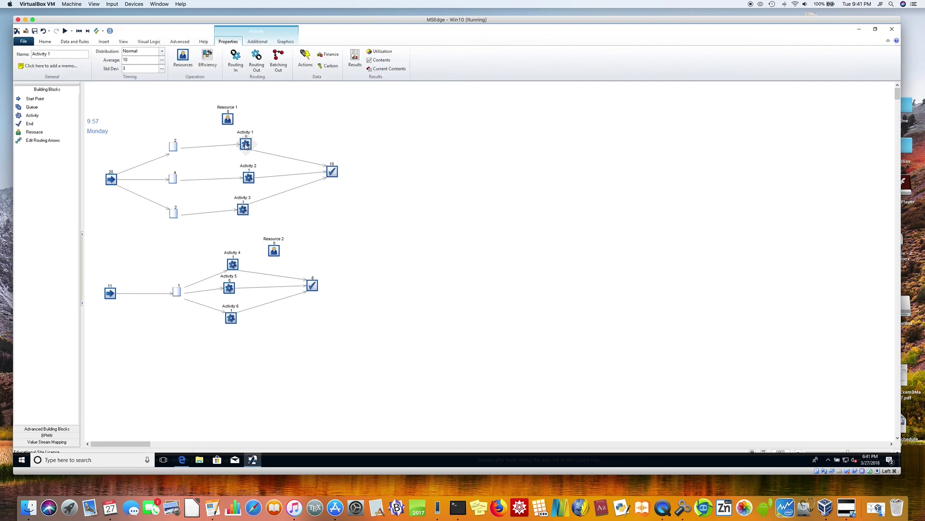
left_click(135, 61)
type("4")
left_click(147, 95)
left_click(233, 263)
double_click(131, 59)
type("4")
left_click(143, 107)
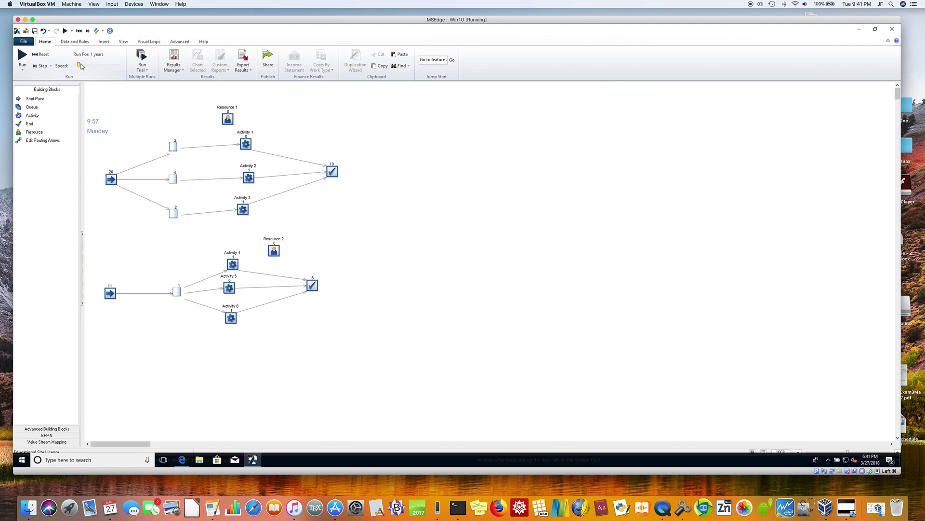
- Reset and rerun both models at maximum speed, and check the waiting times of the upper model's three queues
left_click_drag(79, 65, 133, 68)
left_click(42, 55)
left_click(23, 56)
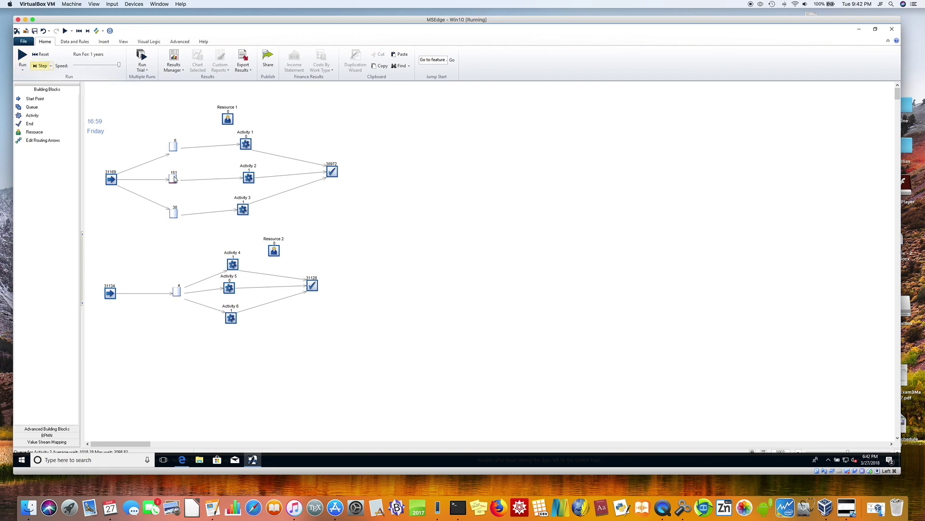
mouse_move(174, 179)
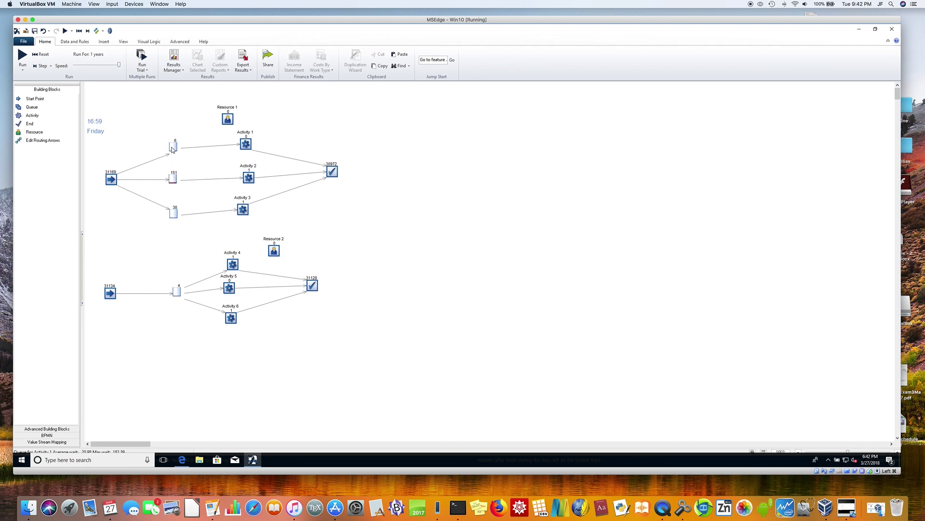
mouse_move(172, 149)
mouse_move(175, 214)
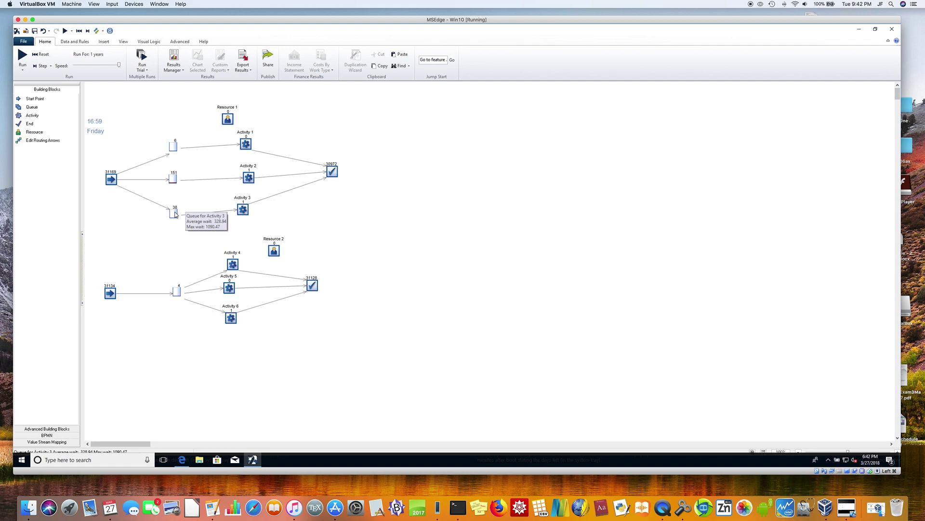
- Change the routing-out discipline of Start Point 1 in the upper model to Shortest Queue
left_click(115, 181)
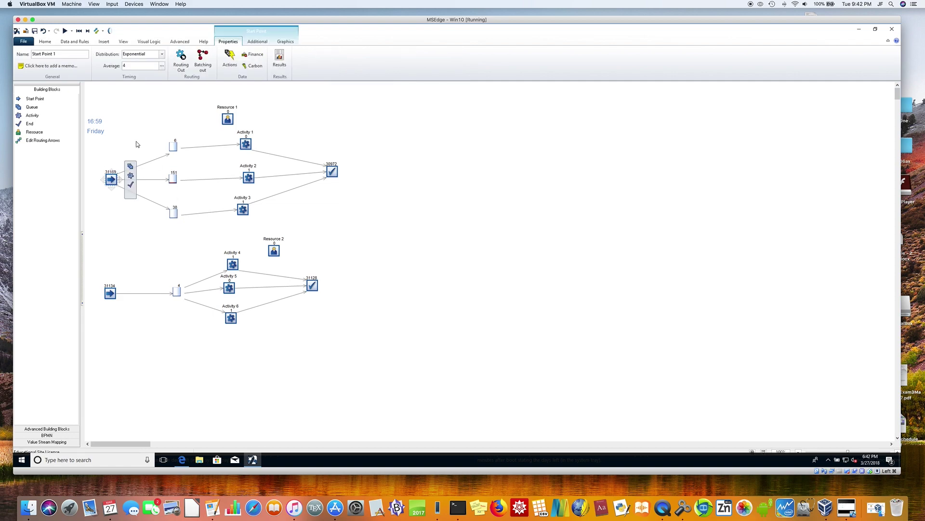
left_click(182, 61)
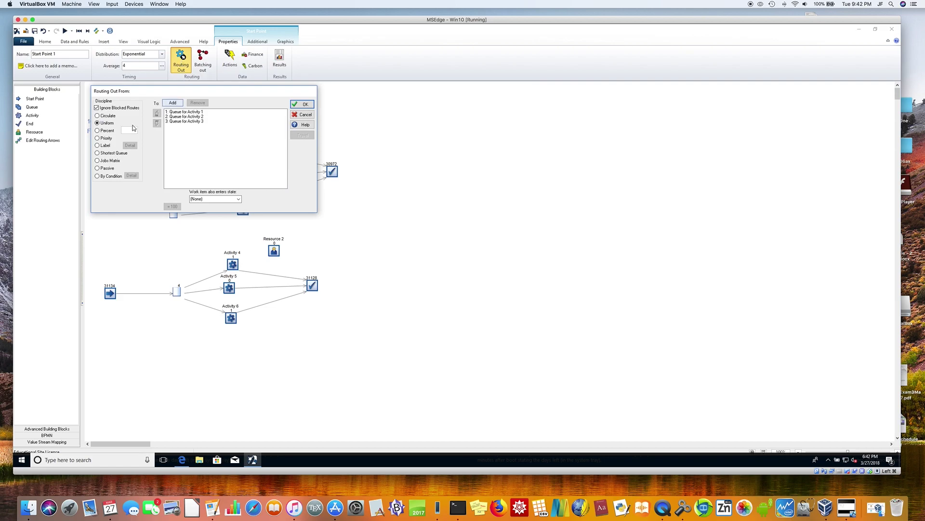
left_click(98, 154)
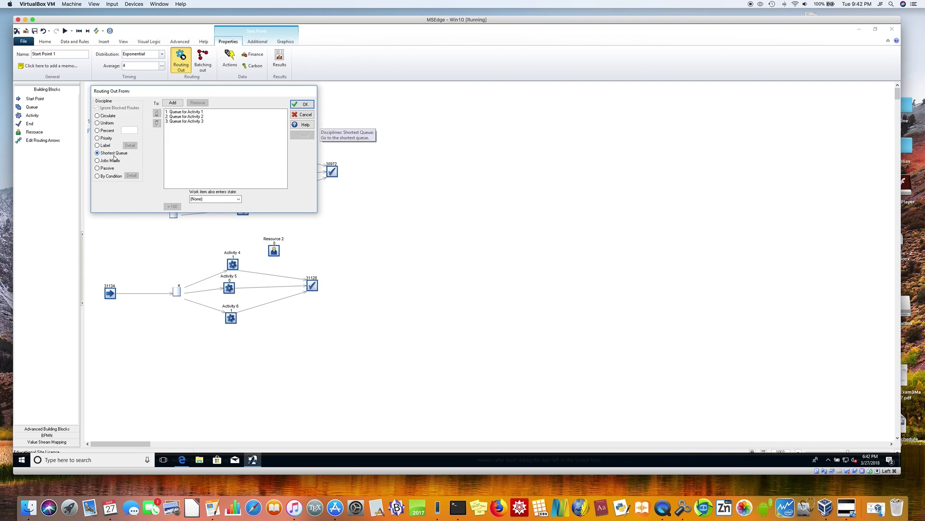
left_click(306, 105)
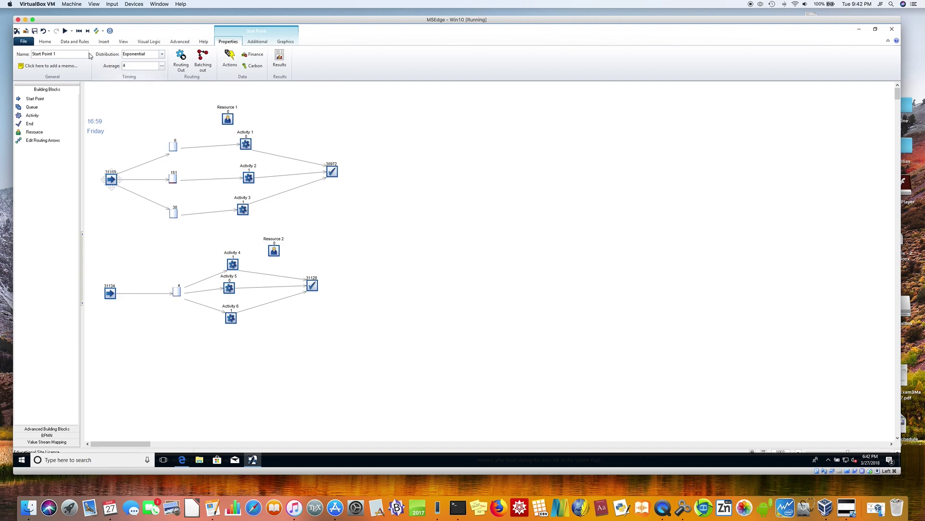
left_click(115, 102)
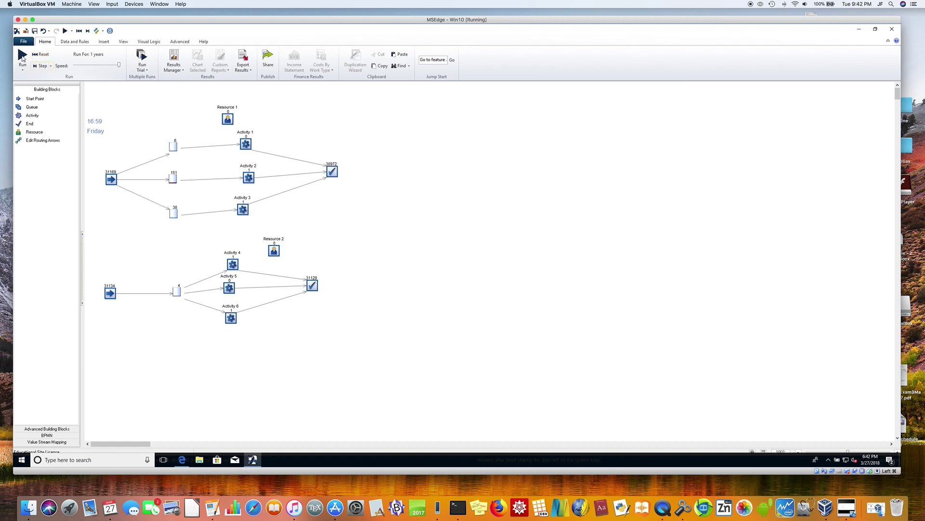
- Rerun the simulation and compare the waiting times of all four queues and the end-to-end times at both end points
left_click(22, 58)
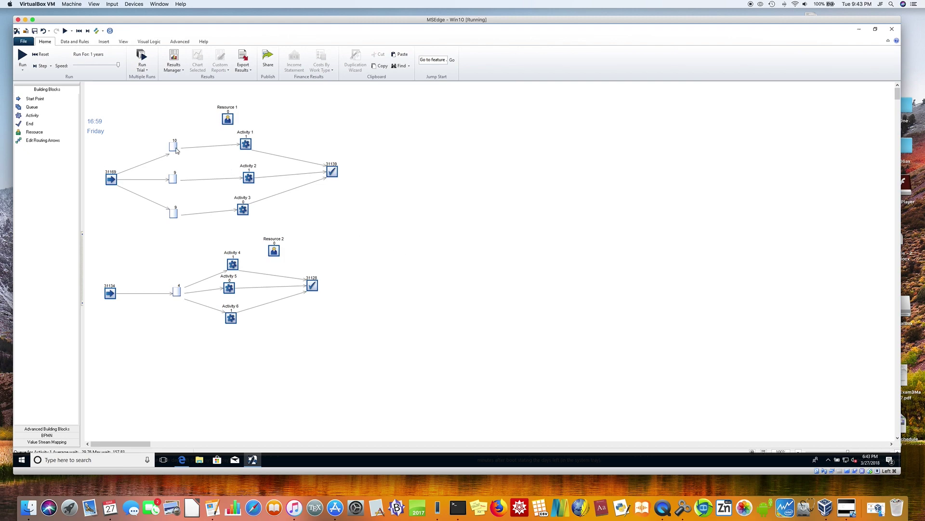
mouse_move(177, 150)
mouse_move(175, 180)
mouse_move(174, 215)
mouse_move(180, 294)
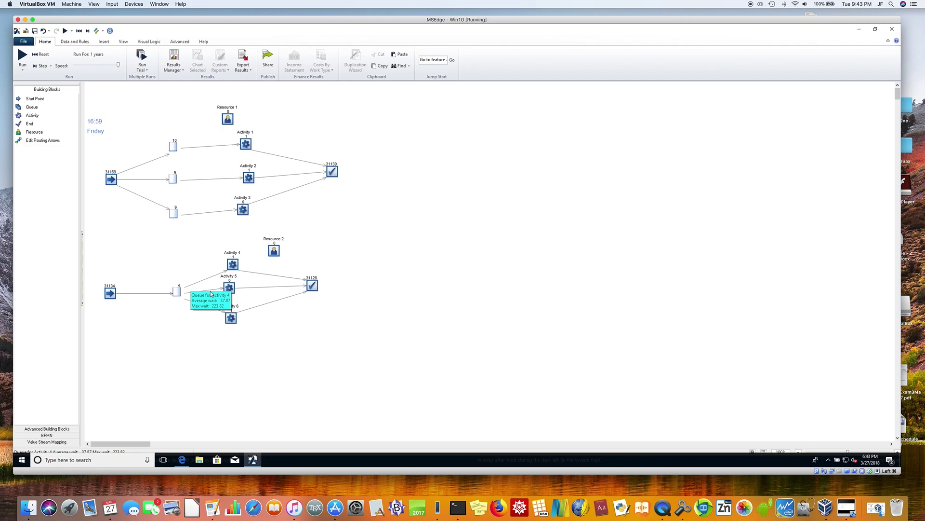
mouse_move(315, 286)
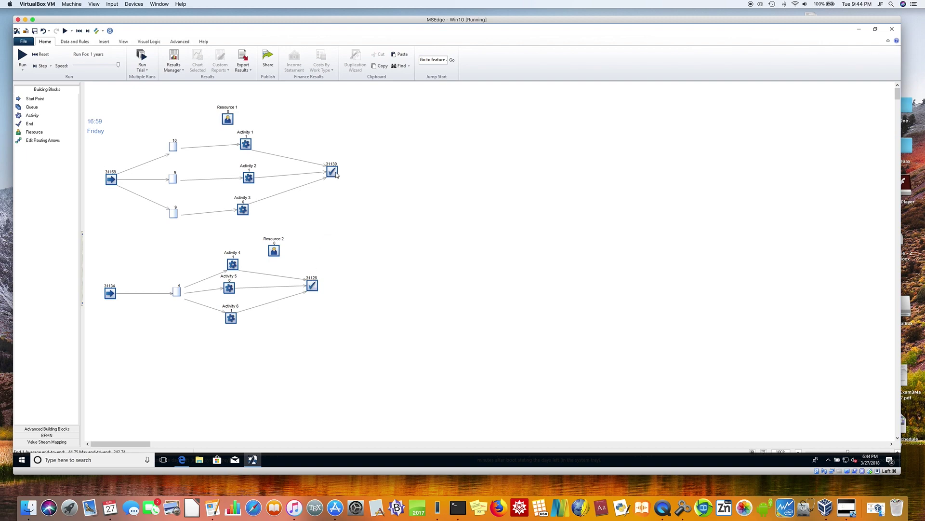
mouse_move(336, 174)
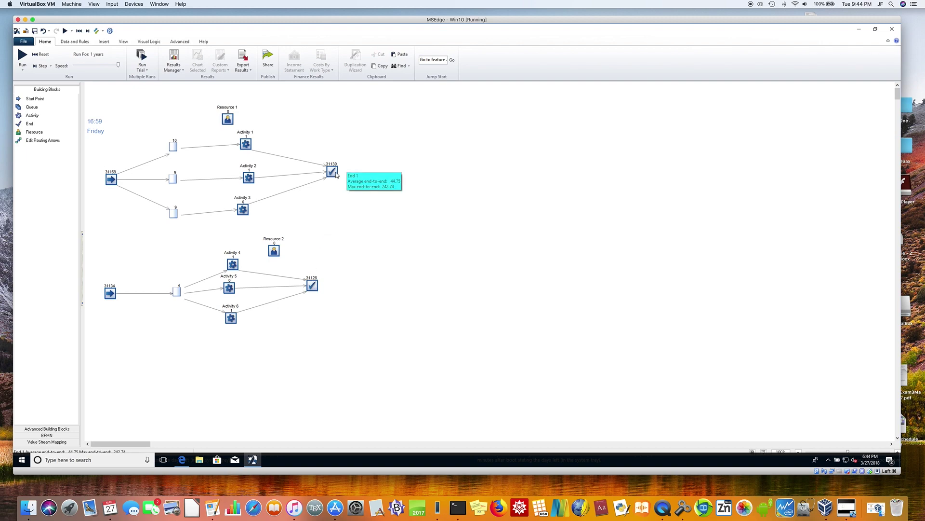